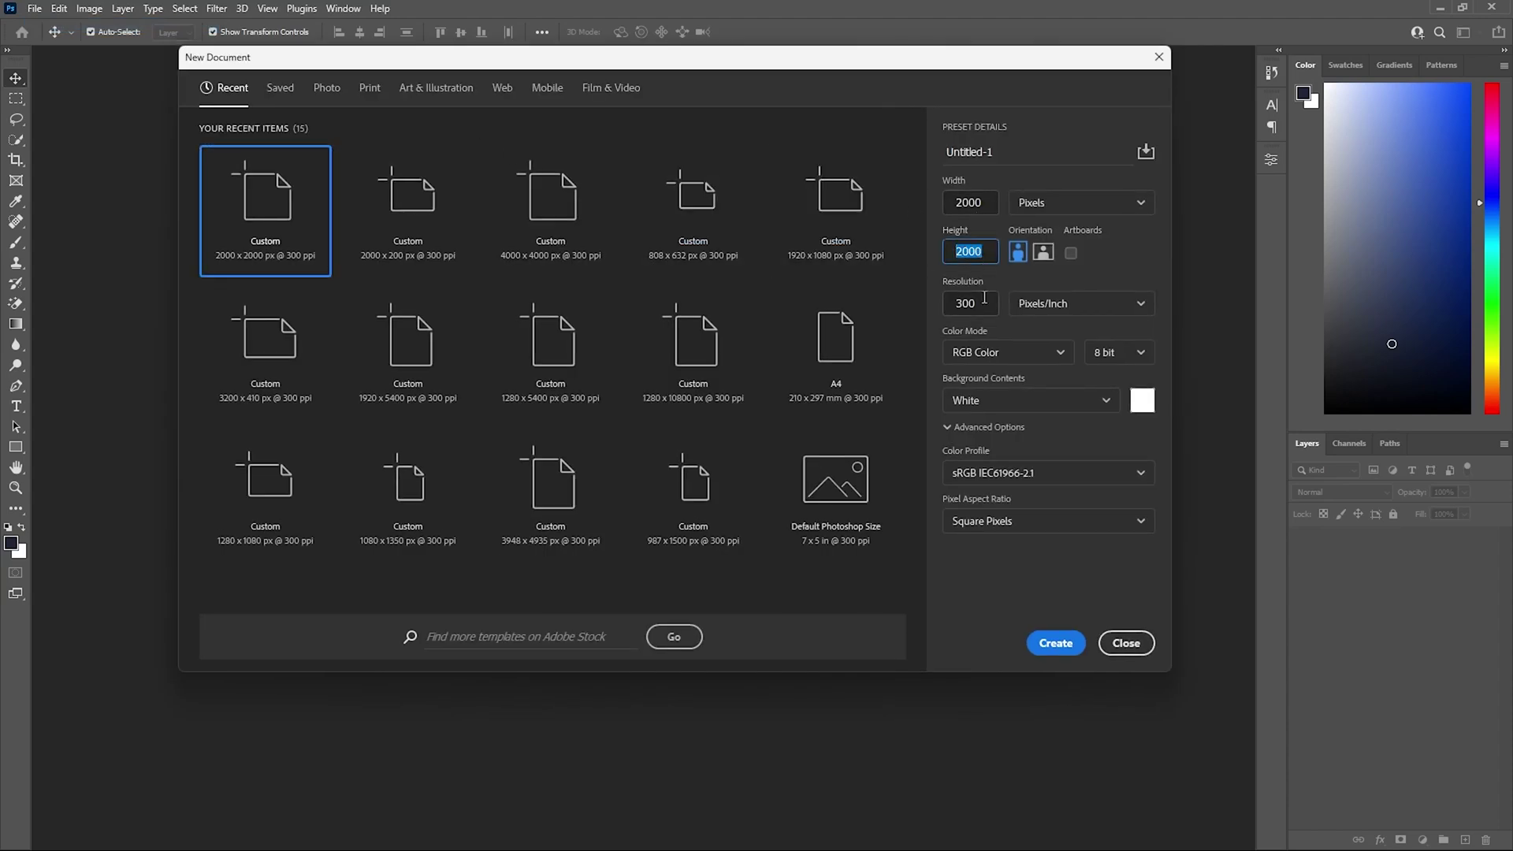
Create the 2000 × 2000 px document and stretch a rectangle across the canvas top.
key("Tab")
left_click(1068, 636)
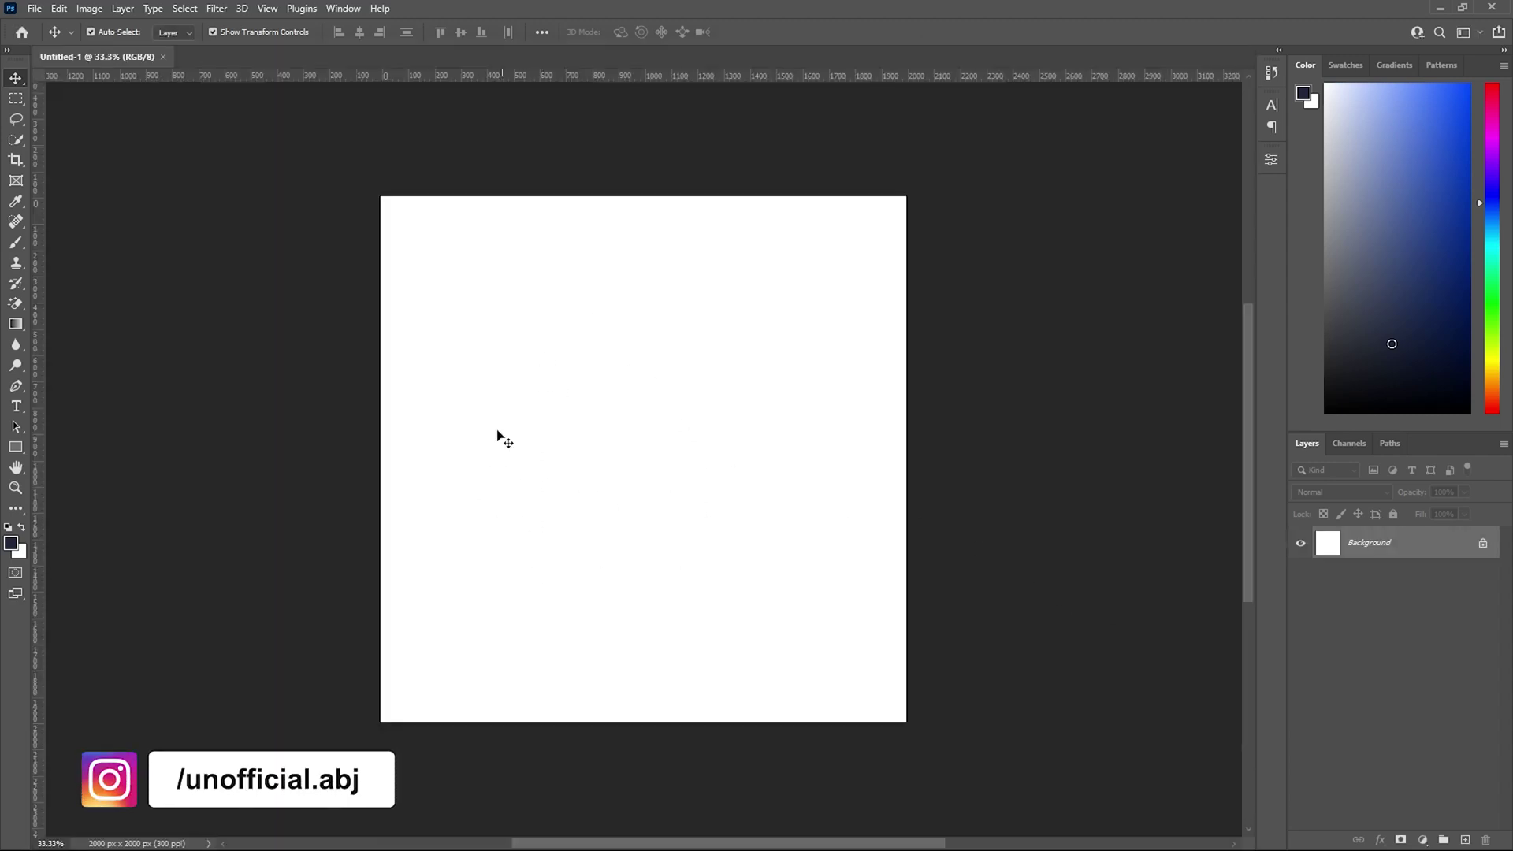
left_click(16, 447)
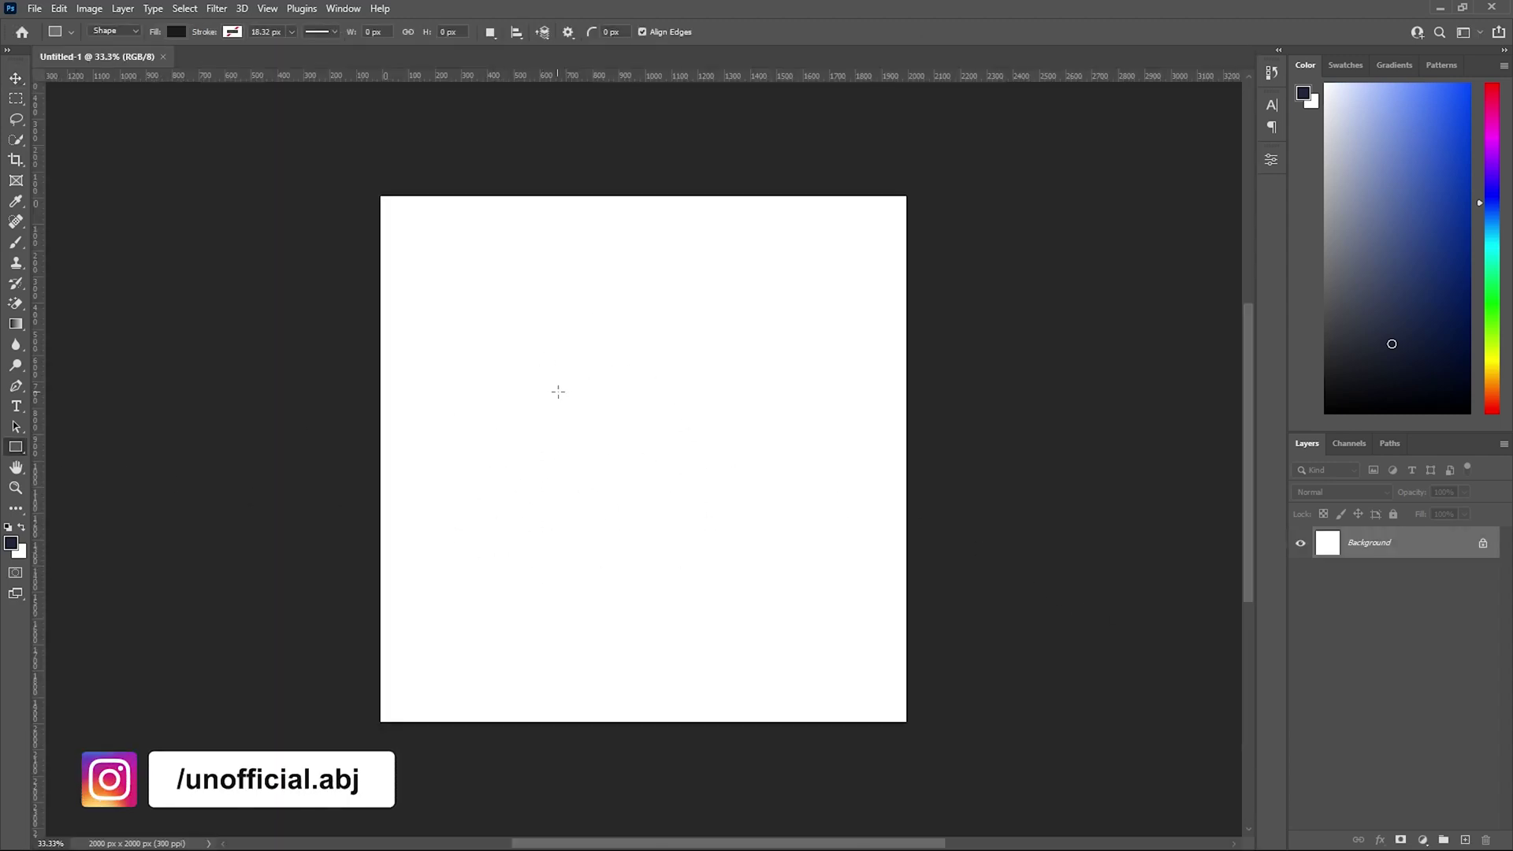
left_click_drag(546, 320, 907, 551)
key("ctrl+t")
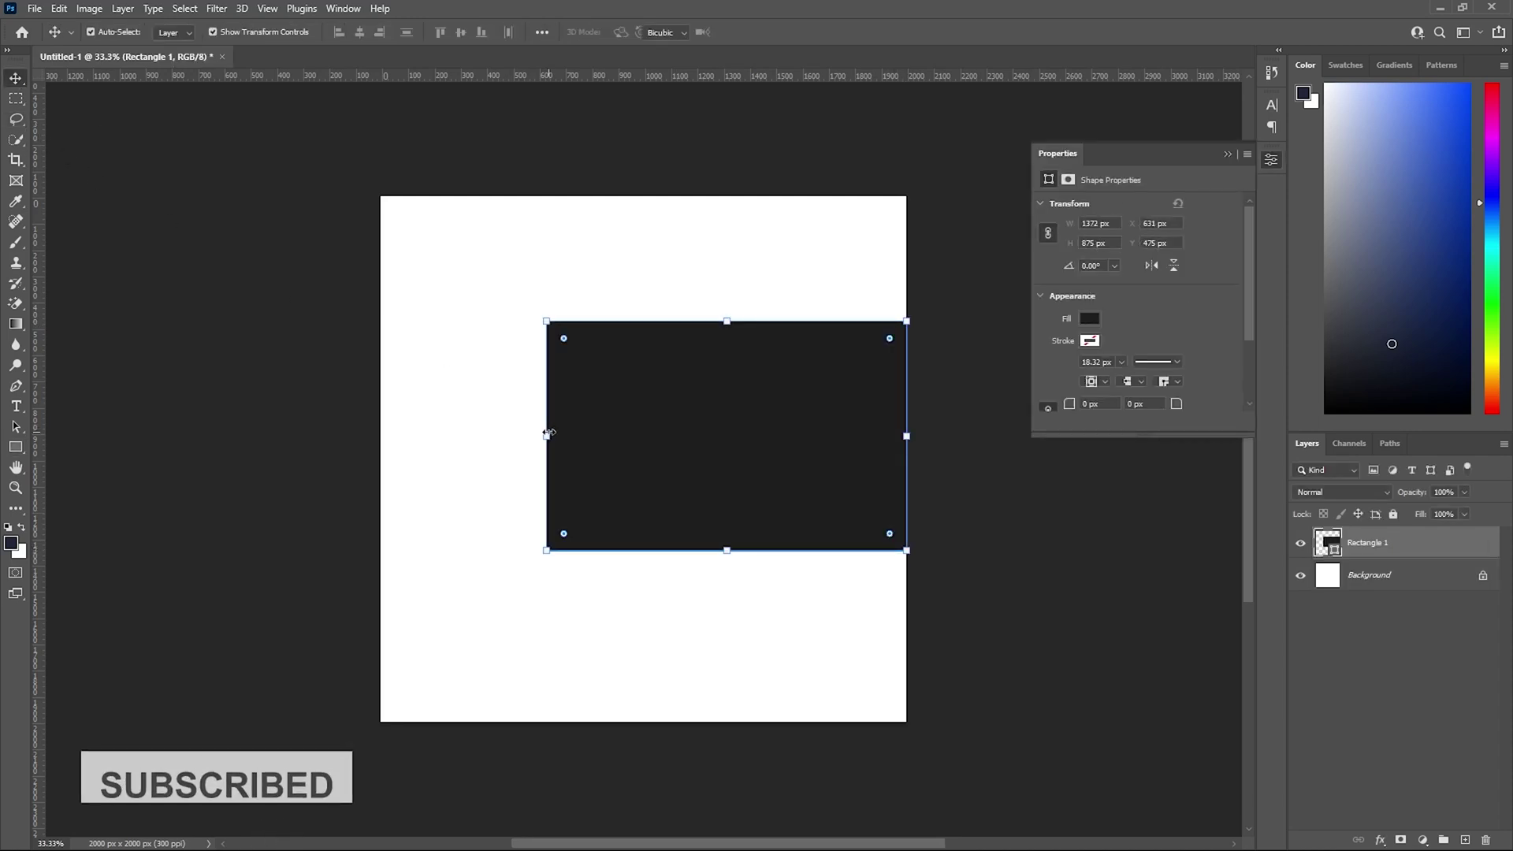
left_click_drag(546, 436, 604, 380)
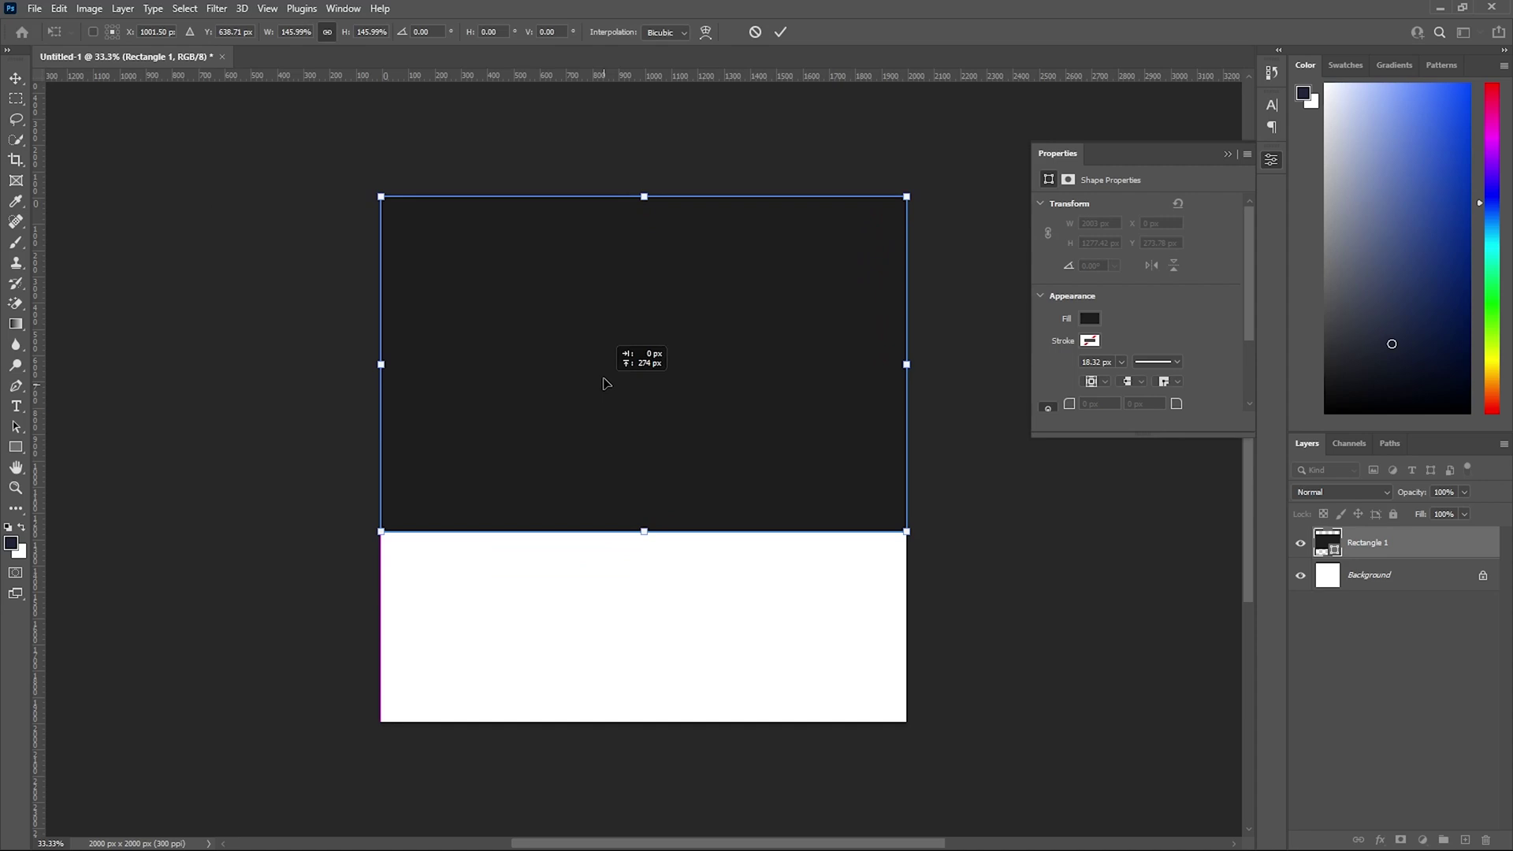
Fill the top rectangle with light cyan-blue #1ba5d2.
double_click(1330, 544)
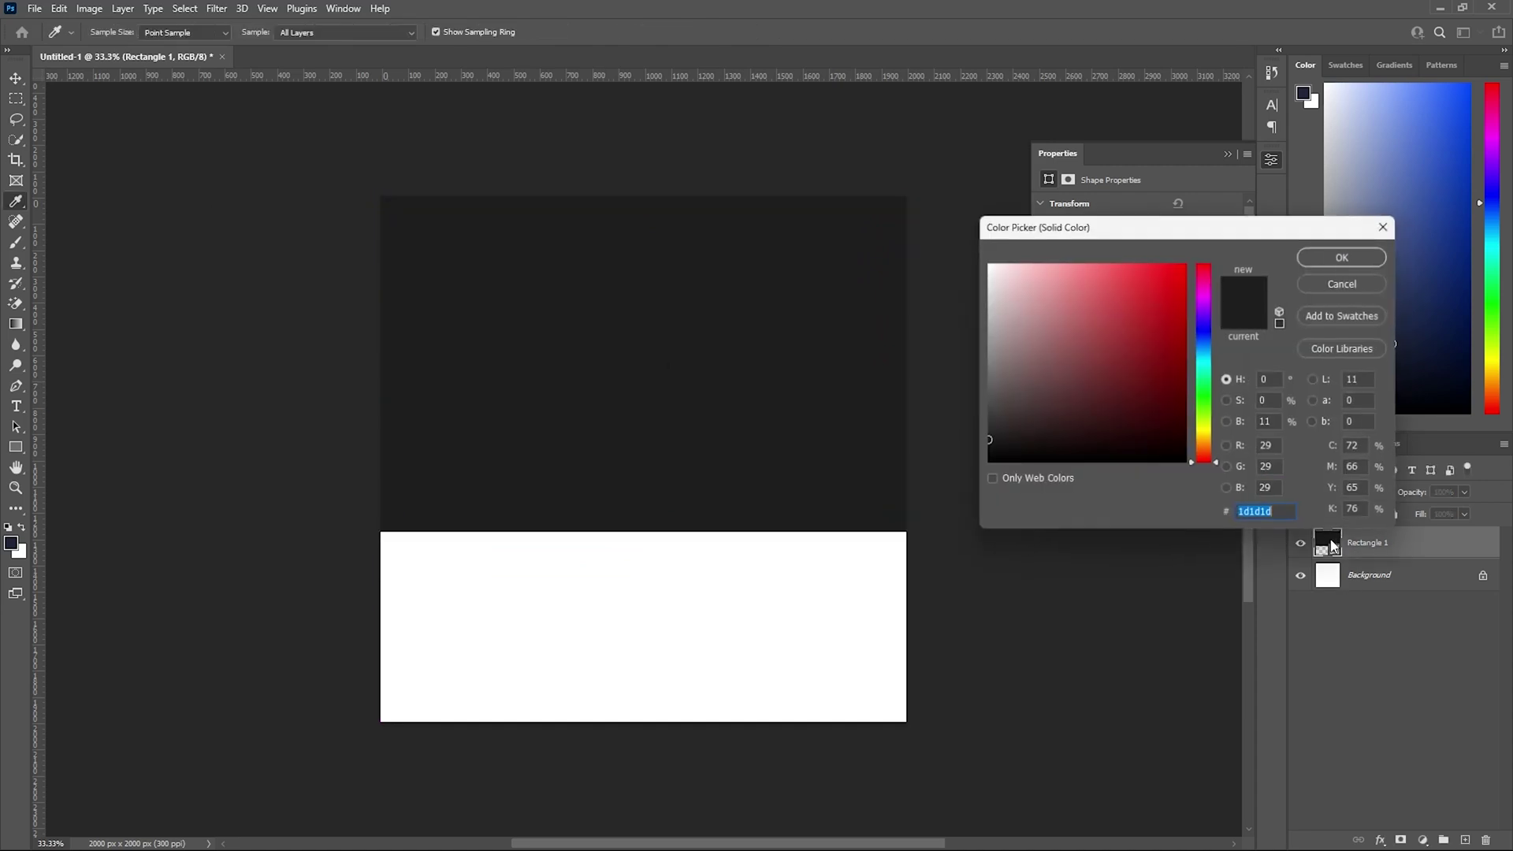
mouse_move(1197, 348)
left_mouse_down()
mouse_move(1184, 286)
mouse_move(1203, 351)
mouse_move(1161, 299)
left_mouse_up()
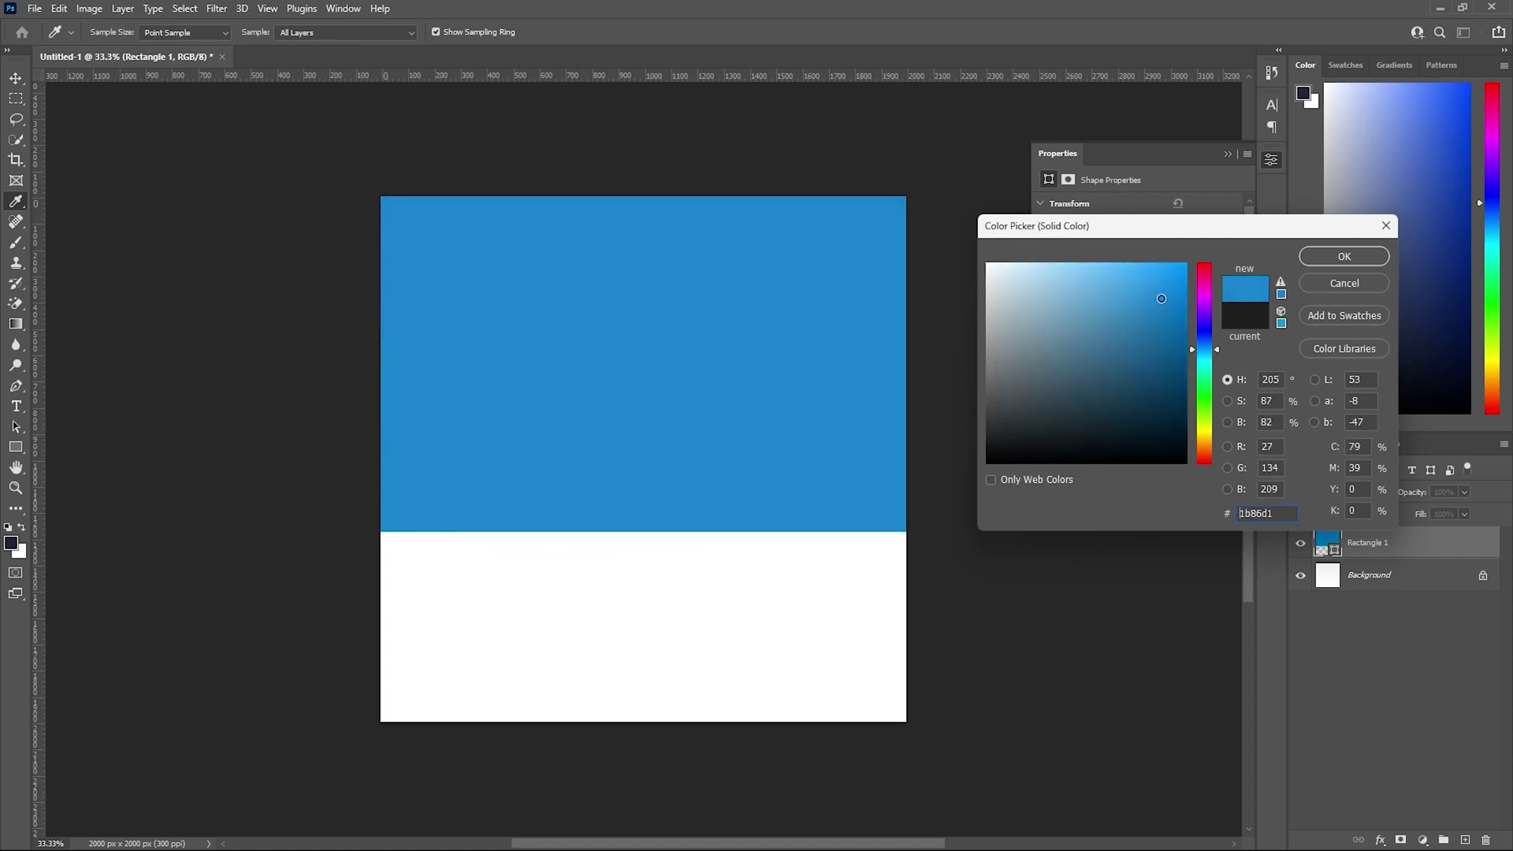
left_click_drag(1199, 348, 1199, 355)
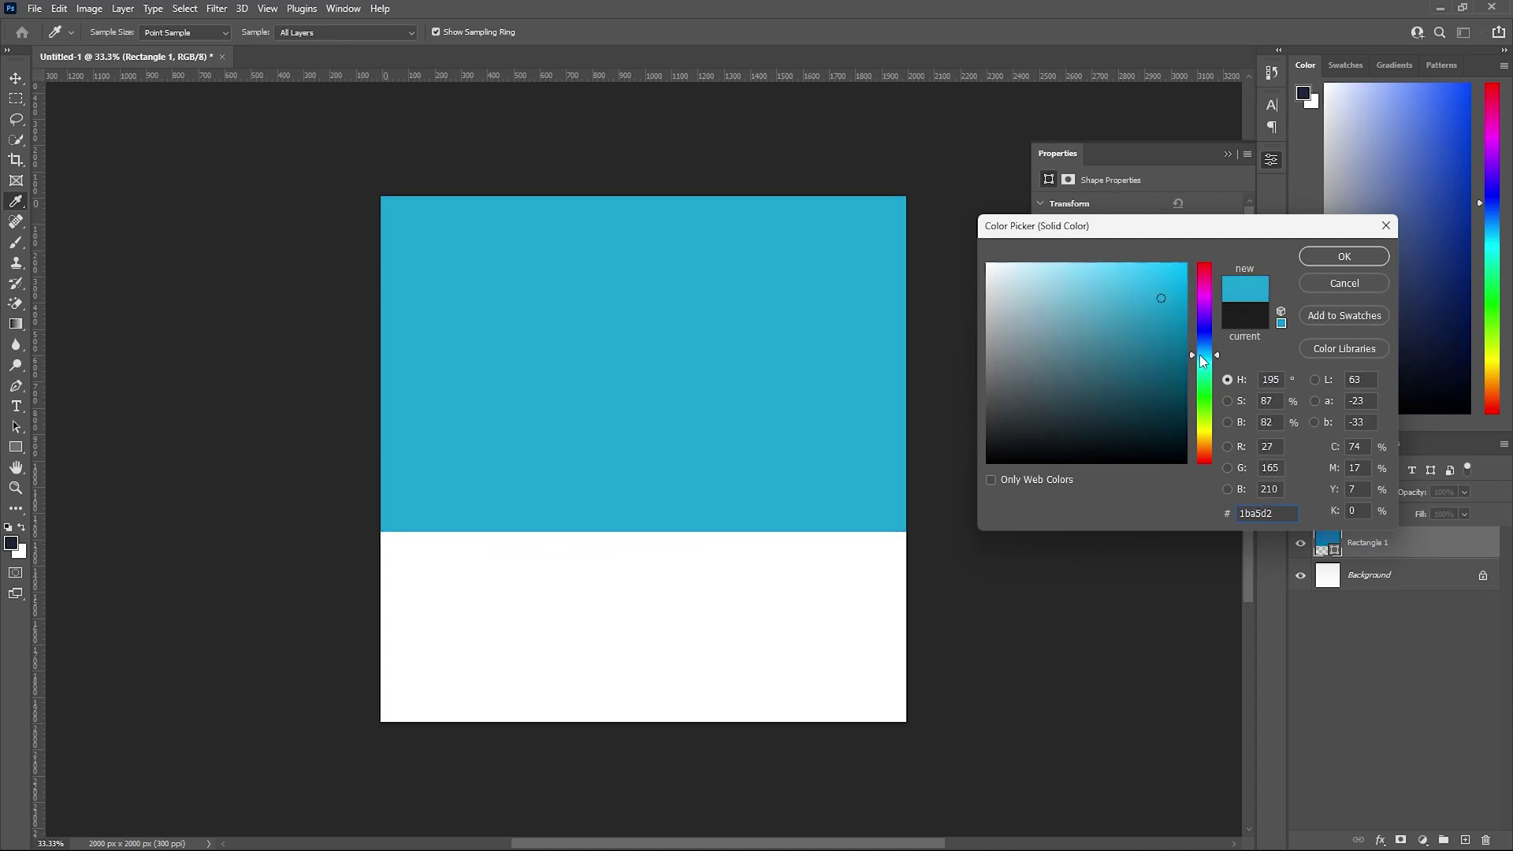
left_click(1345, 256)
left_click(997, 576)
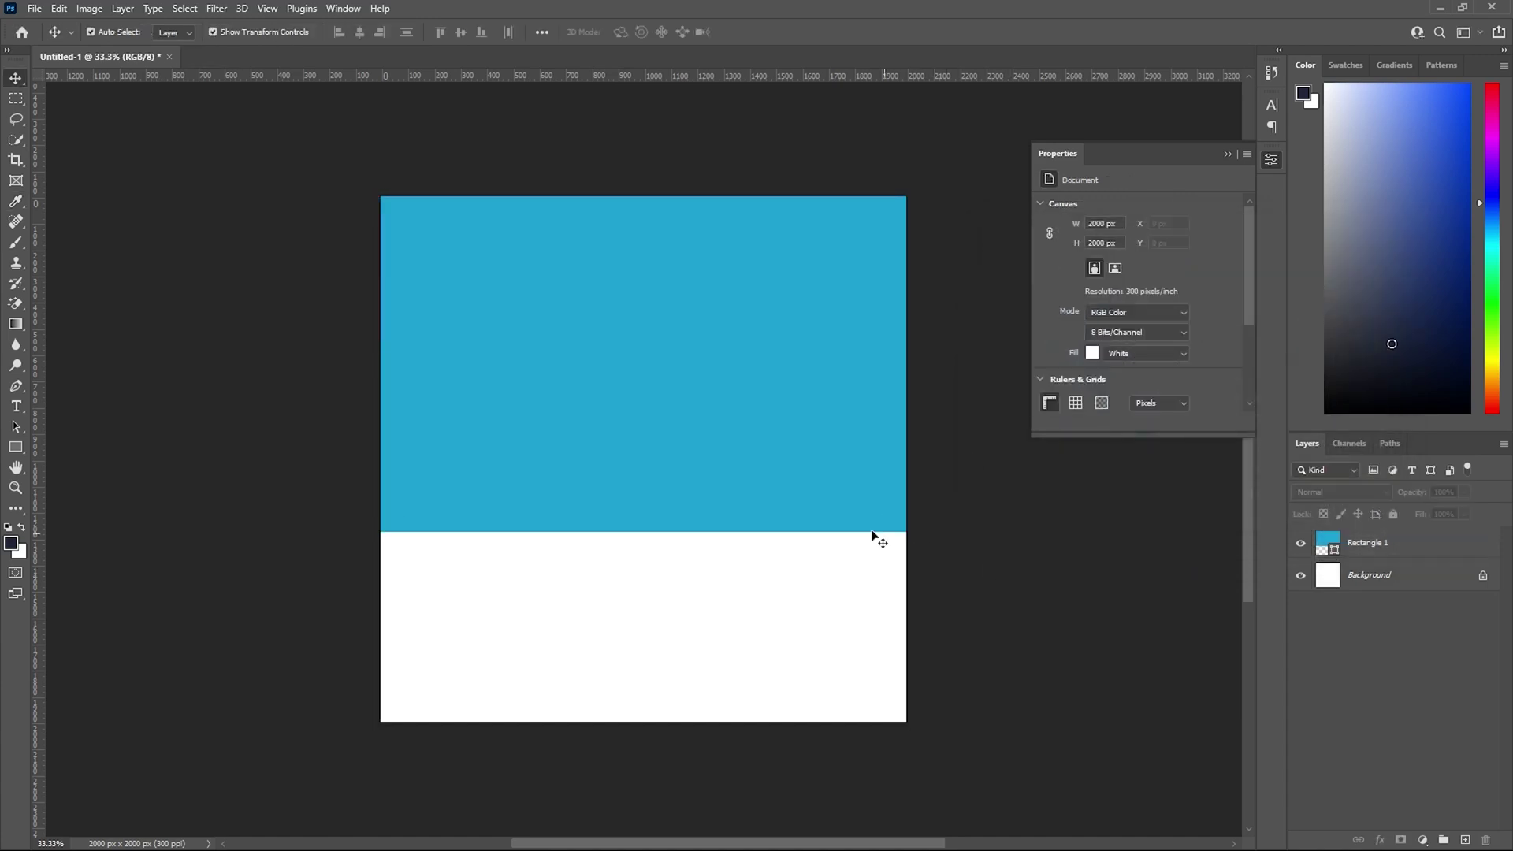
Draw a second rectangle across the blue band's lower edge and round its corners.
left_click(17, 448)
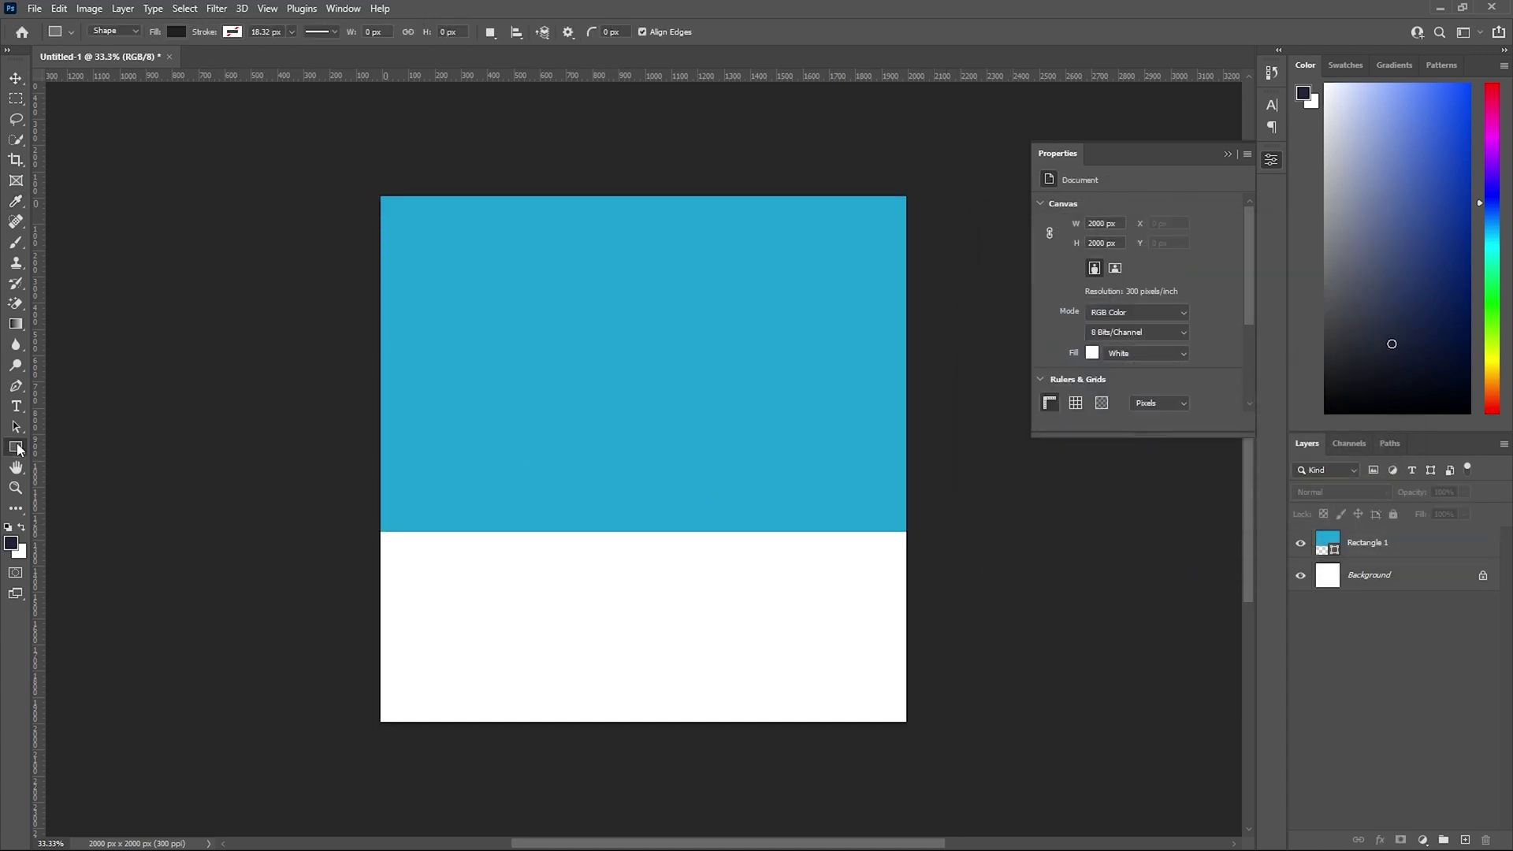
left_click_drag(529, 461, 840, 630)
left_click(16, 78)
left_click_drag(680, 568, 631, 541)
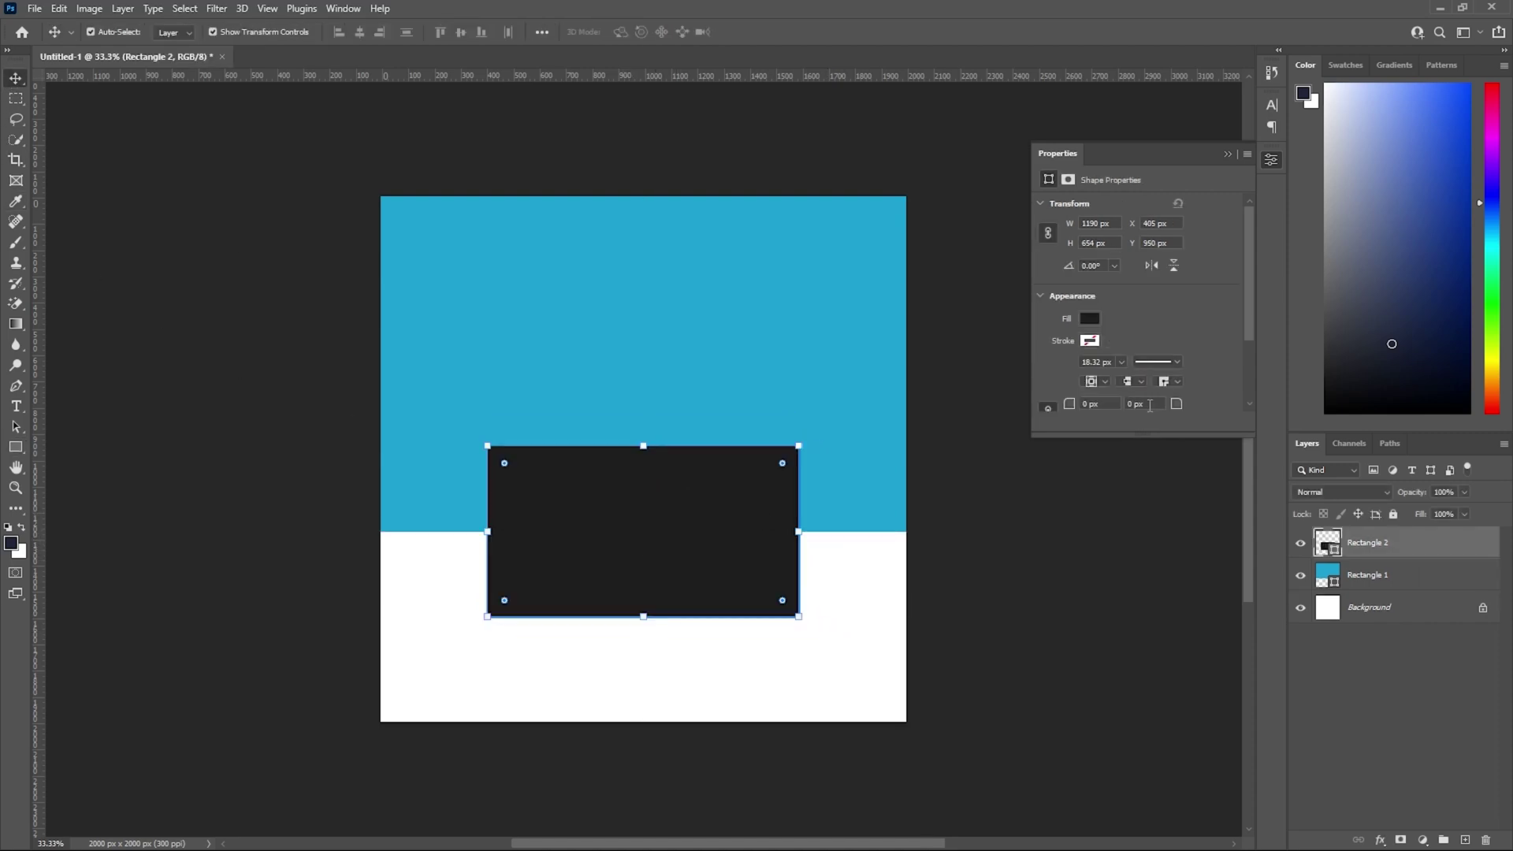
left_click_drag(781, 467, 841, 530)
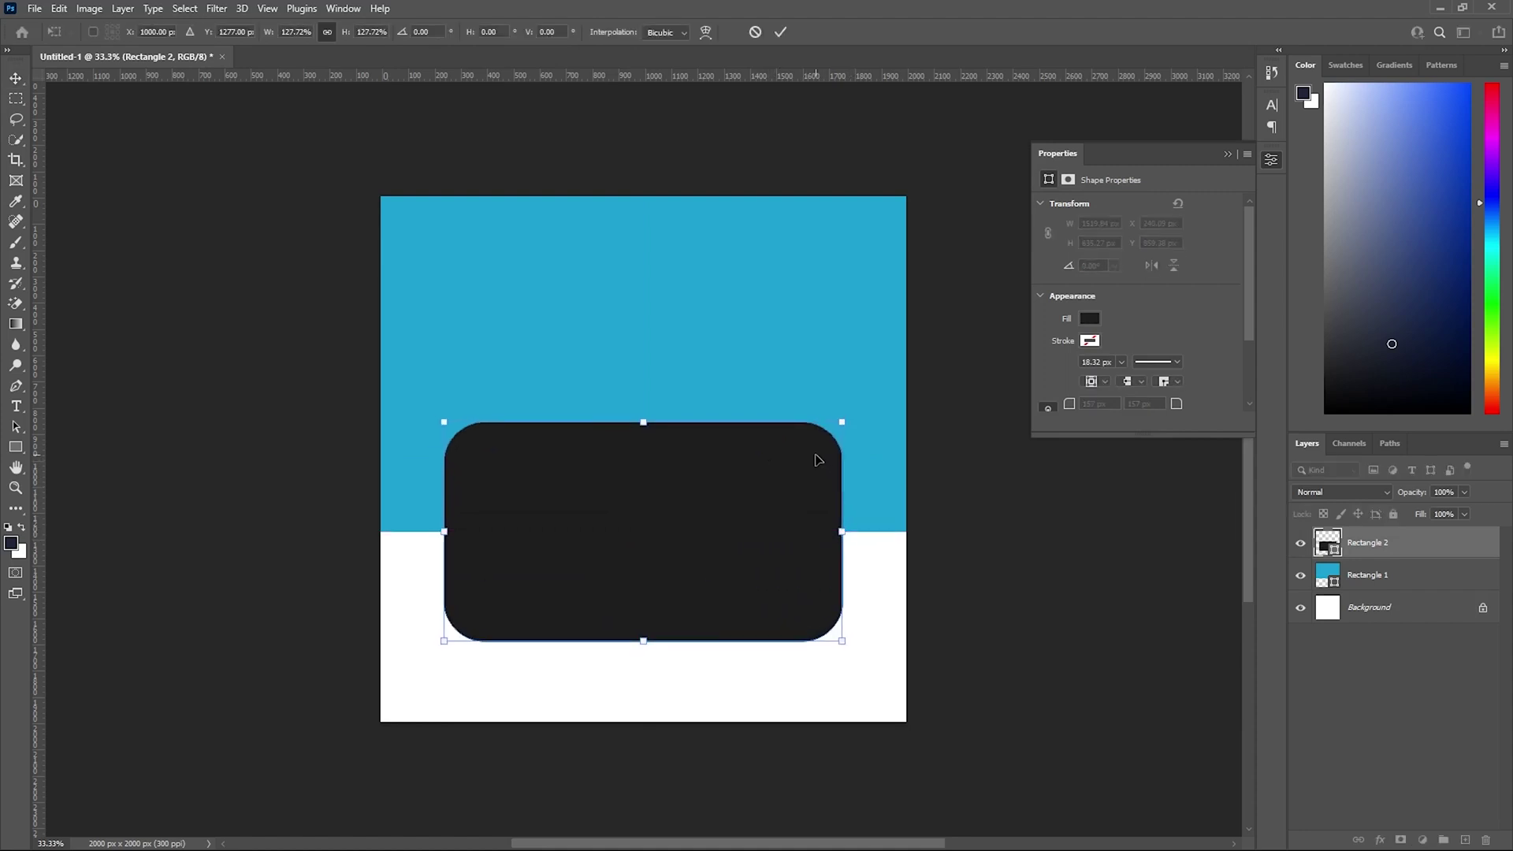
key("Return")
Round the card's corners to 212 px, move it up, and adjust the blue band's height.
mouse_move(790, 474)
left_mouse_down()
mouse_move(800, 466)
mouse_move(787, 478)
left_mouse_up()
left_click(971, 520)
left_click_drag(683, 542, 646, 508)
left_click(875, 520)
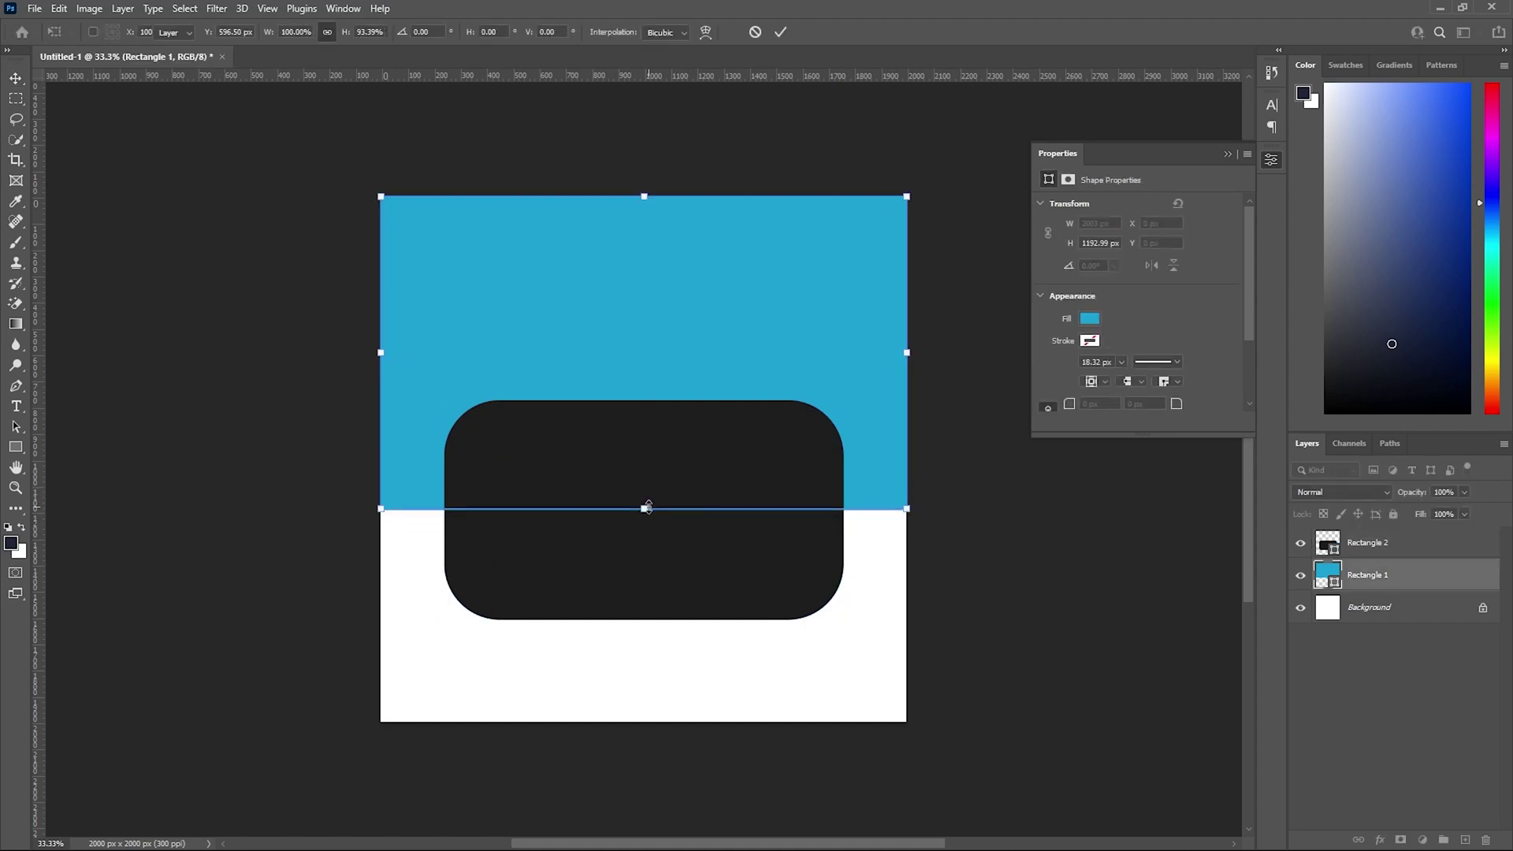
key("Return")
Fill the card light grey #f1f1f1 and add a Drop Shadow layer style.
left_click(690, 554)
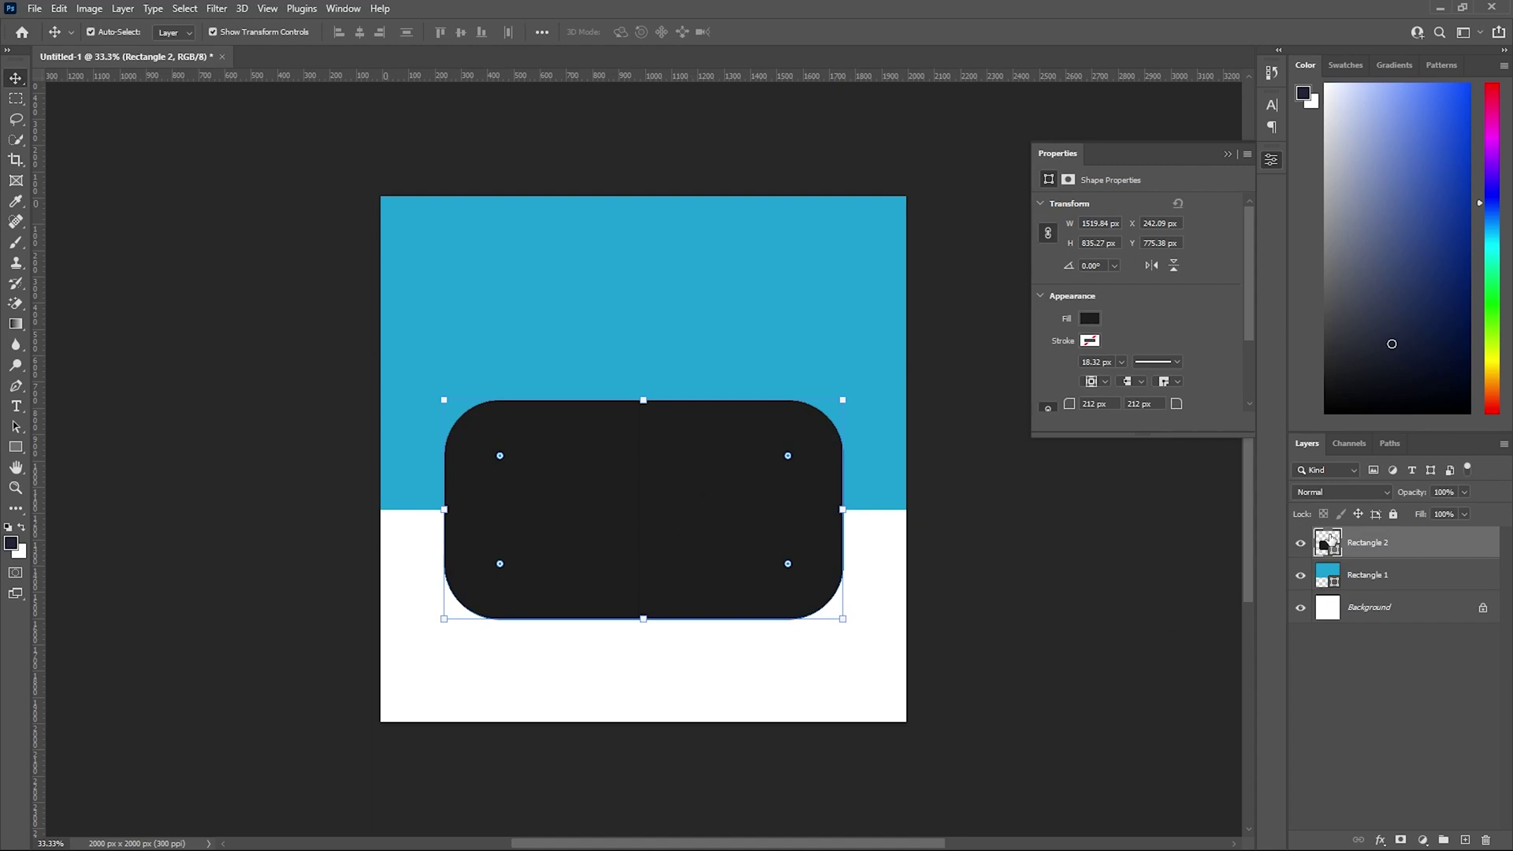
double_click(1330, 542)
left_click(987, 283)
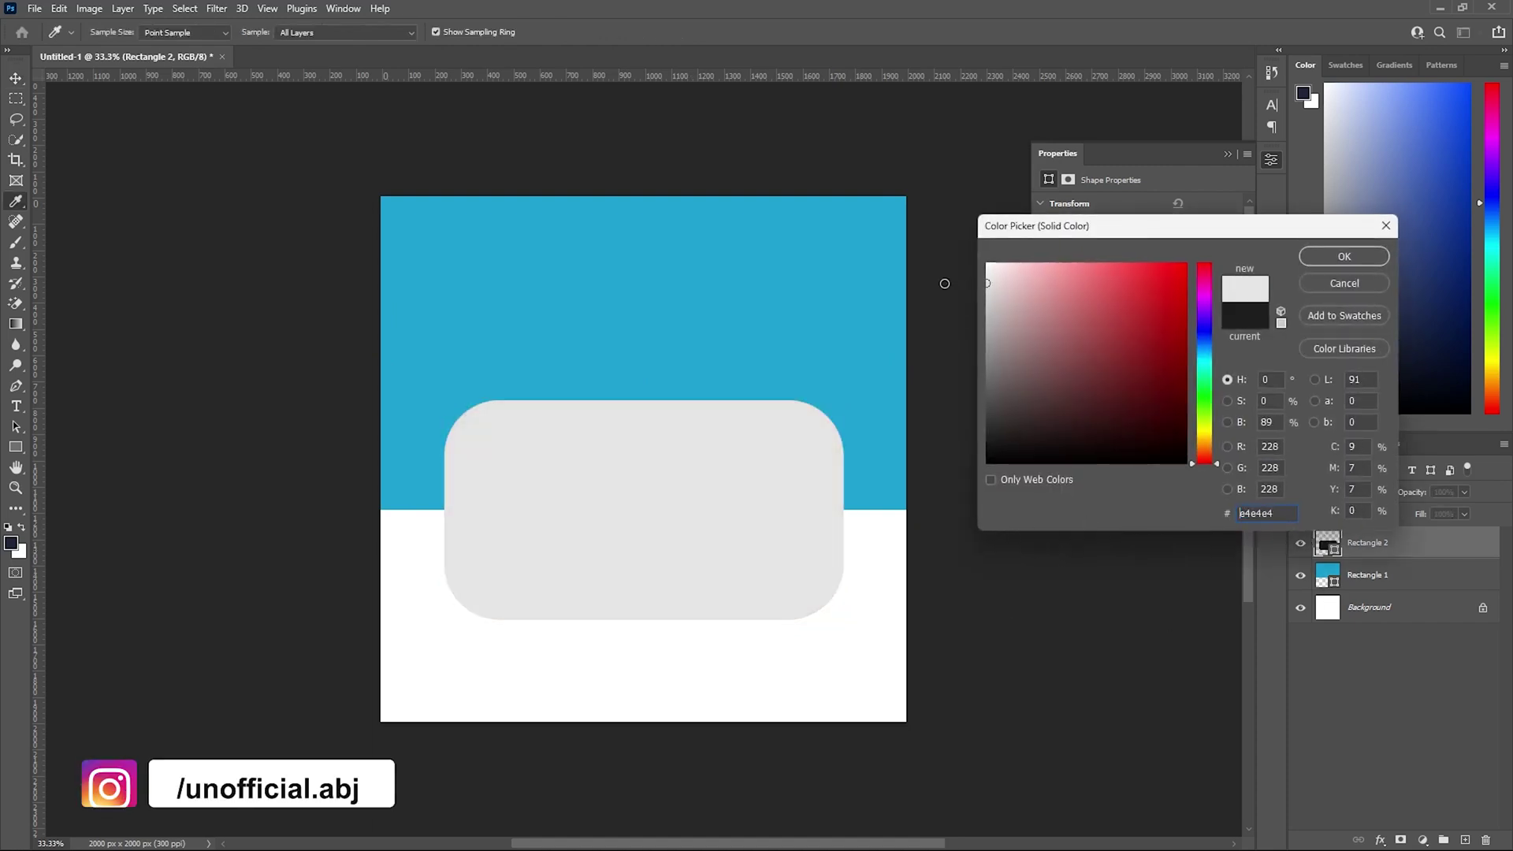
left_click_drag(945, 283, 942, 274)
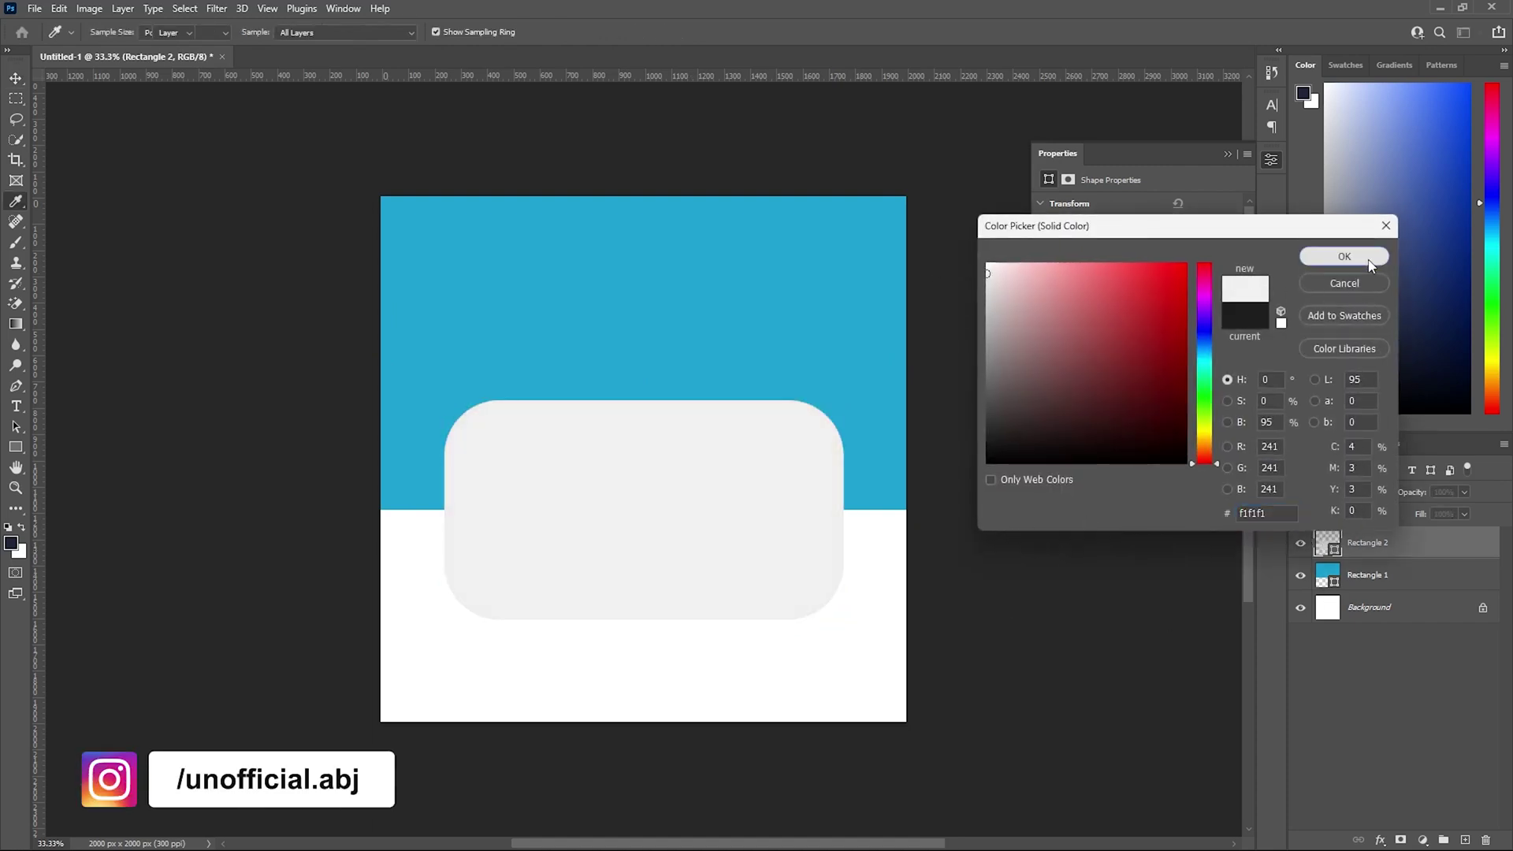
left_click(1344, 257)
right_click(1399, 544)
left_click(1231, 206)
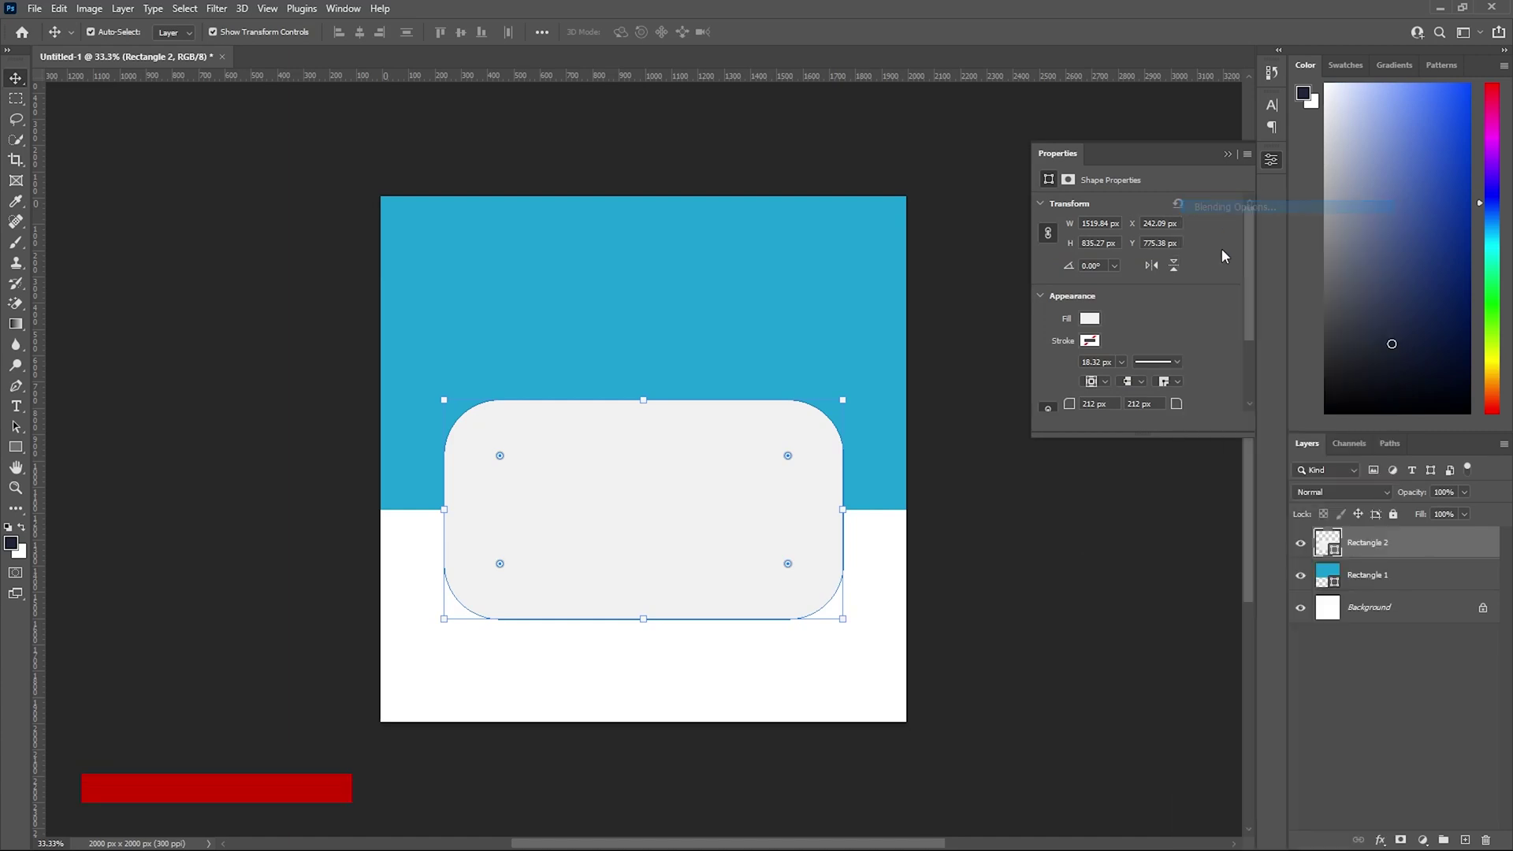
left_click(838, 532)
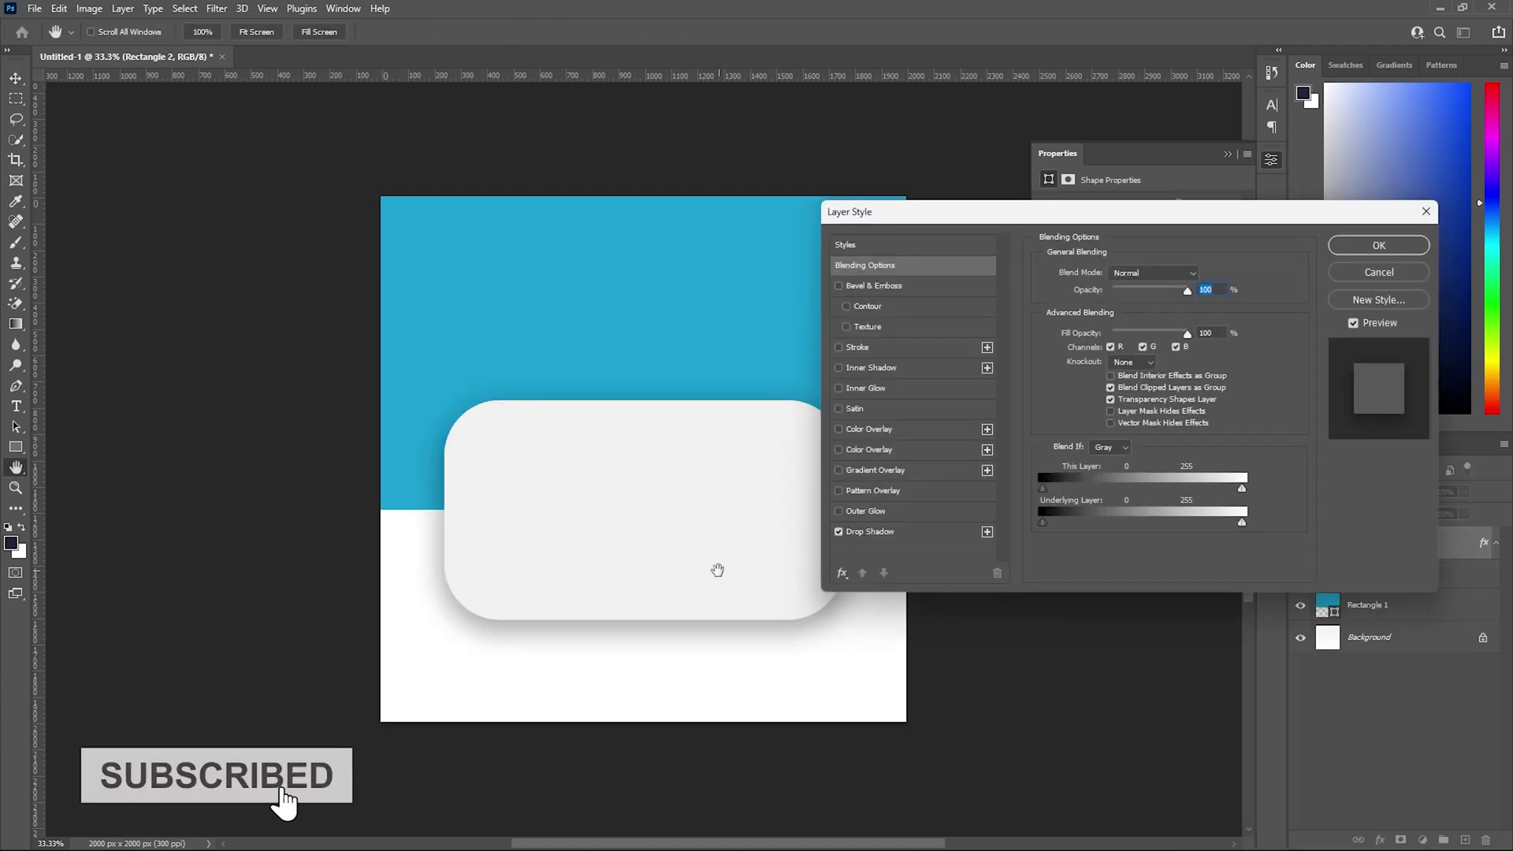
Set the card's drop shadow to 32% opacity, 85° angle, 36 px distance and 120 px size.
left_click_drag(716, 567, 692, 581)
left_click(945, 532)
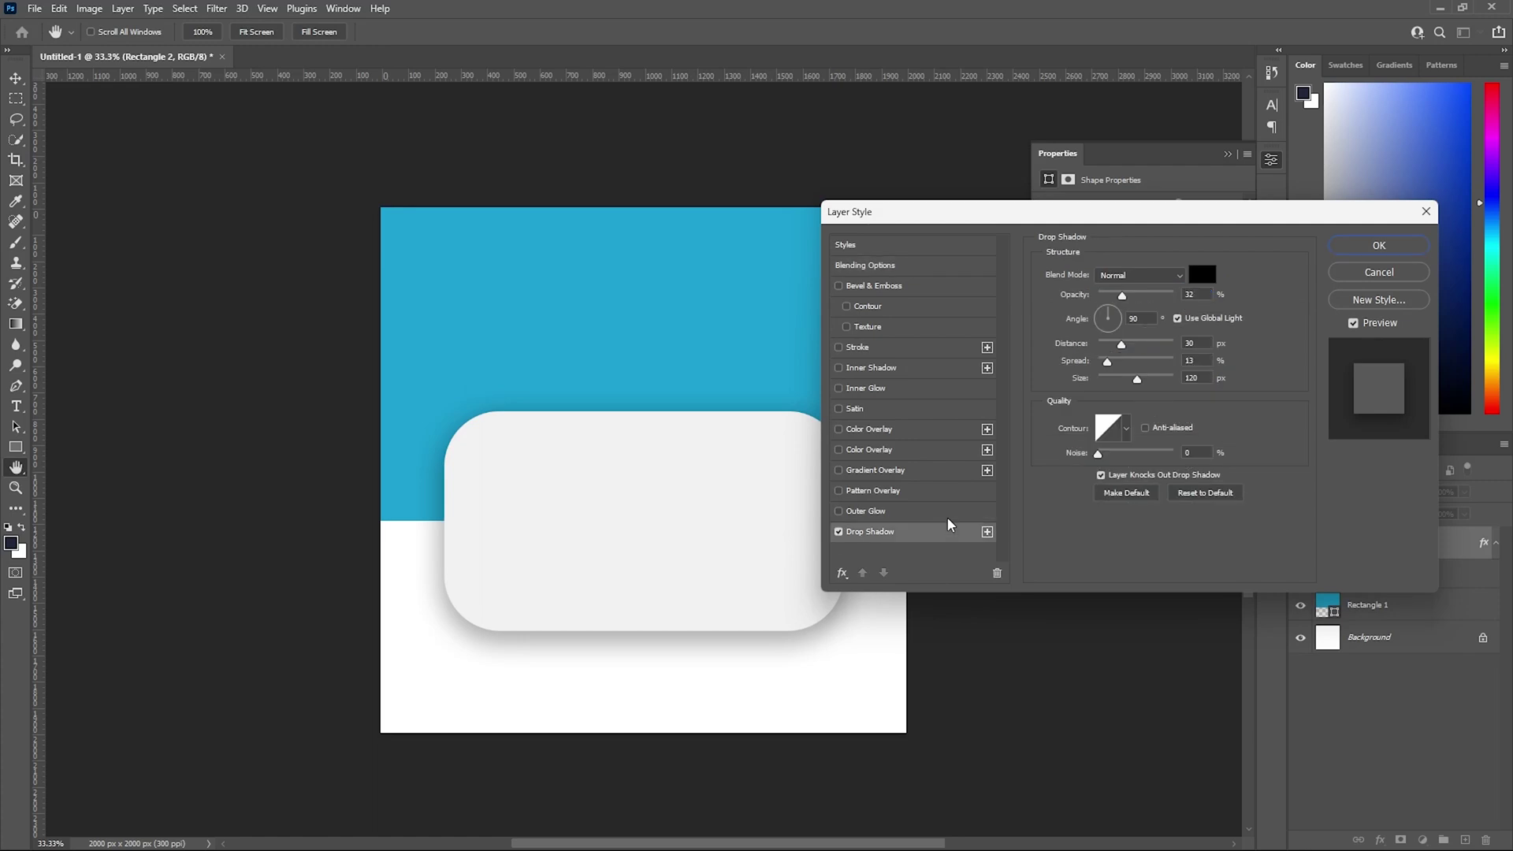
left_click(1123, 297)
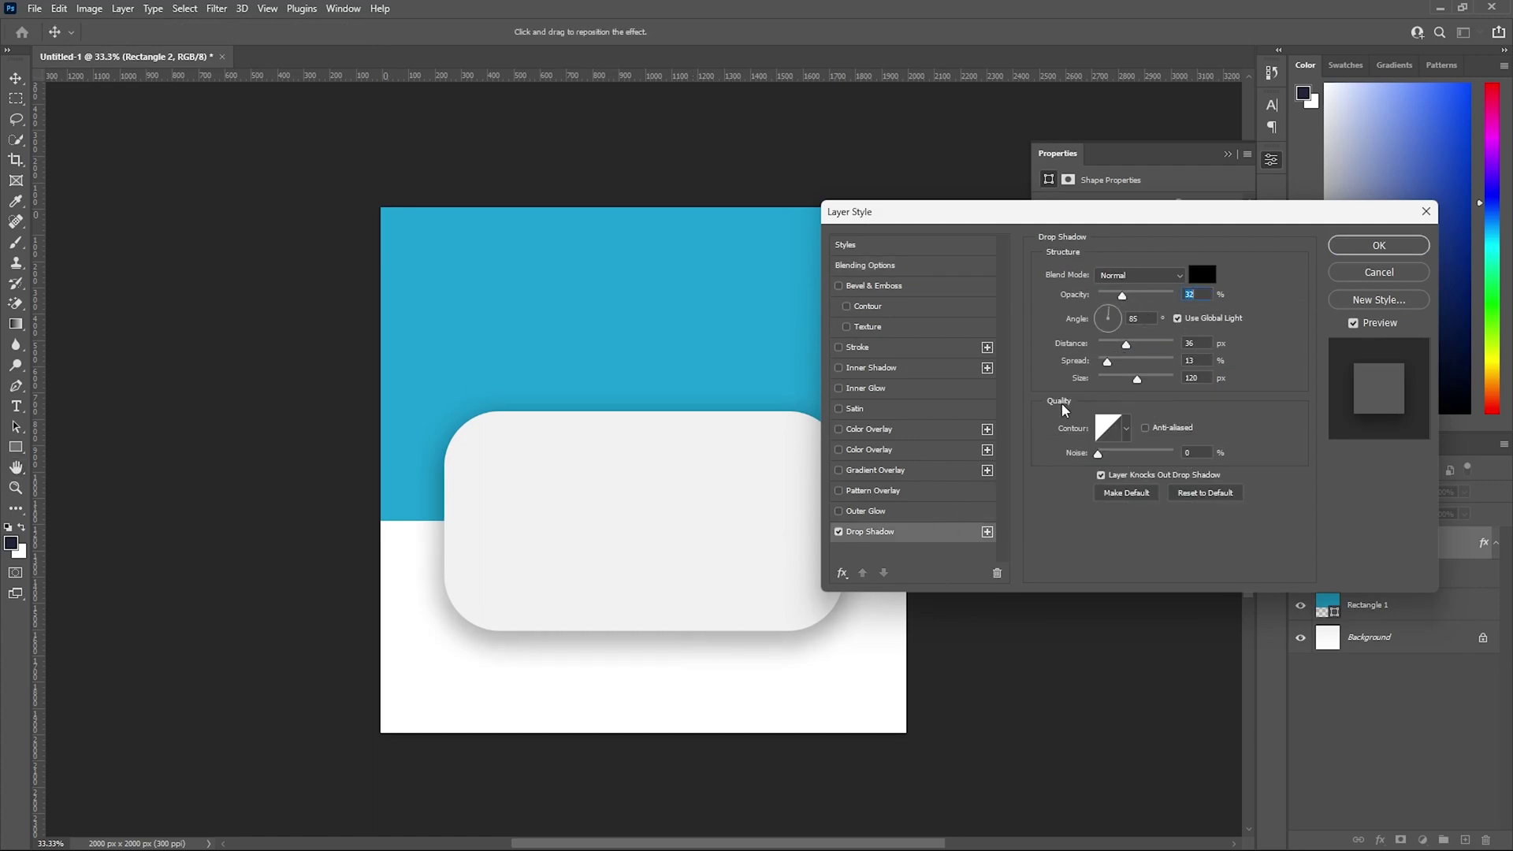
left_click(1379, 245)
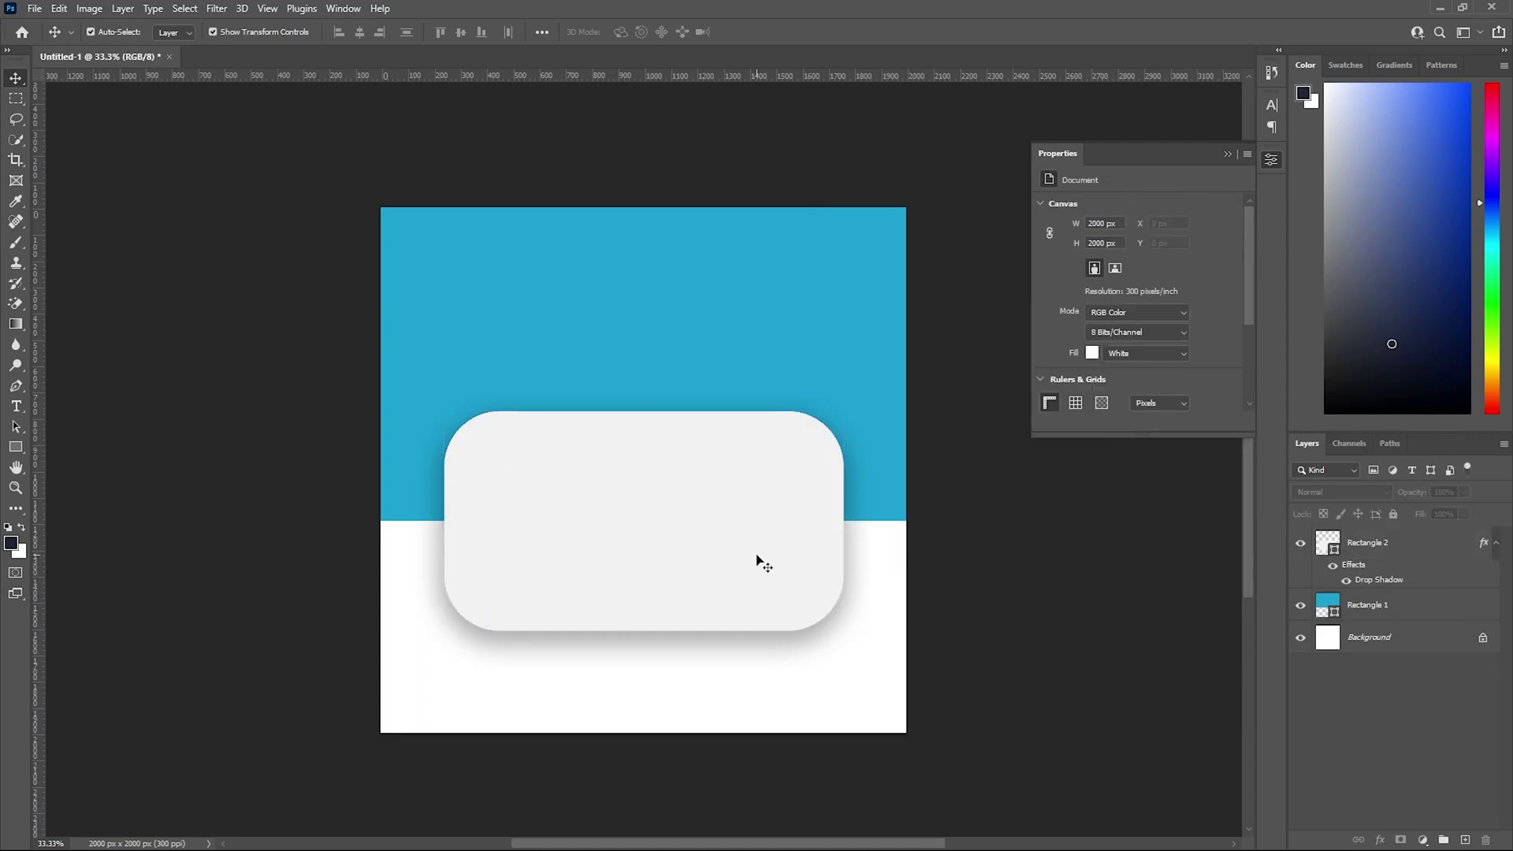
Type the heading 'Testimonial' above the card and set it to all caps.
left_click(16, 406)
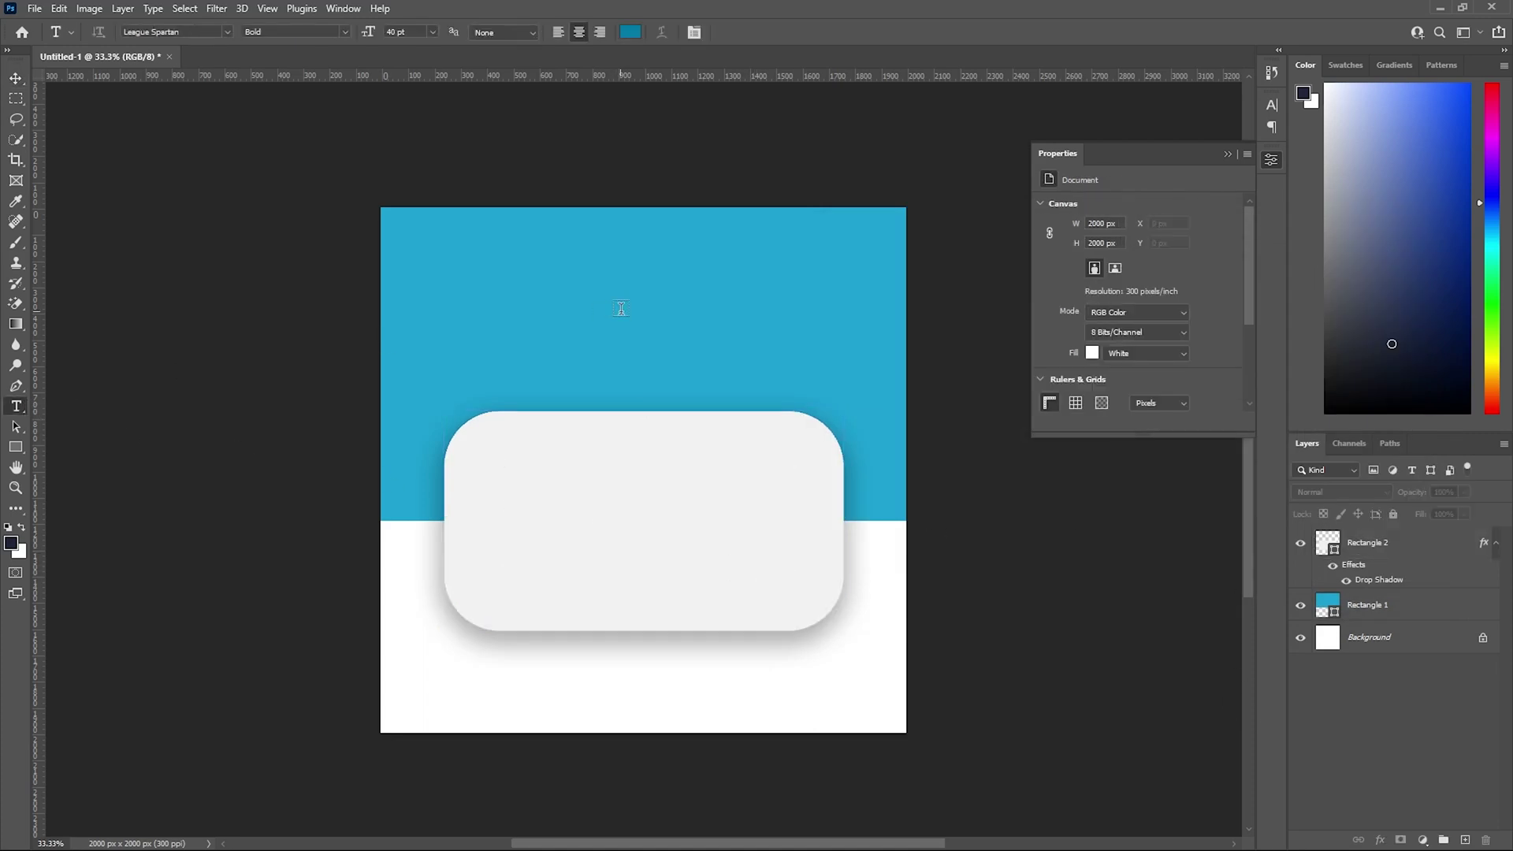
left_click(674, 304)
type("Te")
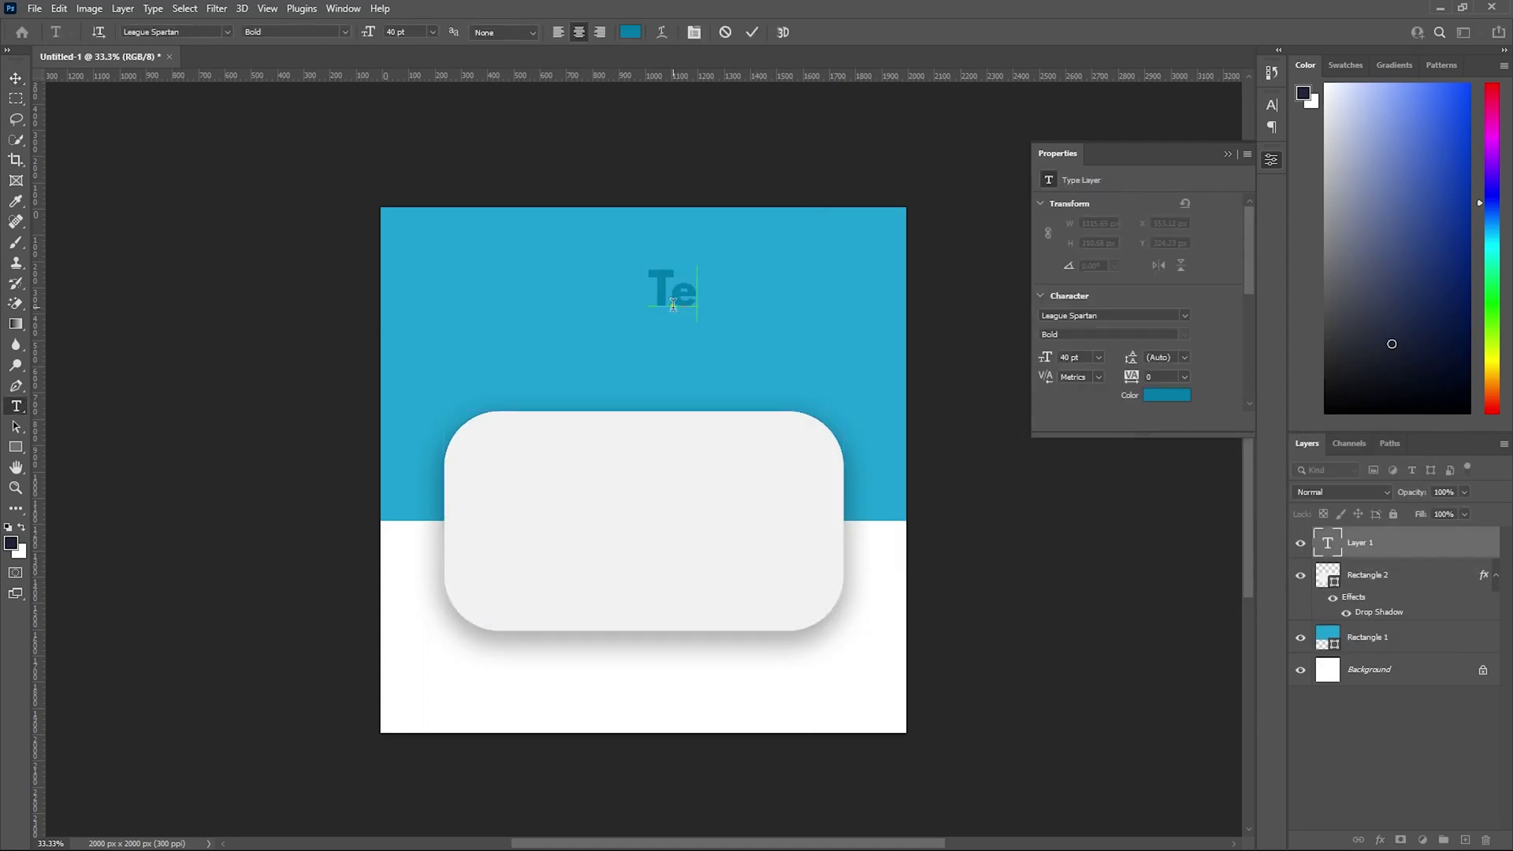
type("sti")
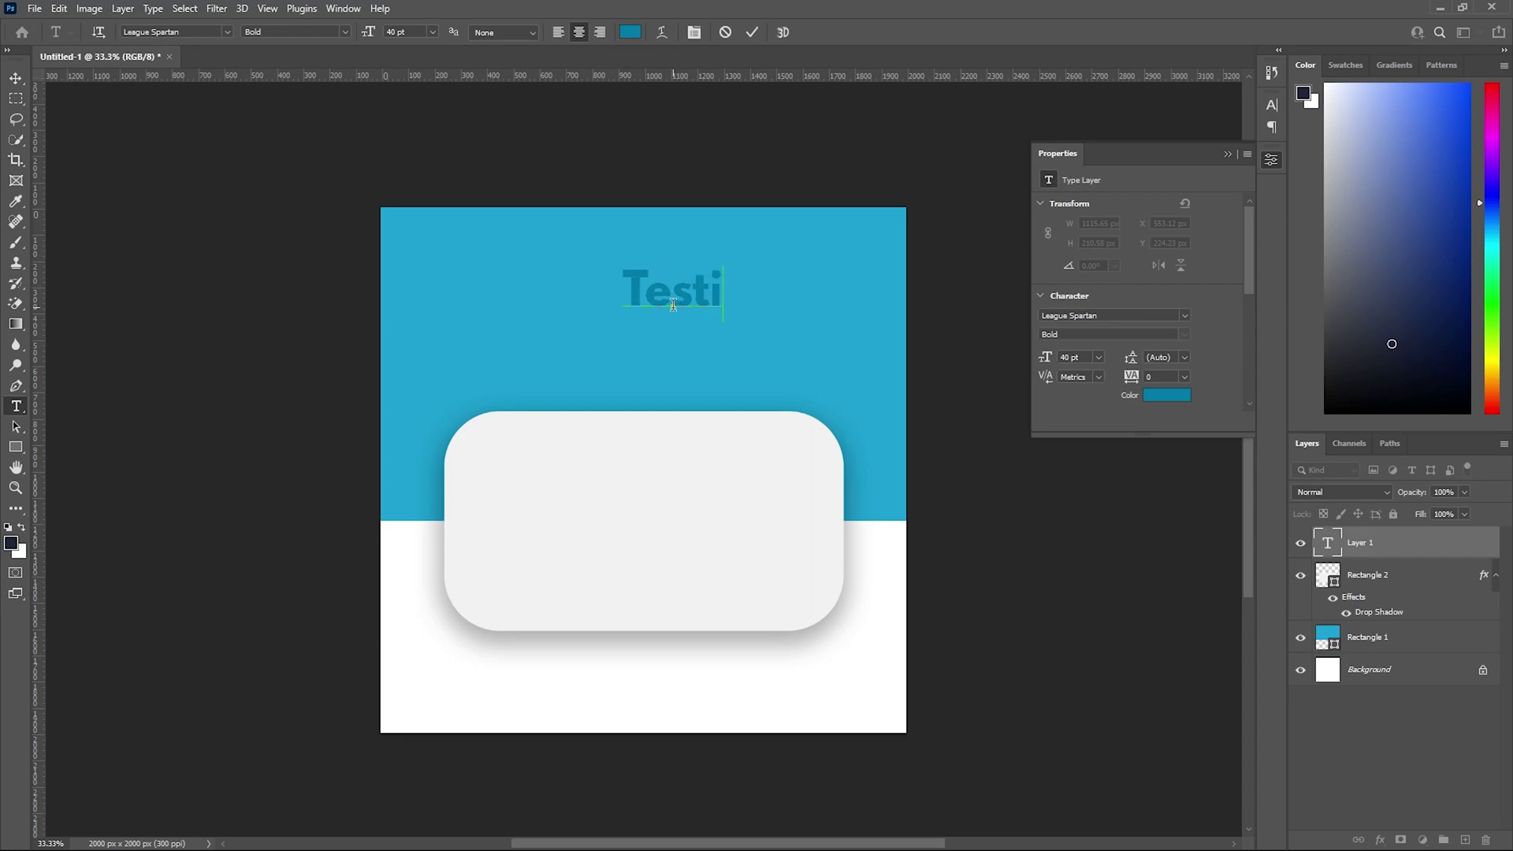
type("monial")
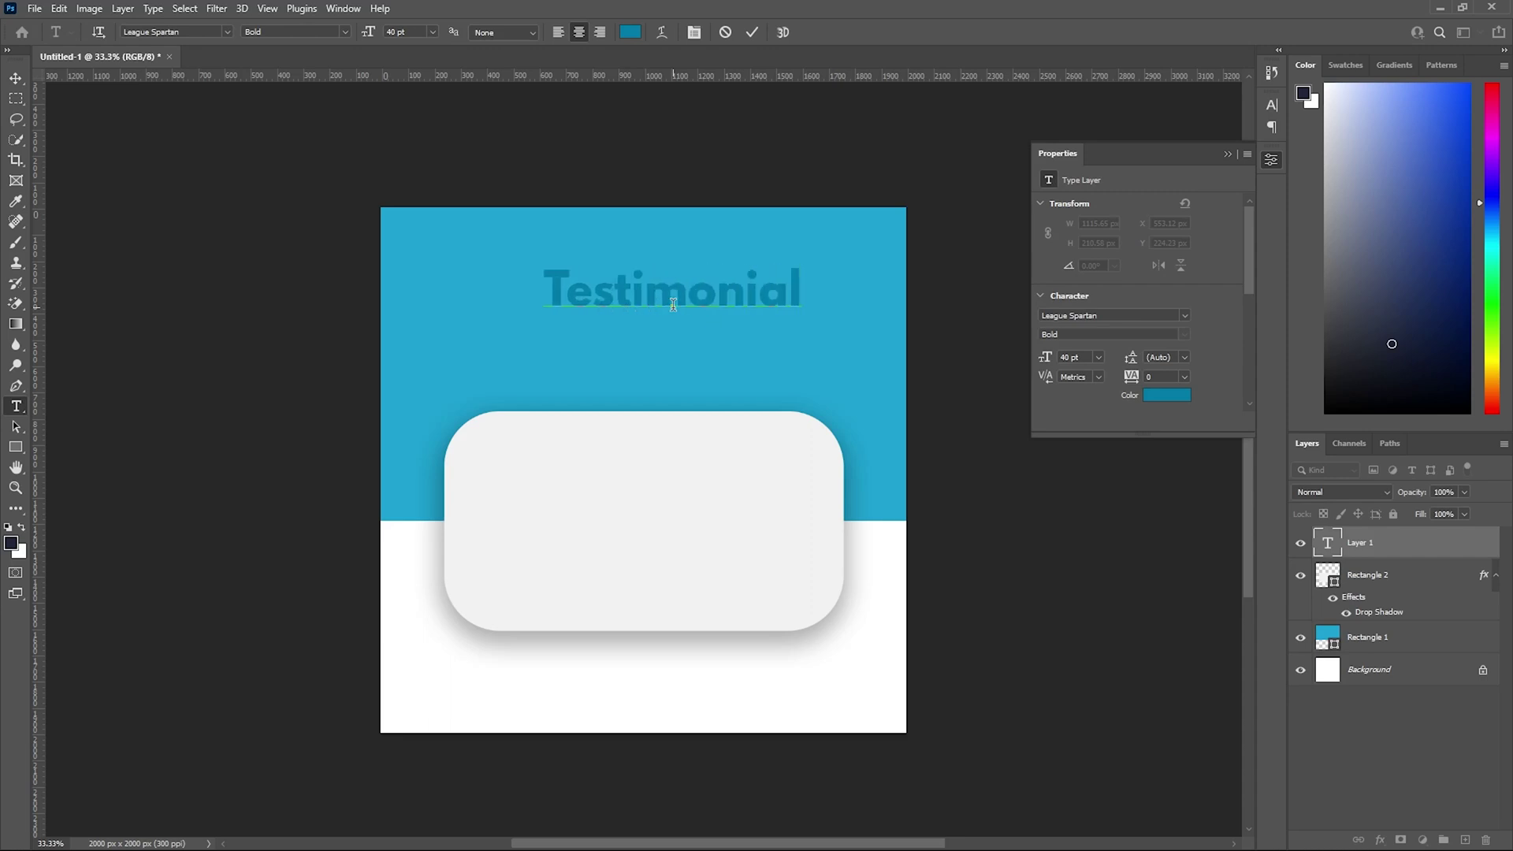
type("a")
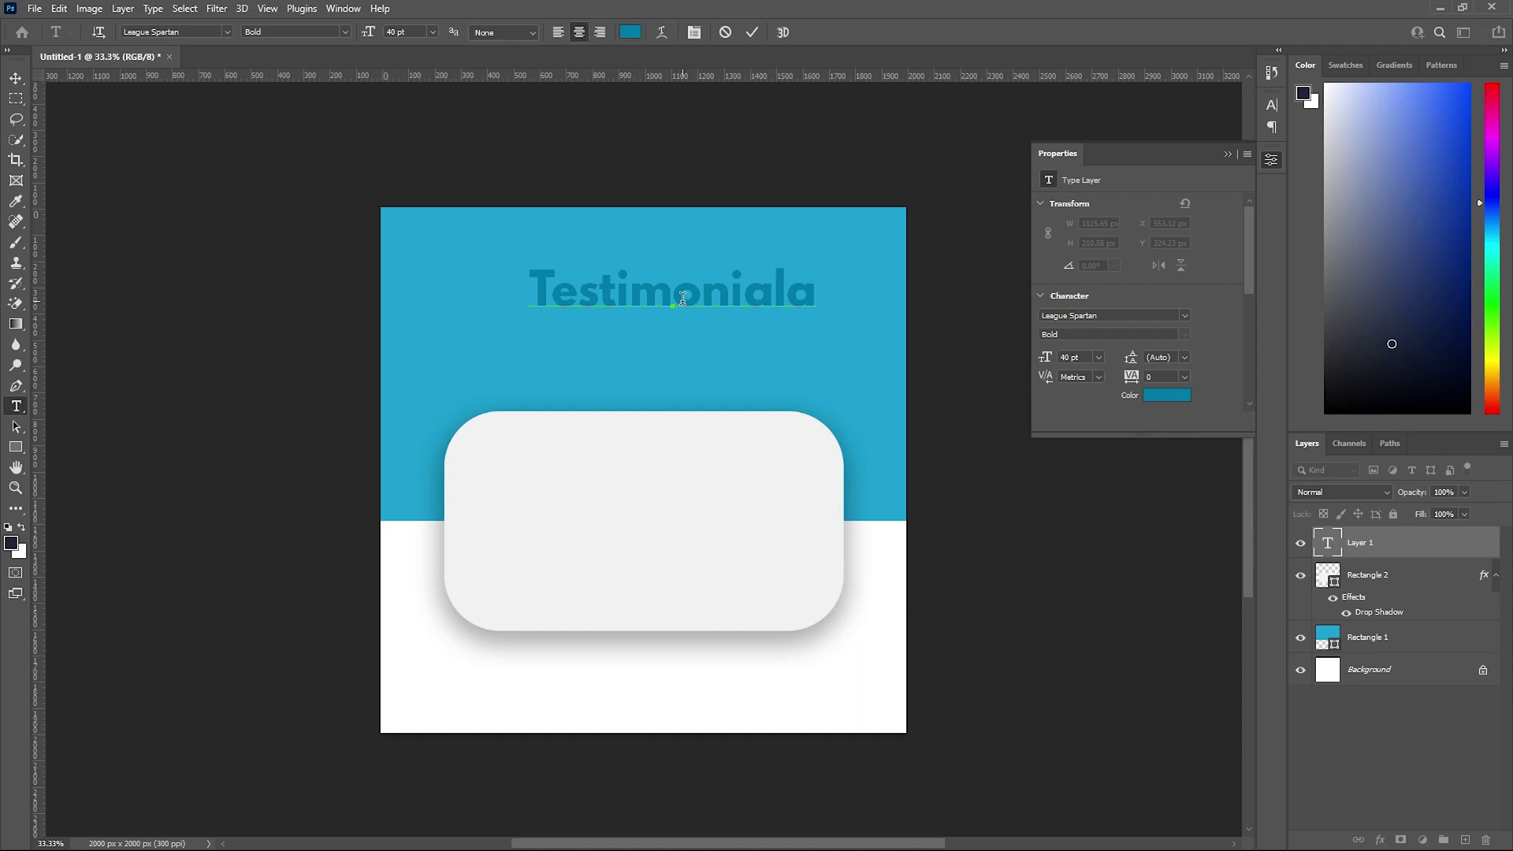
key("BackSpace")
key("ctrl+a")
scroll(1193, 367, "down", 4)
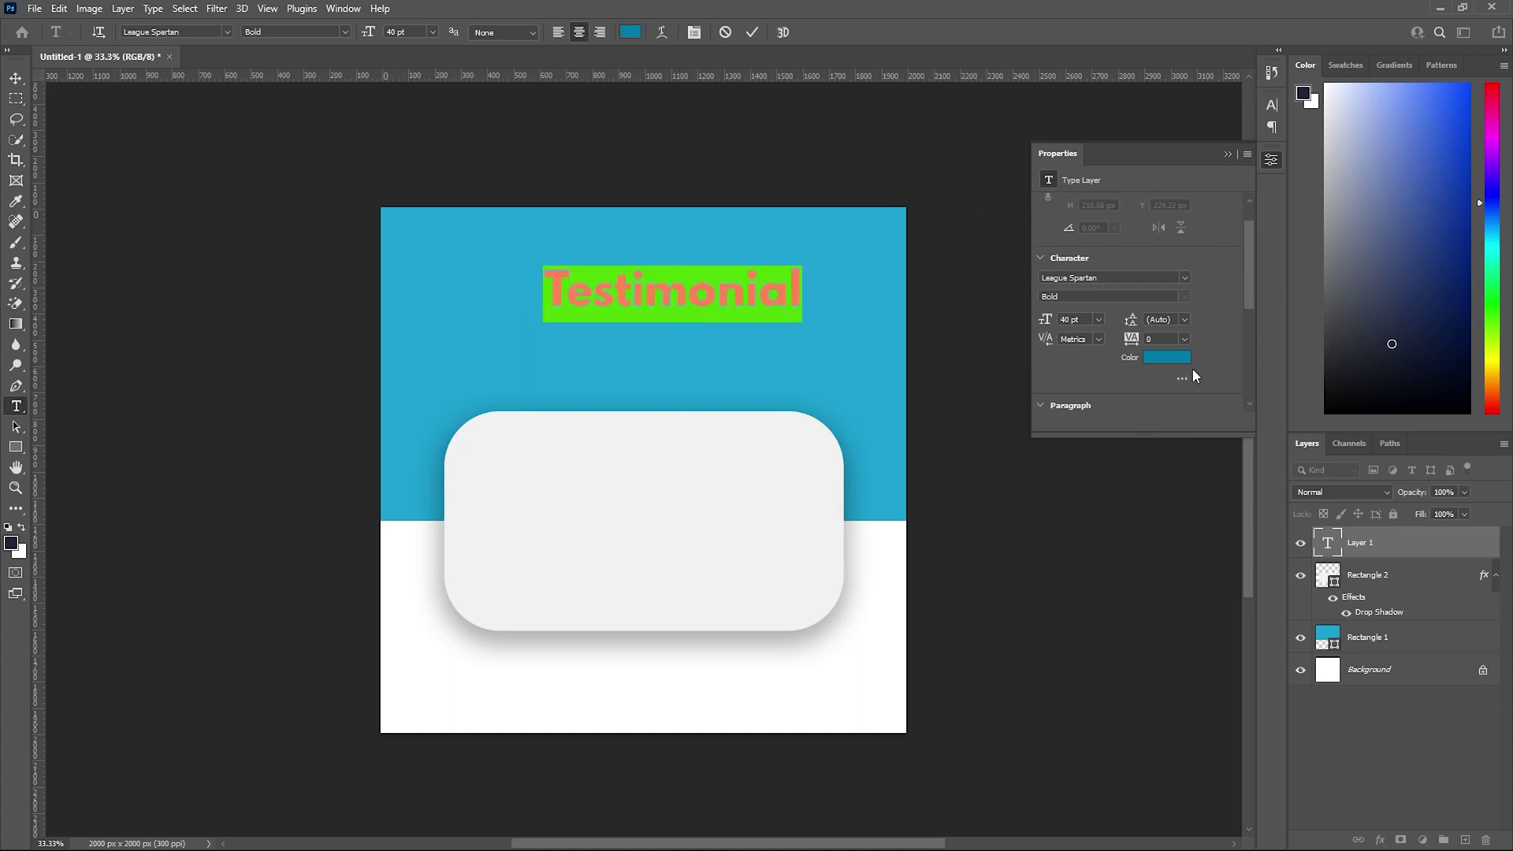
left_click(1046, 399)
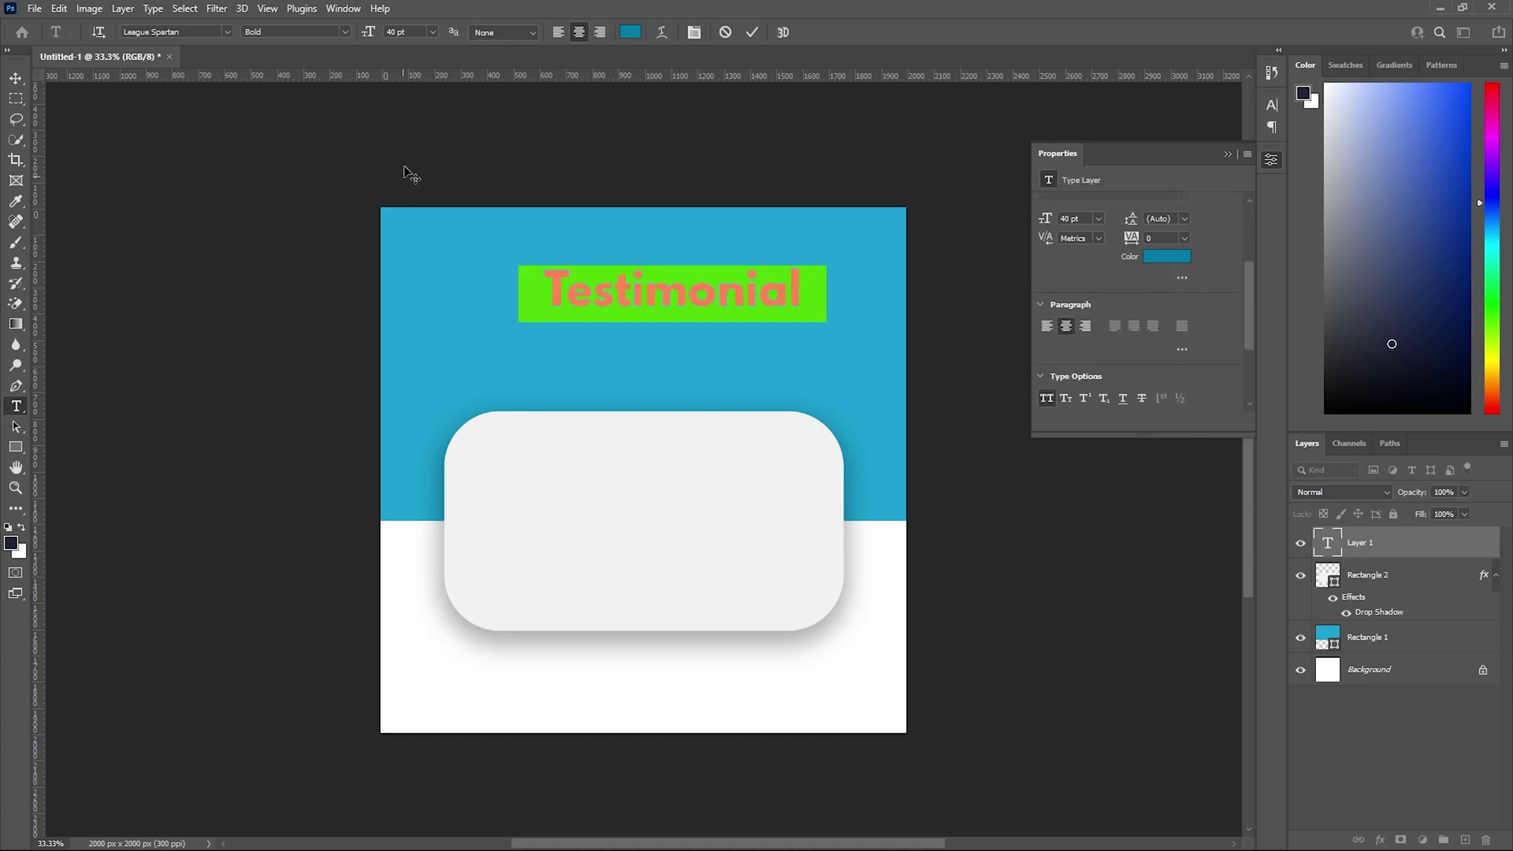
Make the TESTIMONIAL heading 51 pt and white #ffffff.
left_click_drag(369, 33, 383, 35)
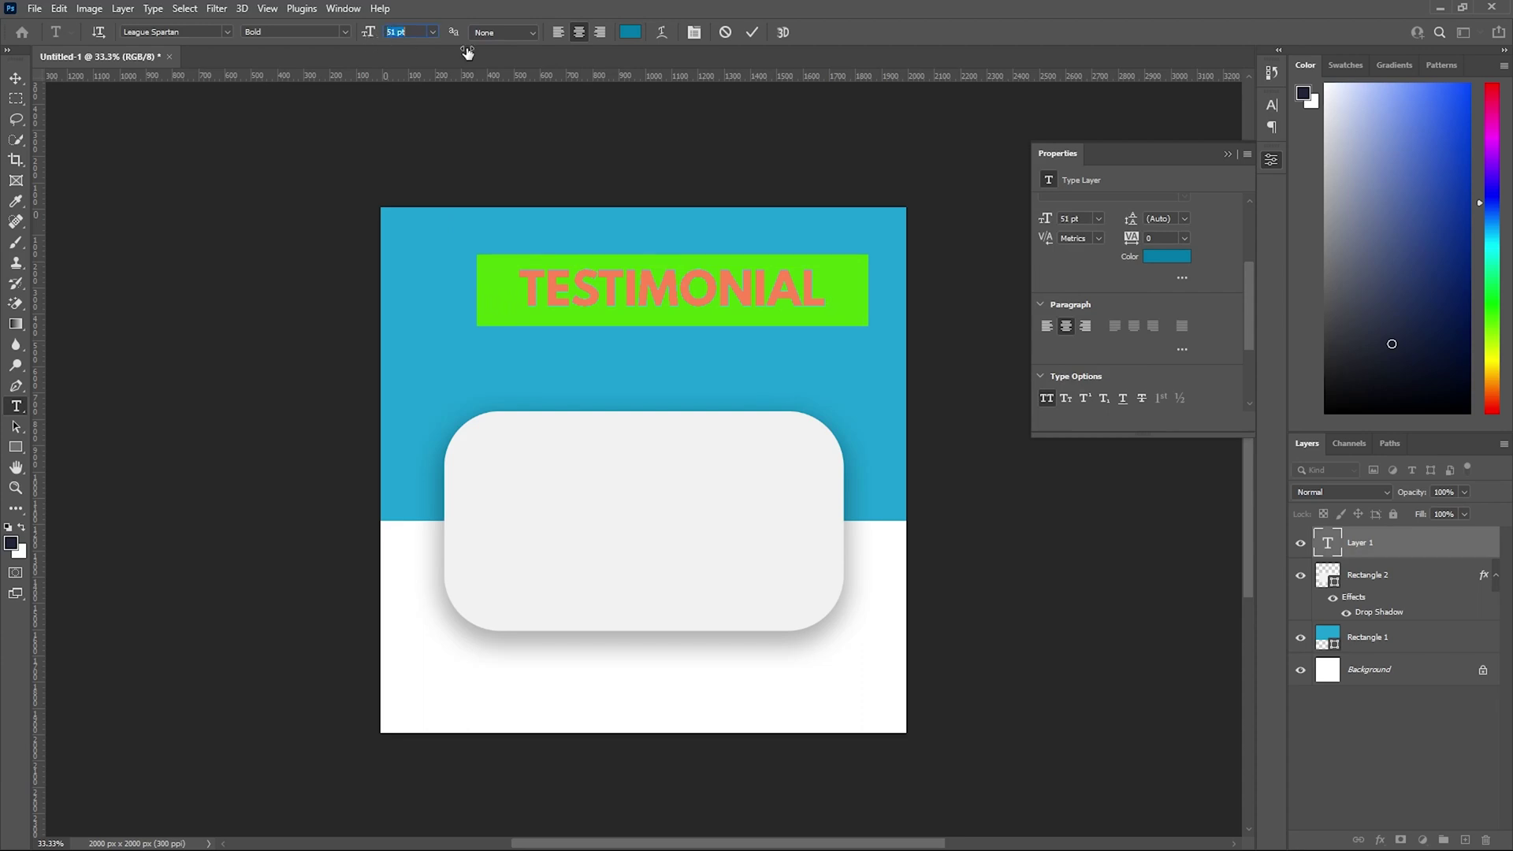
left_click(631, 31)
type("ffffff")
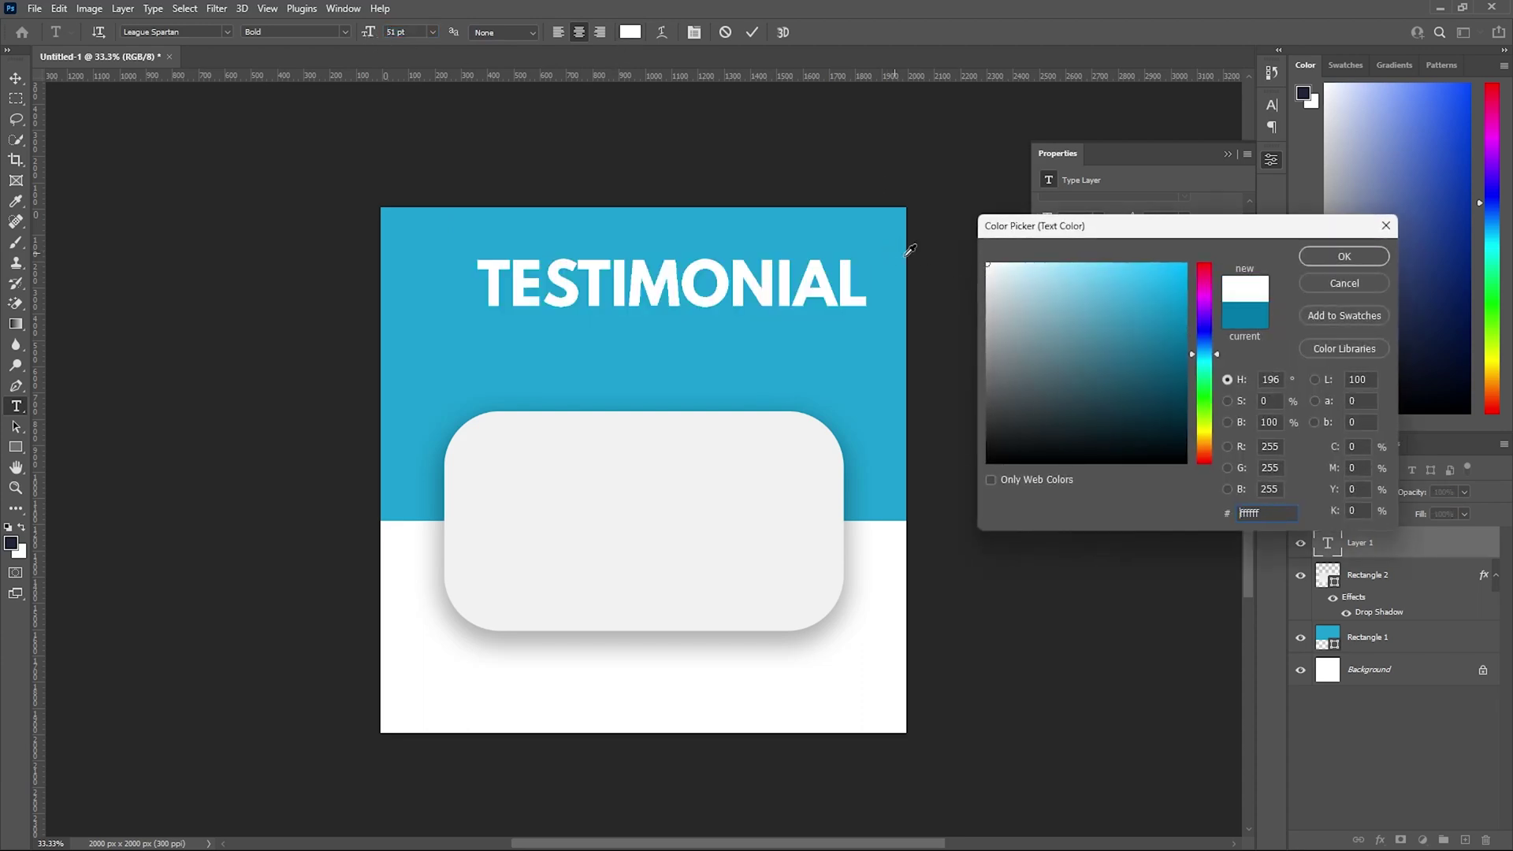
left_click(1329, 257)
Centre TESTIMONIAL lower in the blue band and shrink it to about 89%.
left_click(16, 78)
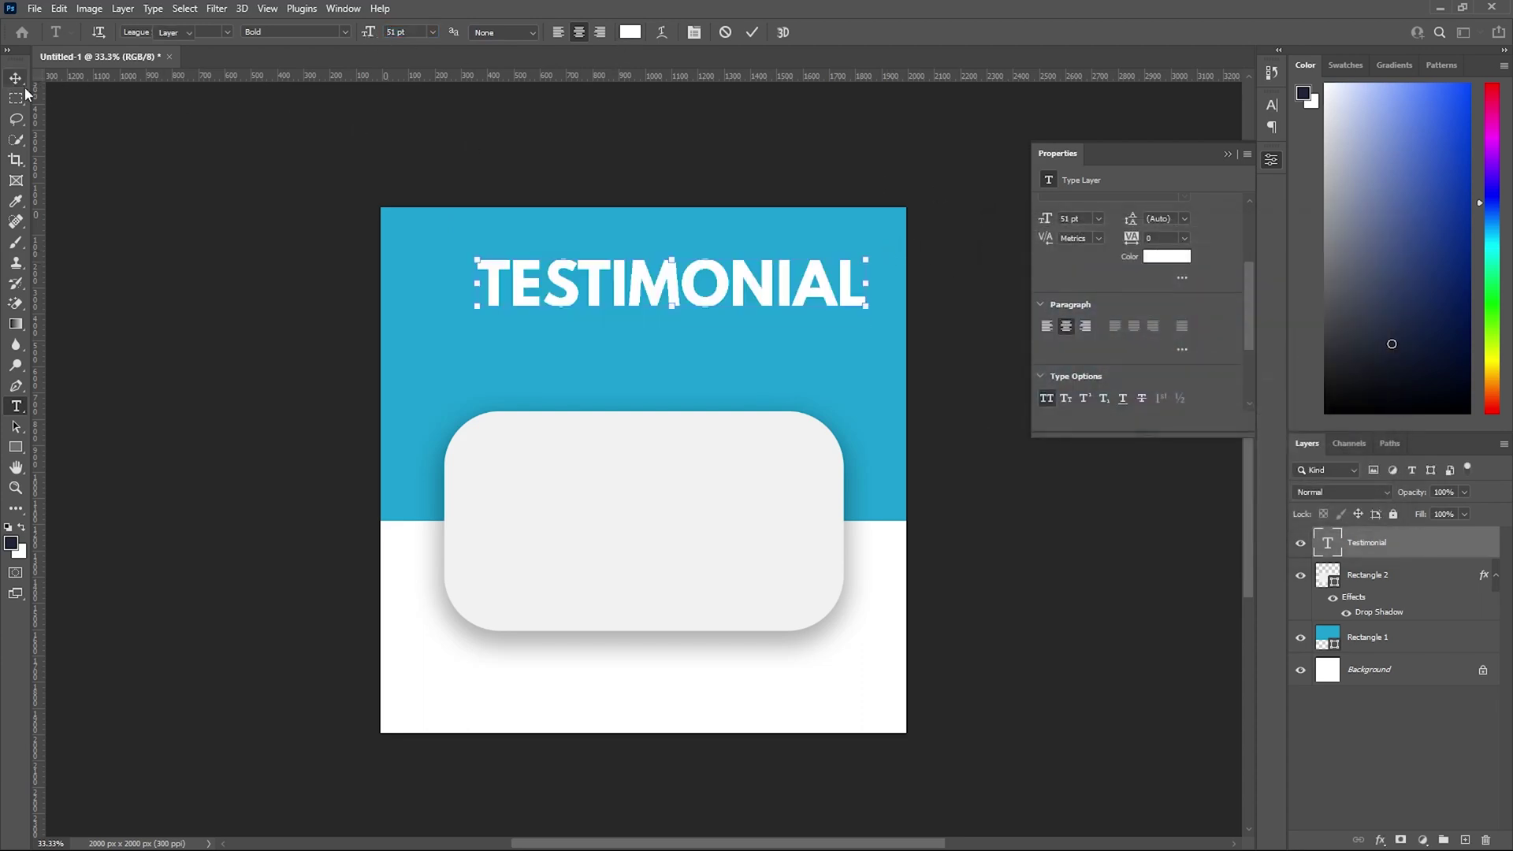
left_click_drag(729, 287, 706, 321)
left_click_drag(840, 315, 749, 342)
key("Return")
Add the word 'CLIENT' in Photograph Signature with All Caps off so it reads 'Client'.
left_click(16, 406)
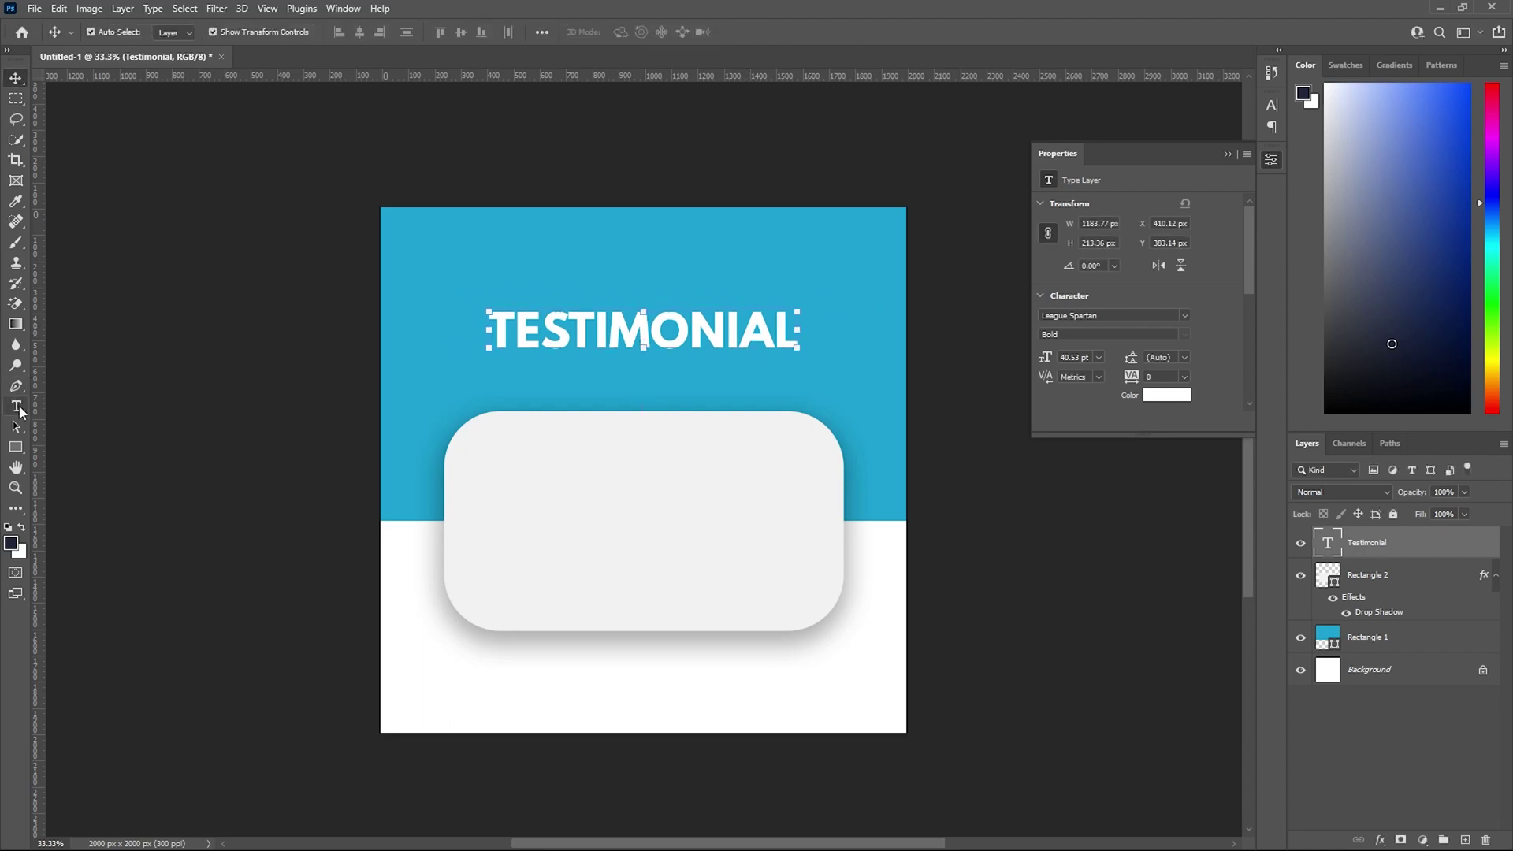
left_click(686, 274)
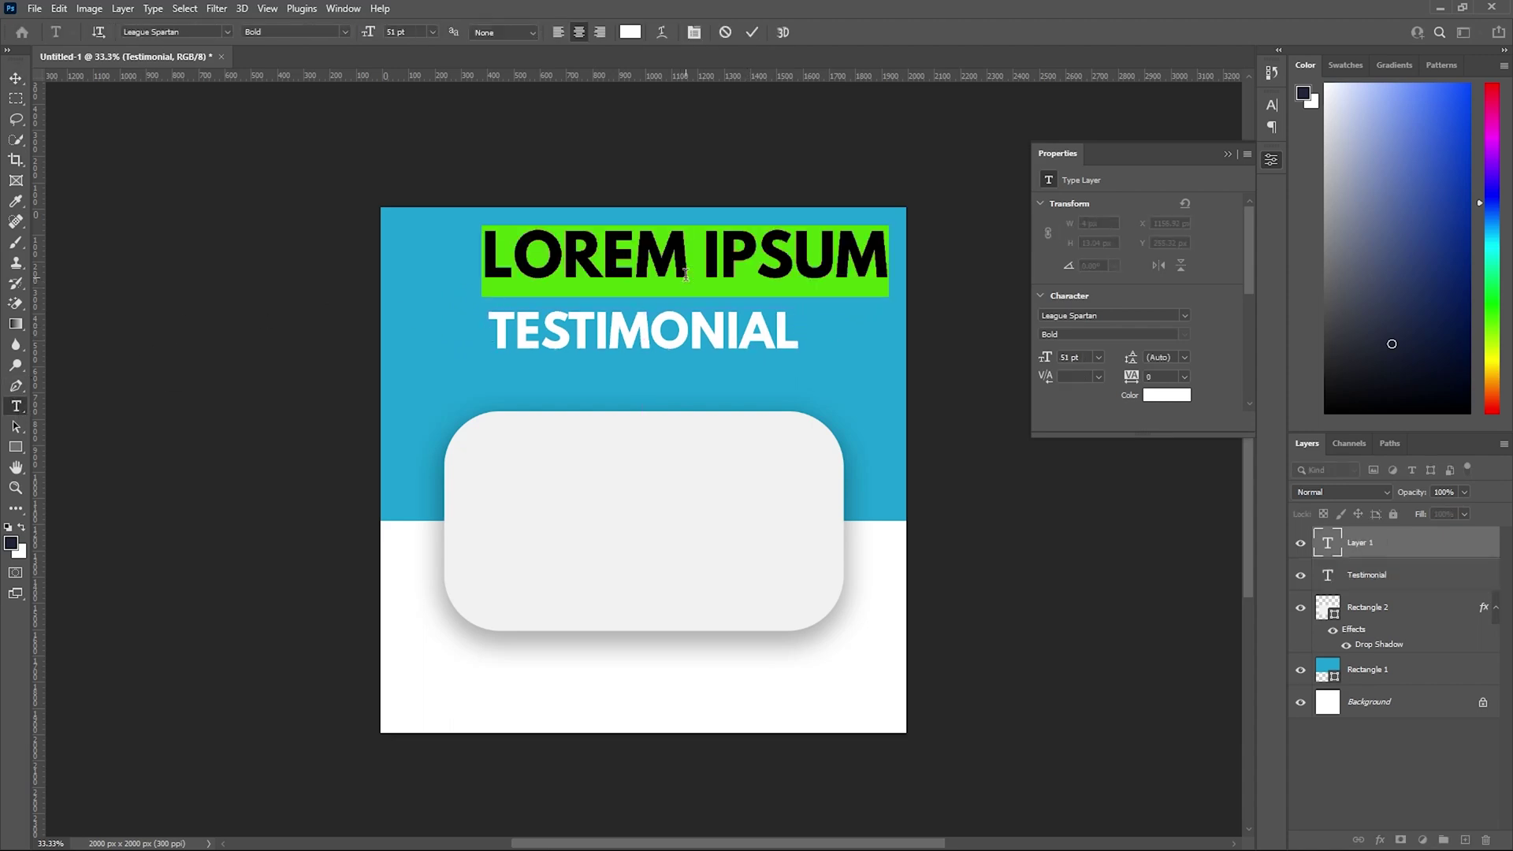
type("CLIENT")
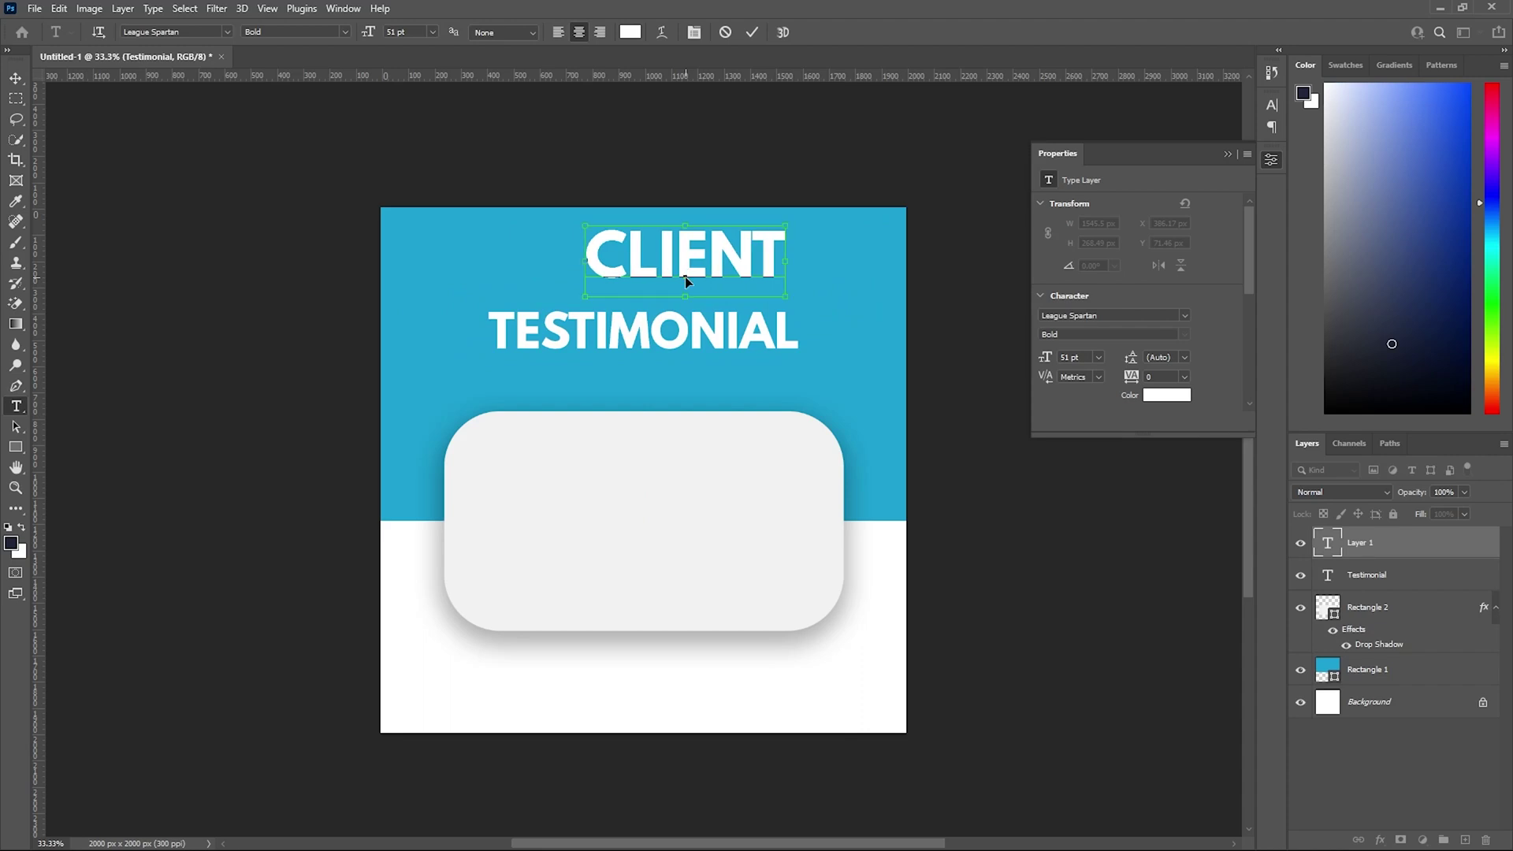
key("ctrl+a")
left_click(226, 31)
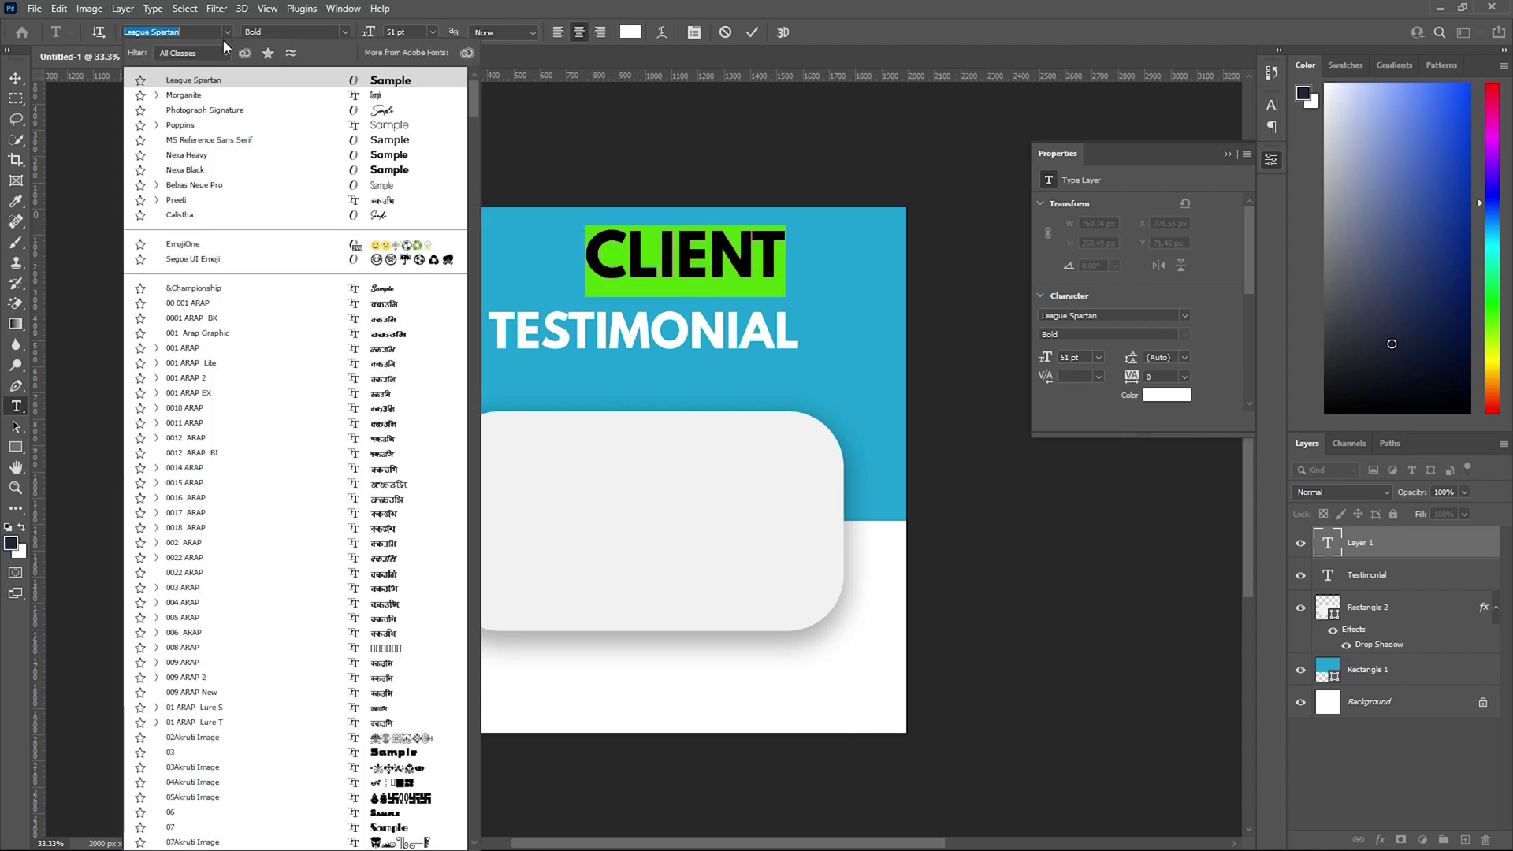
left_click(211, 112)
scroll(1223, 334, "down", 3)
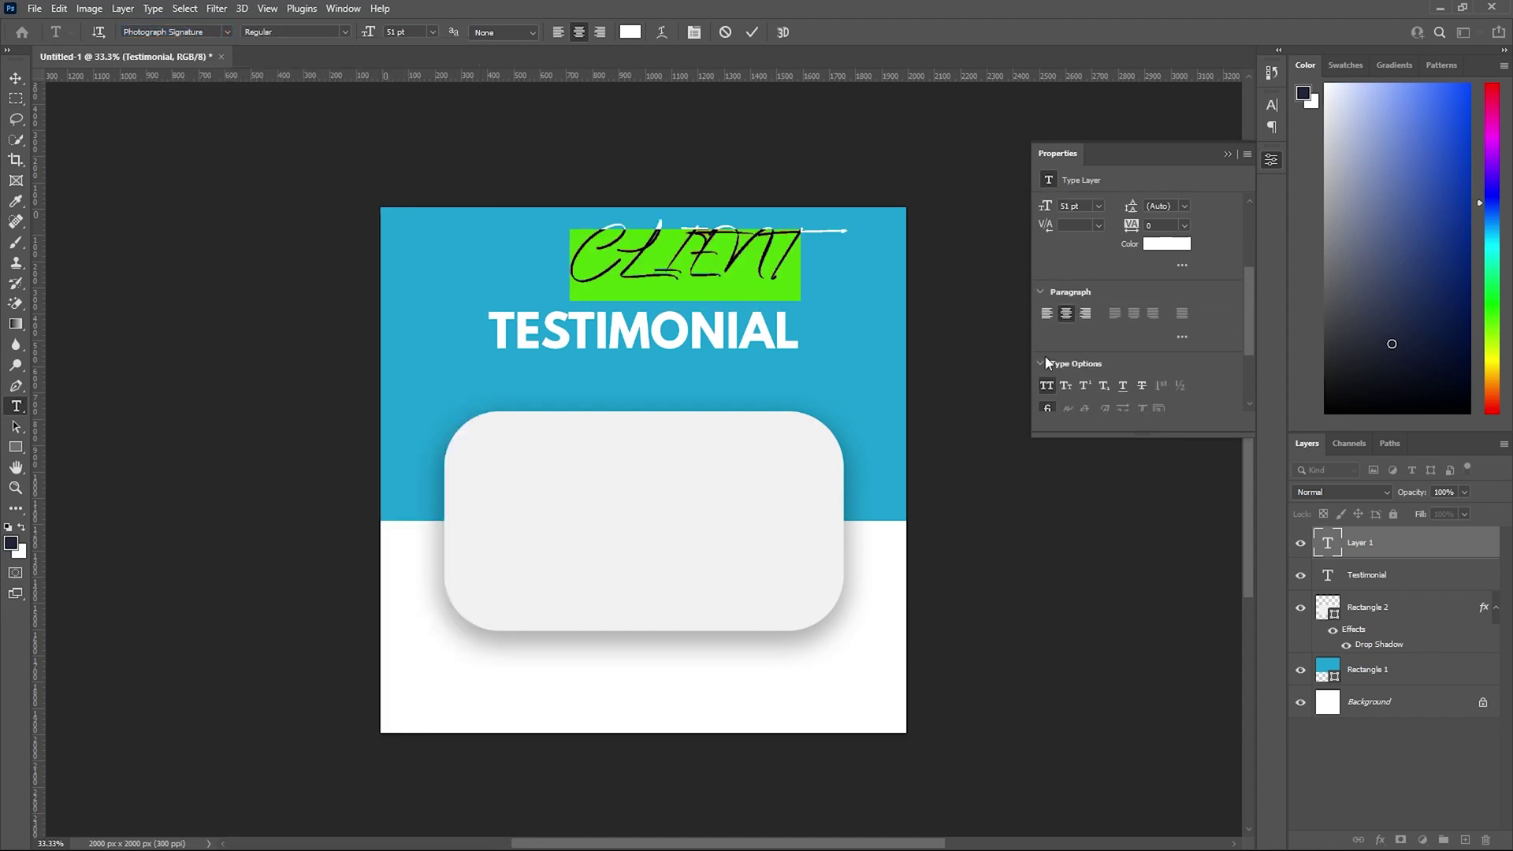
left_click(1047, 387)
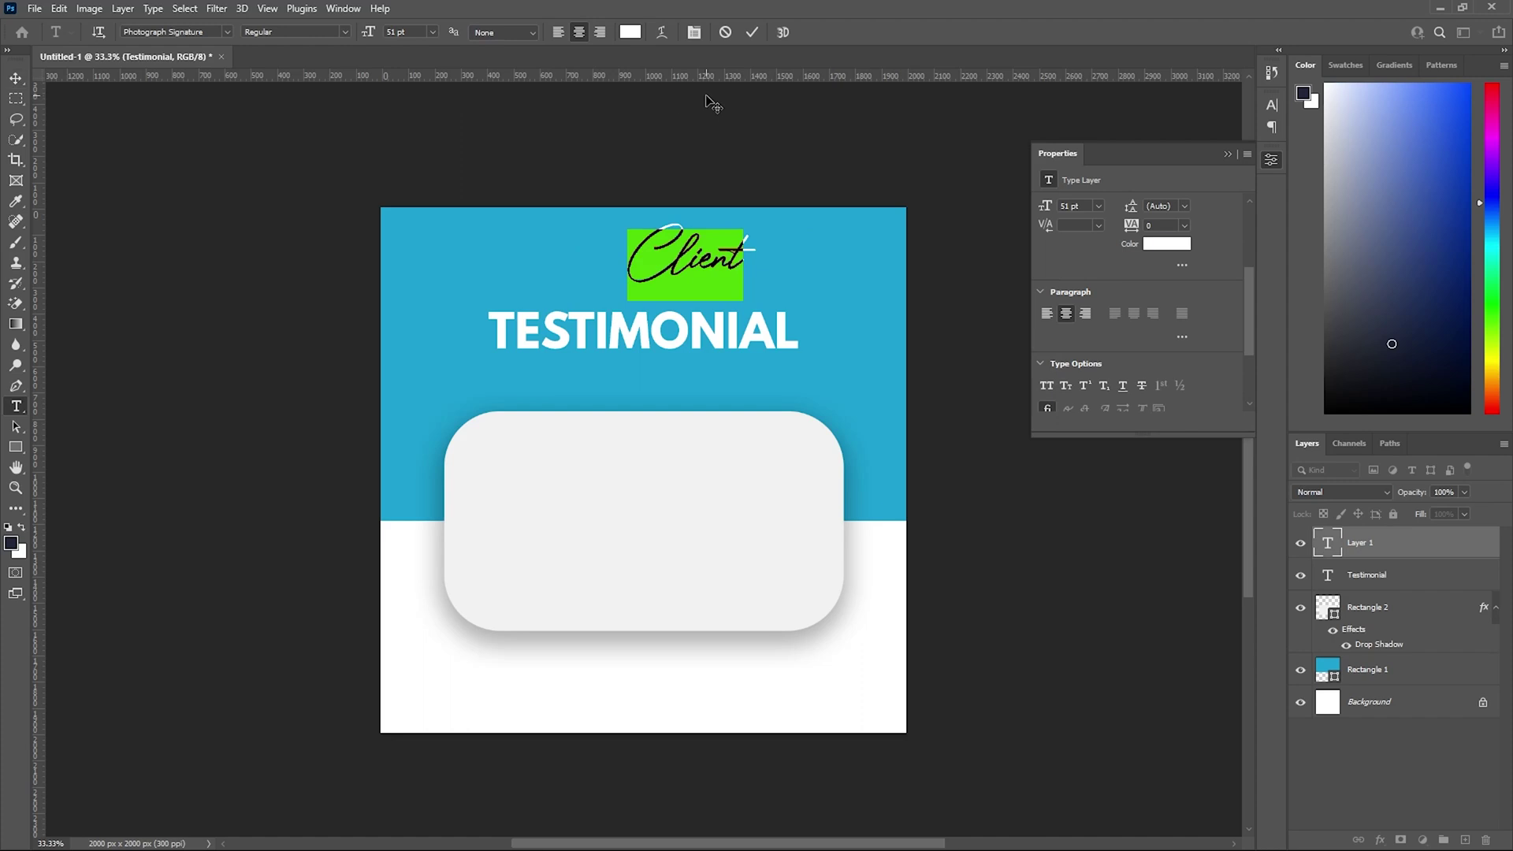
Colour 'Client' yellow #ffc000 and place it just above TESTIMONIAL.
left_click(631, 31)
left_click_drag(1209, 420, 1210, 432)
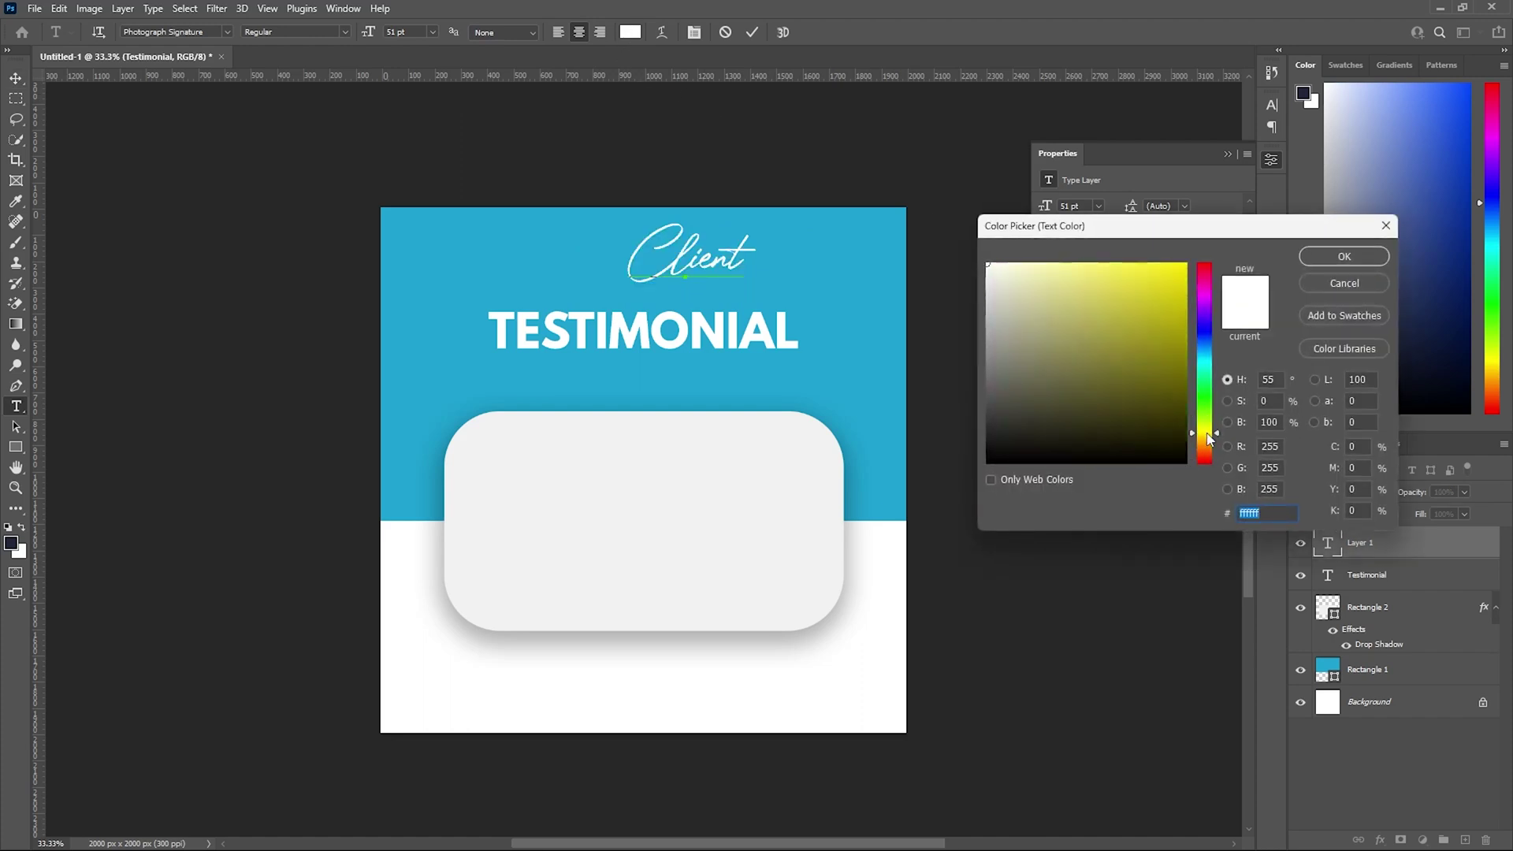
left_click(1185, 265)
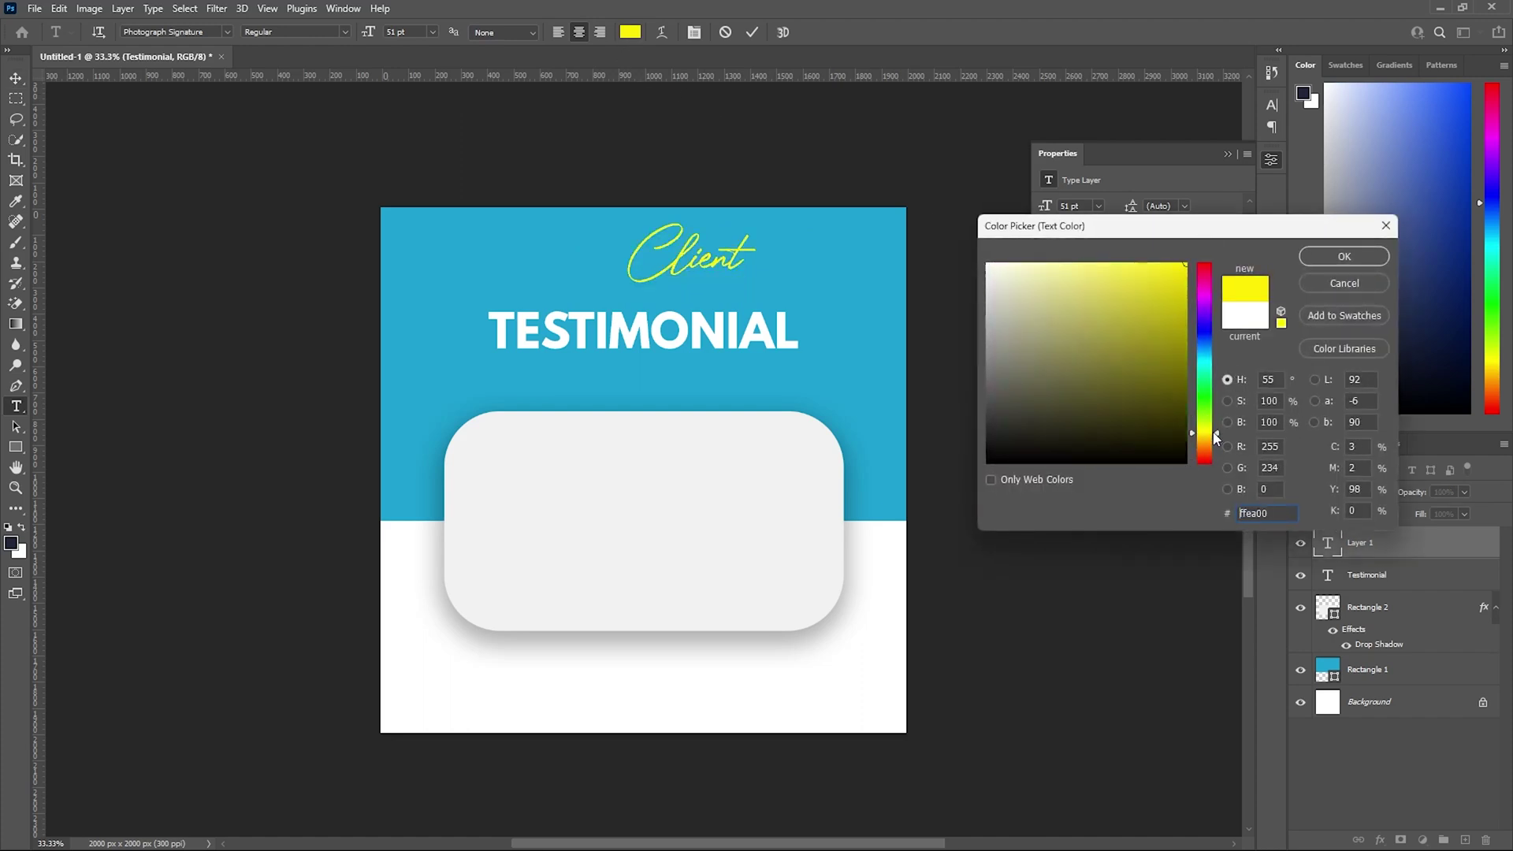
left_click_drag(1212, 433, 1214, 439)
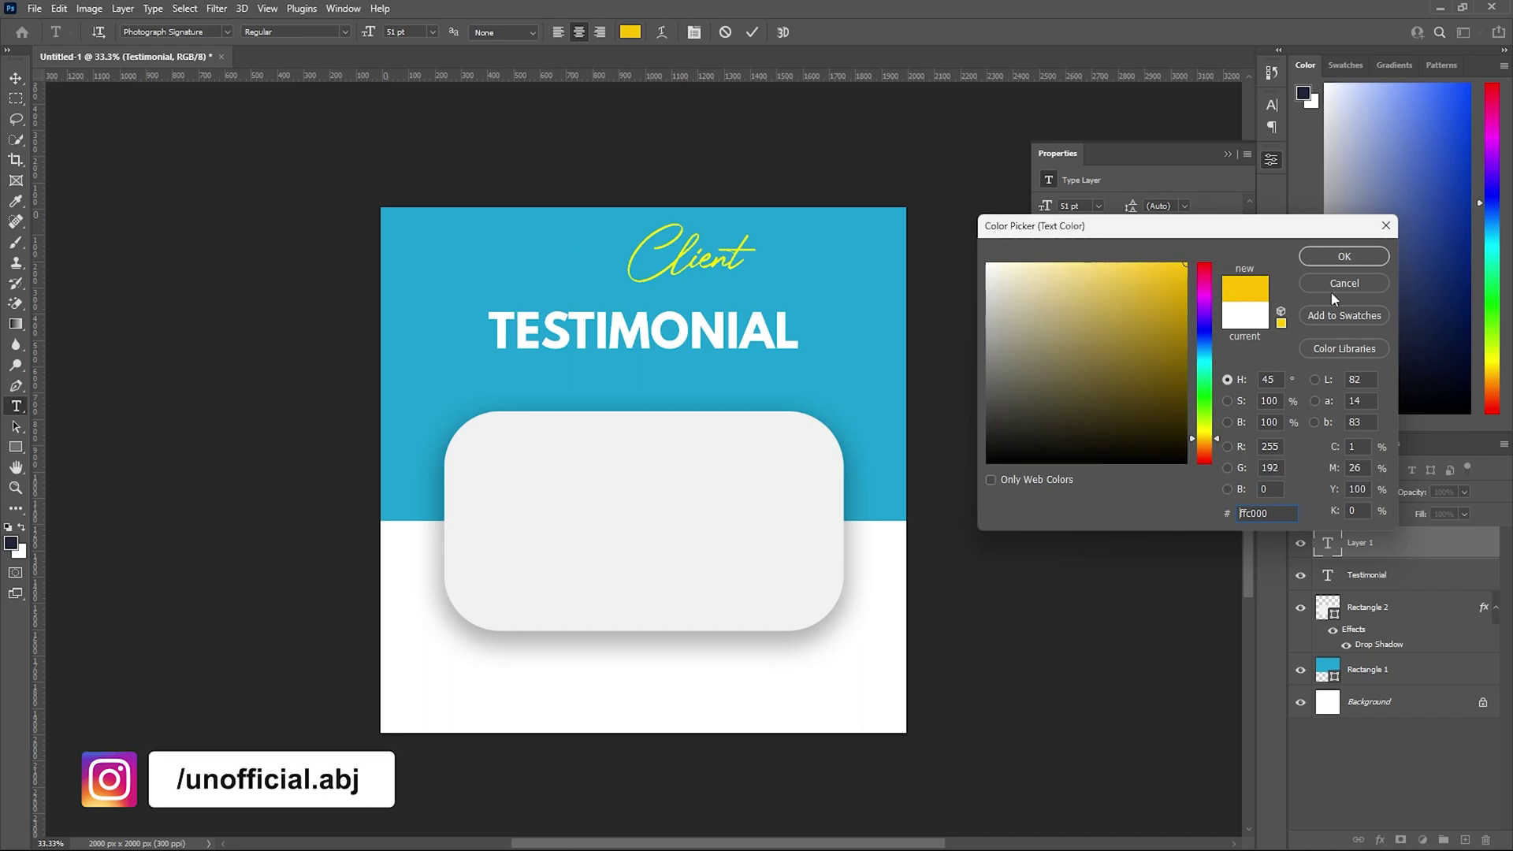
left_click(1344, 256)
left_click(16, 78)
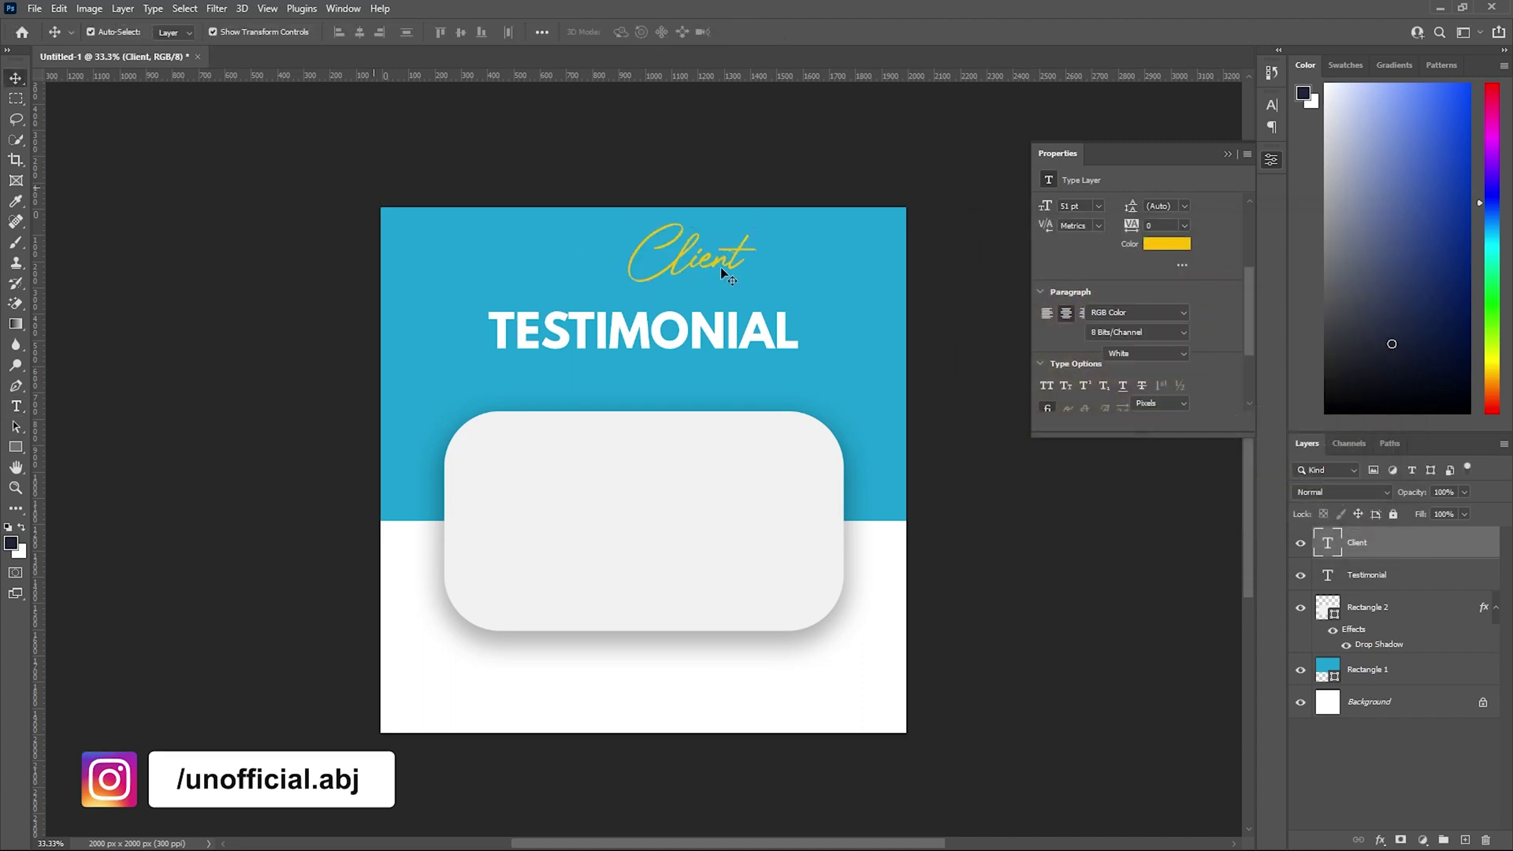
left_click_drag(680, 252, 633, 282)
Draw a dark circle on the card with a white outline stroke.
left_click(962, 383)
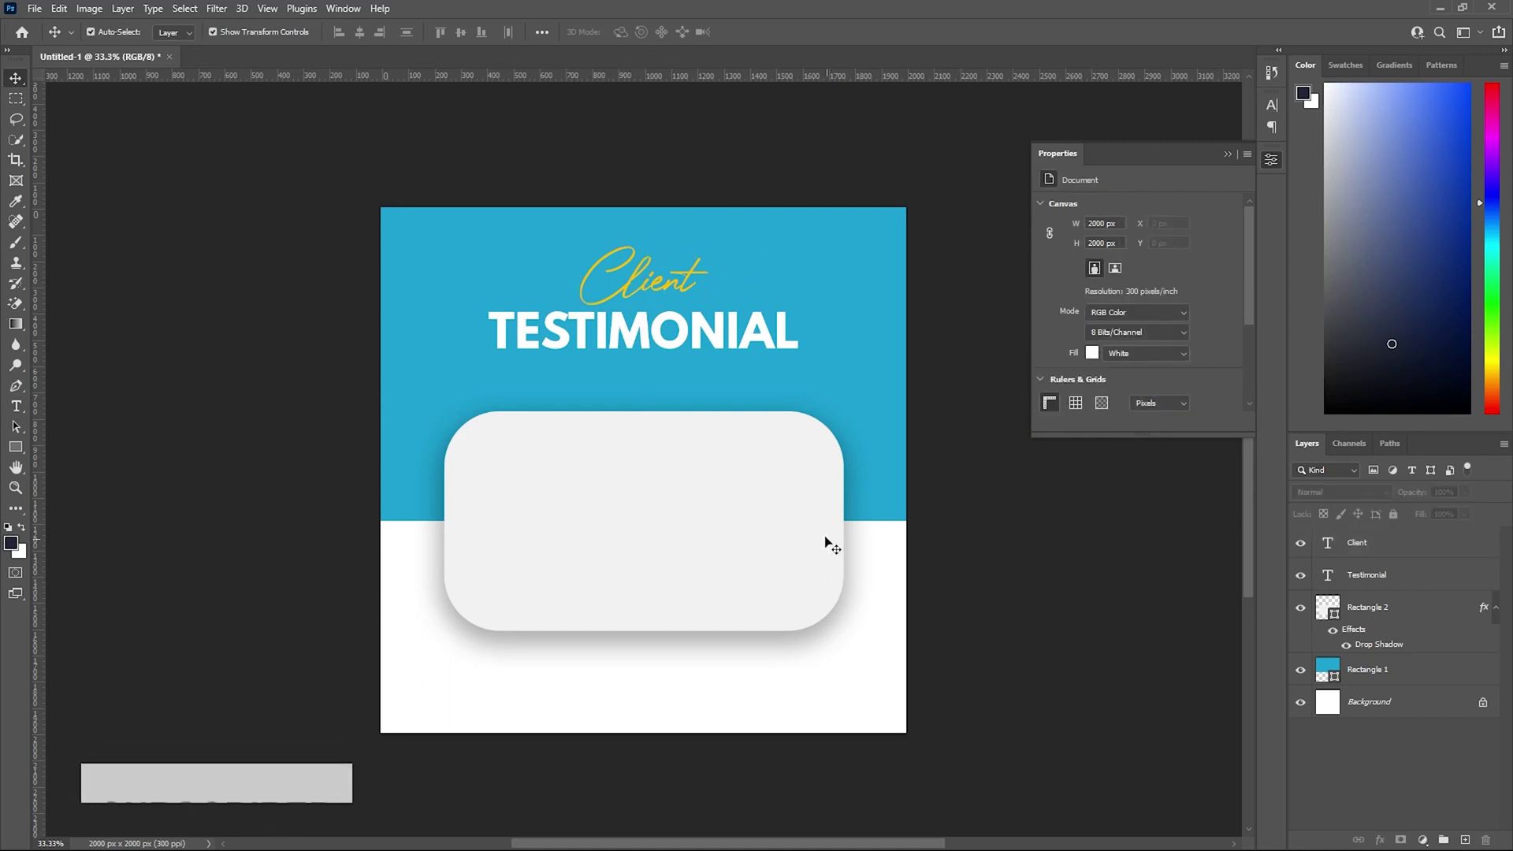
right_click(16, 447)
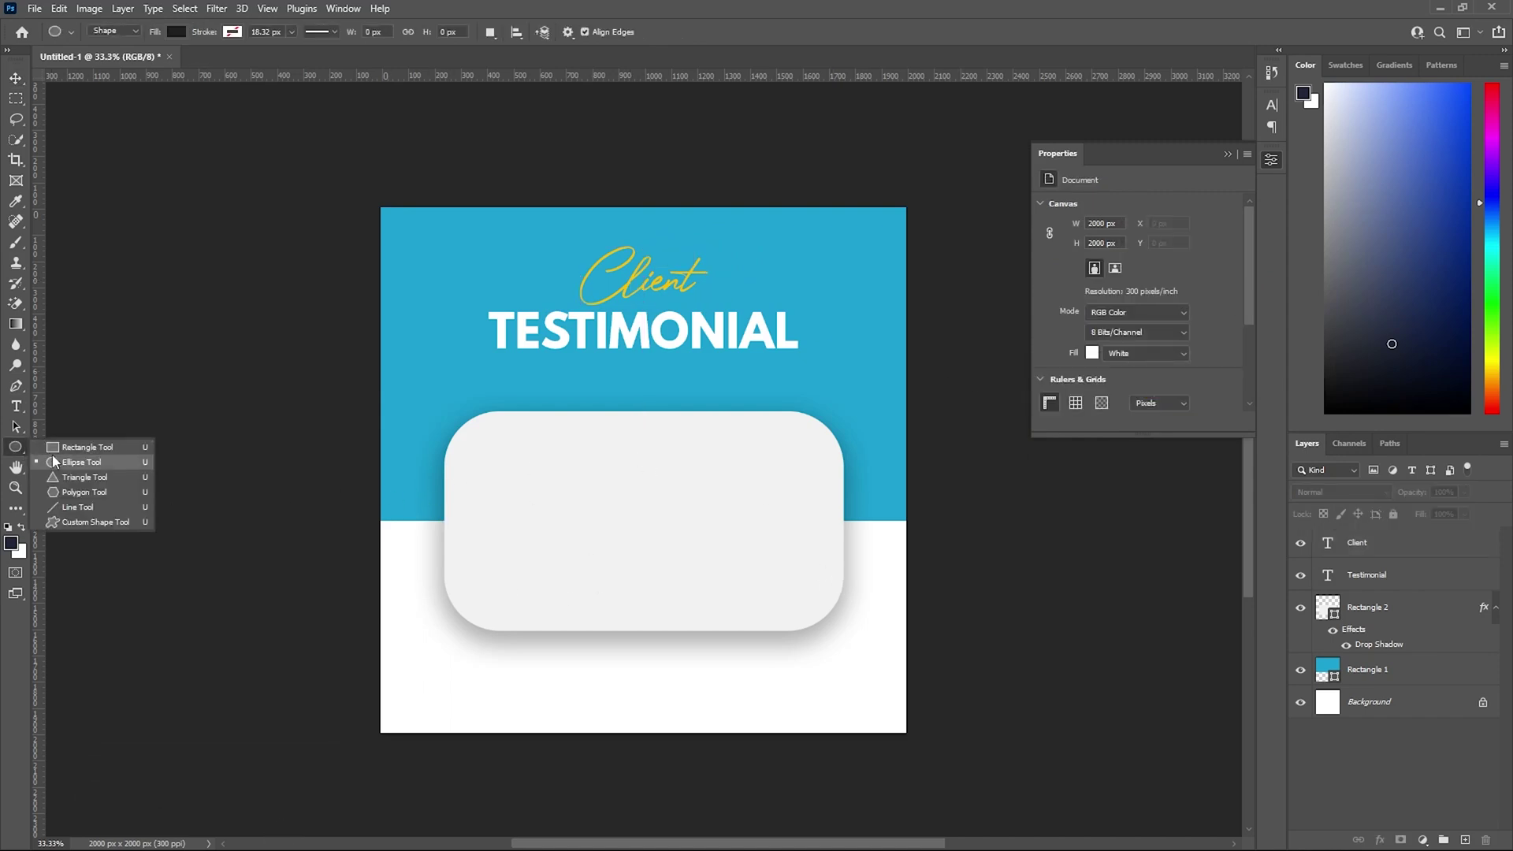
left_click(56, 461)
left_click_drag(601, 403, 729, 575)
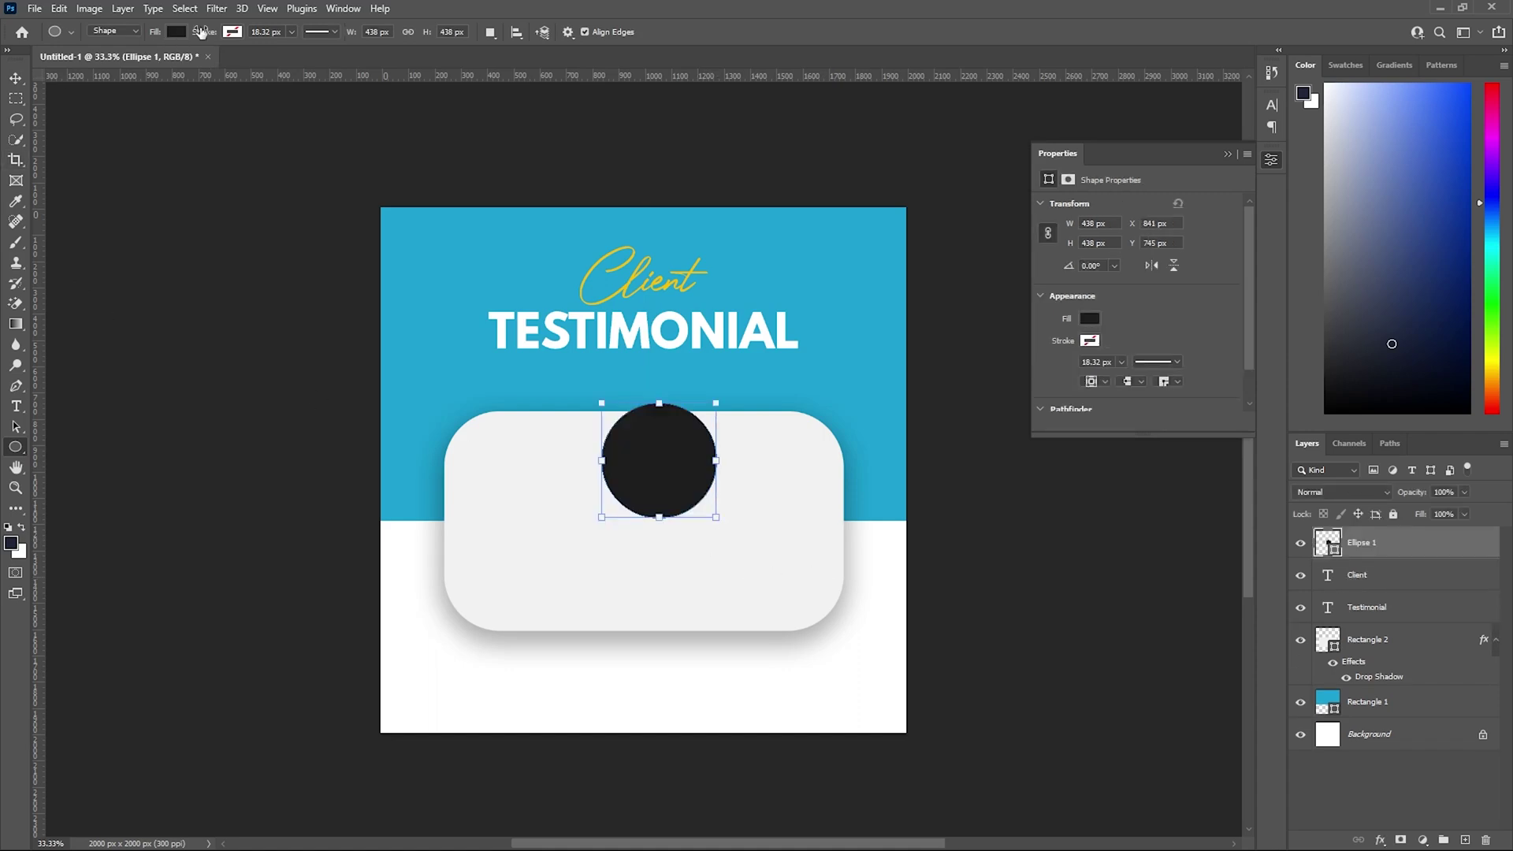
left_click(233, 33)
left_click(149, 115)
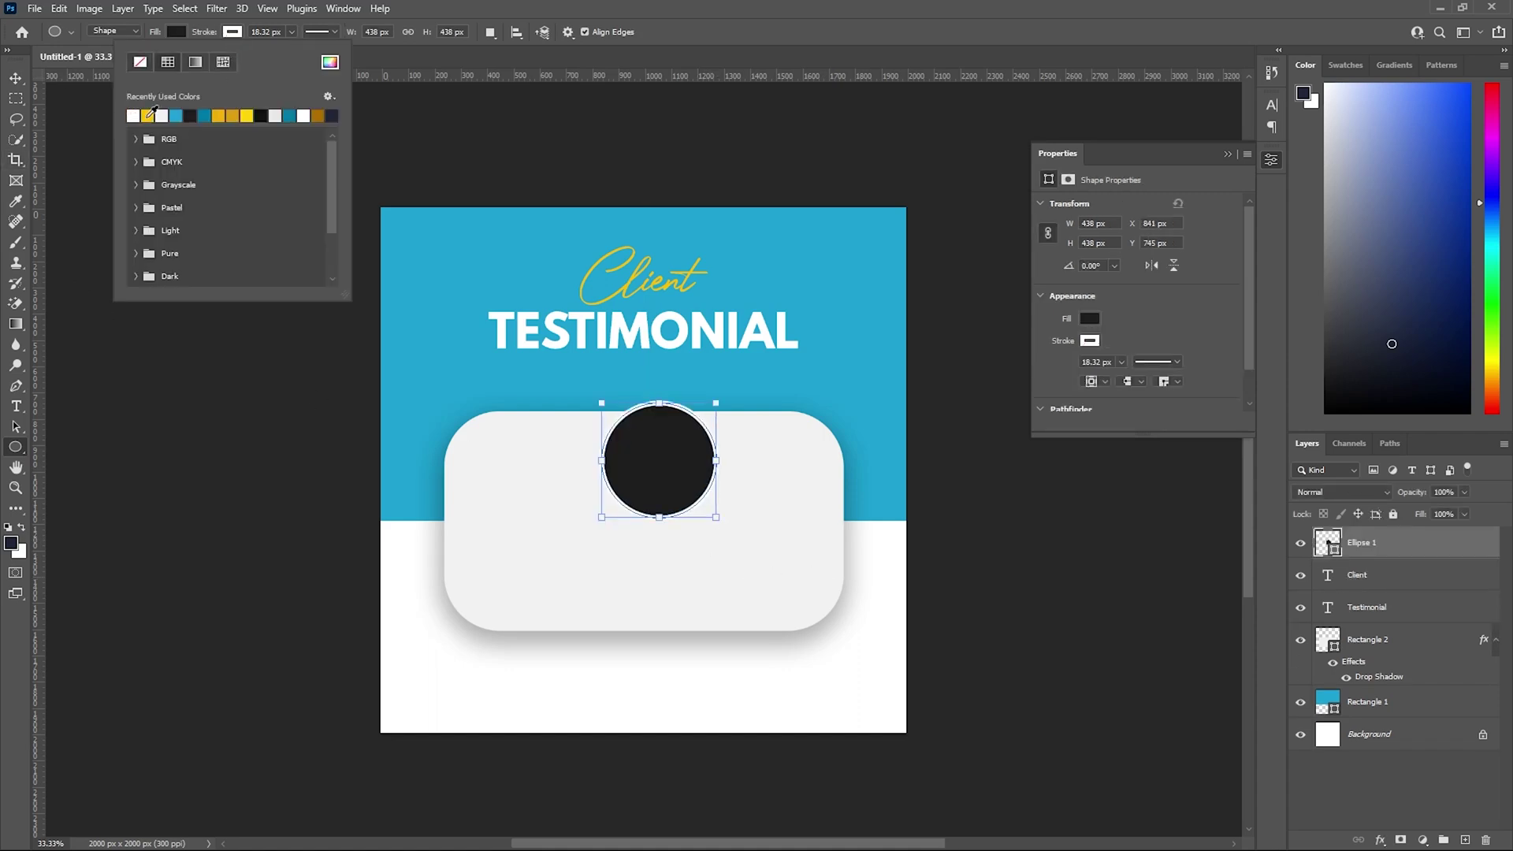
Move the circle up to straddle the card's top edge and start File > Place Embedded.
key("v")
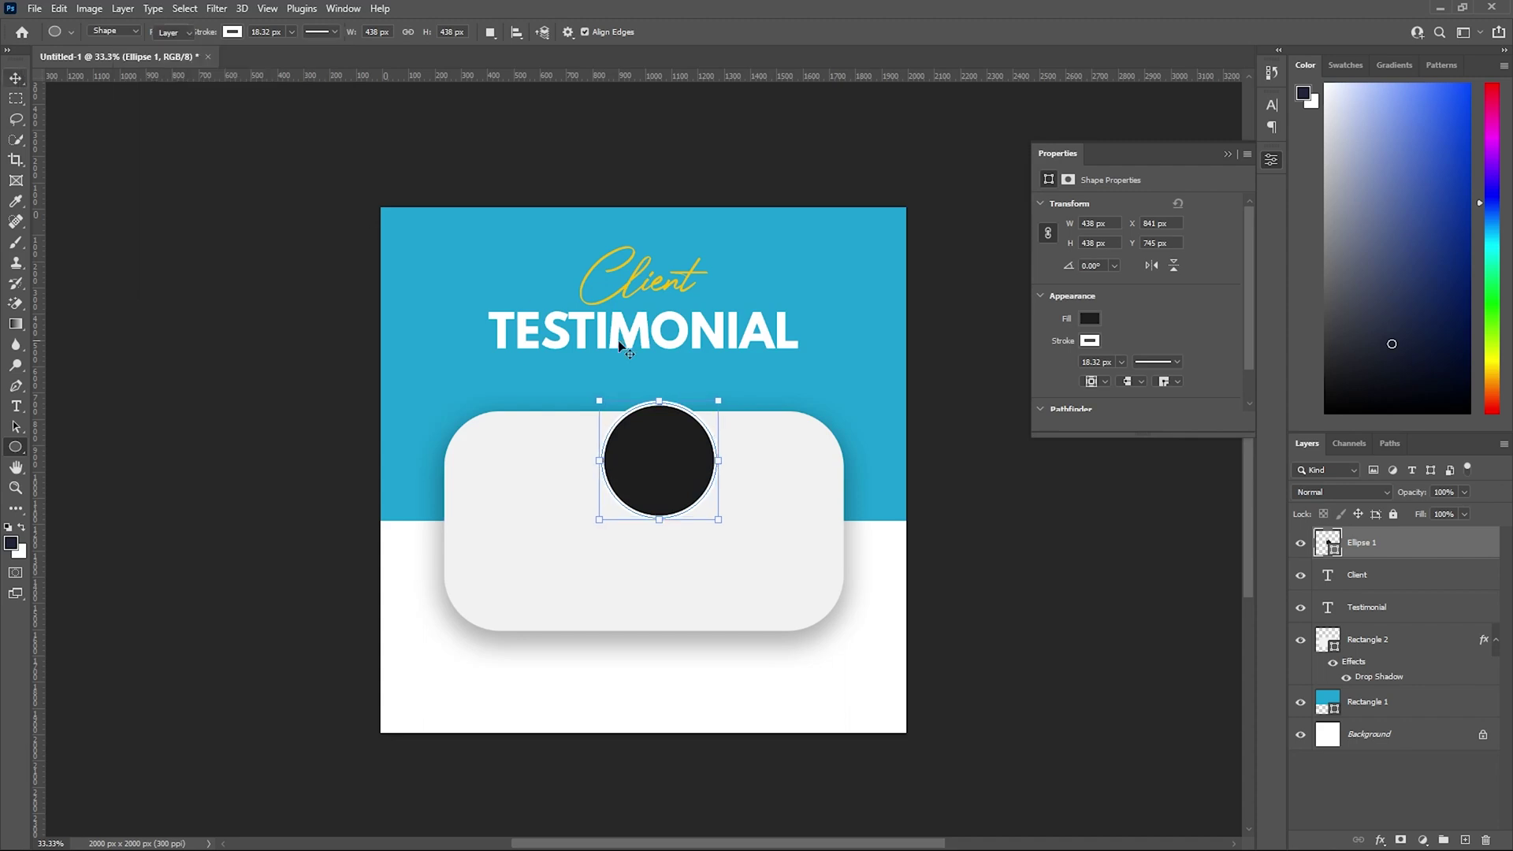
left_click_drag(676, 441, 659, 408)
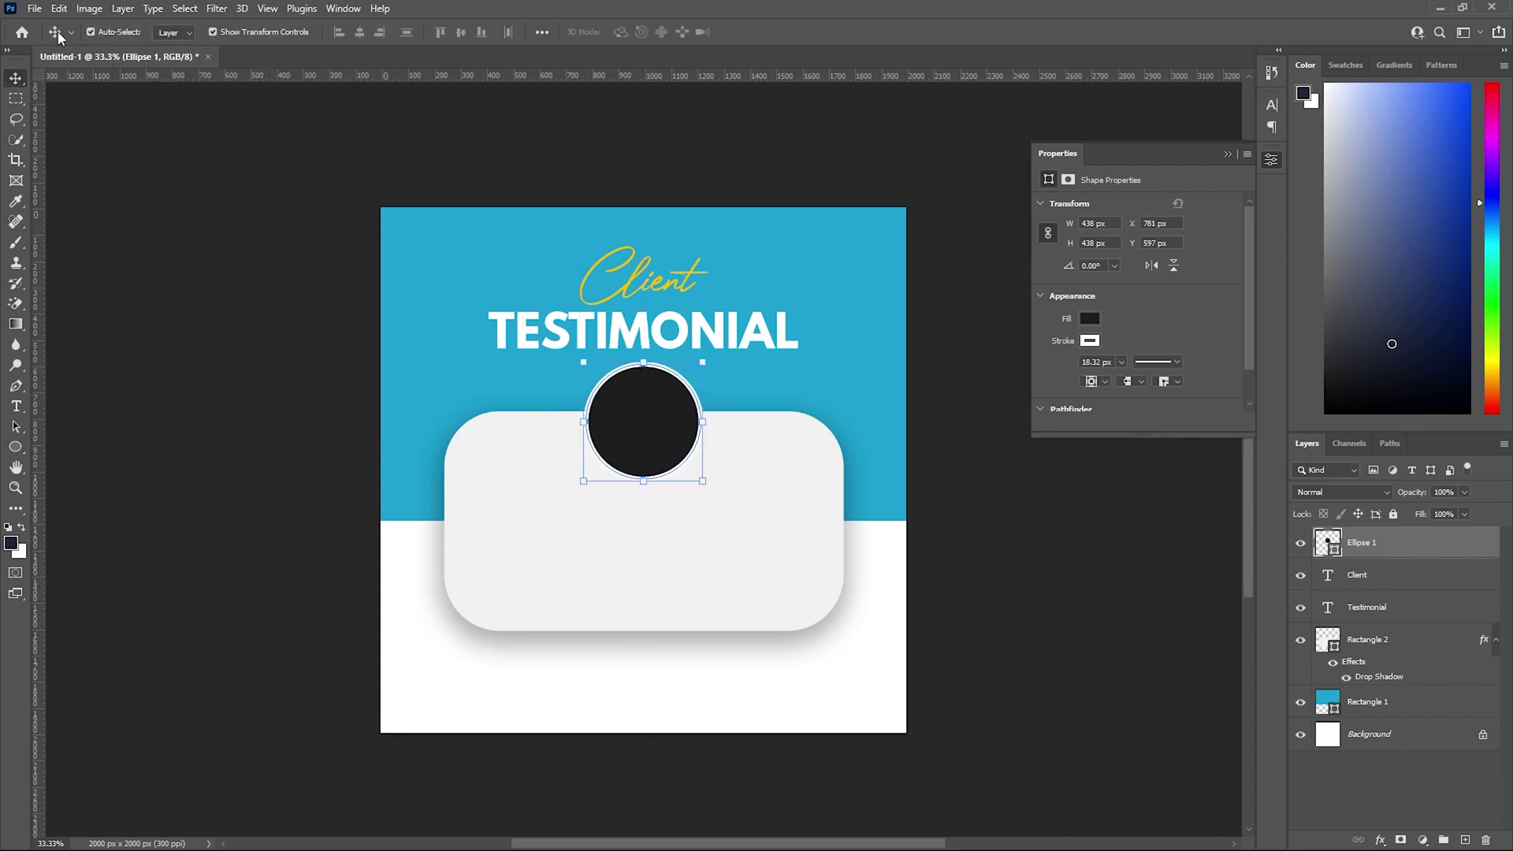
left_click(35, 8)
left_click(93, 350)
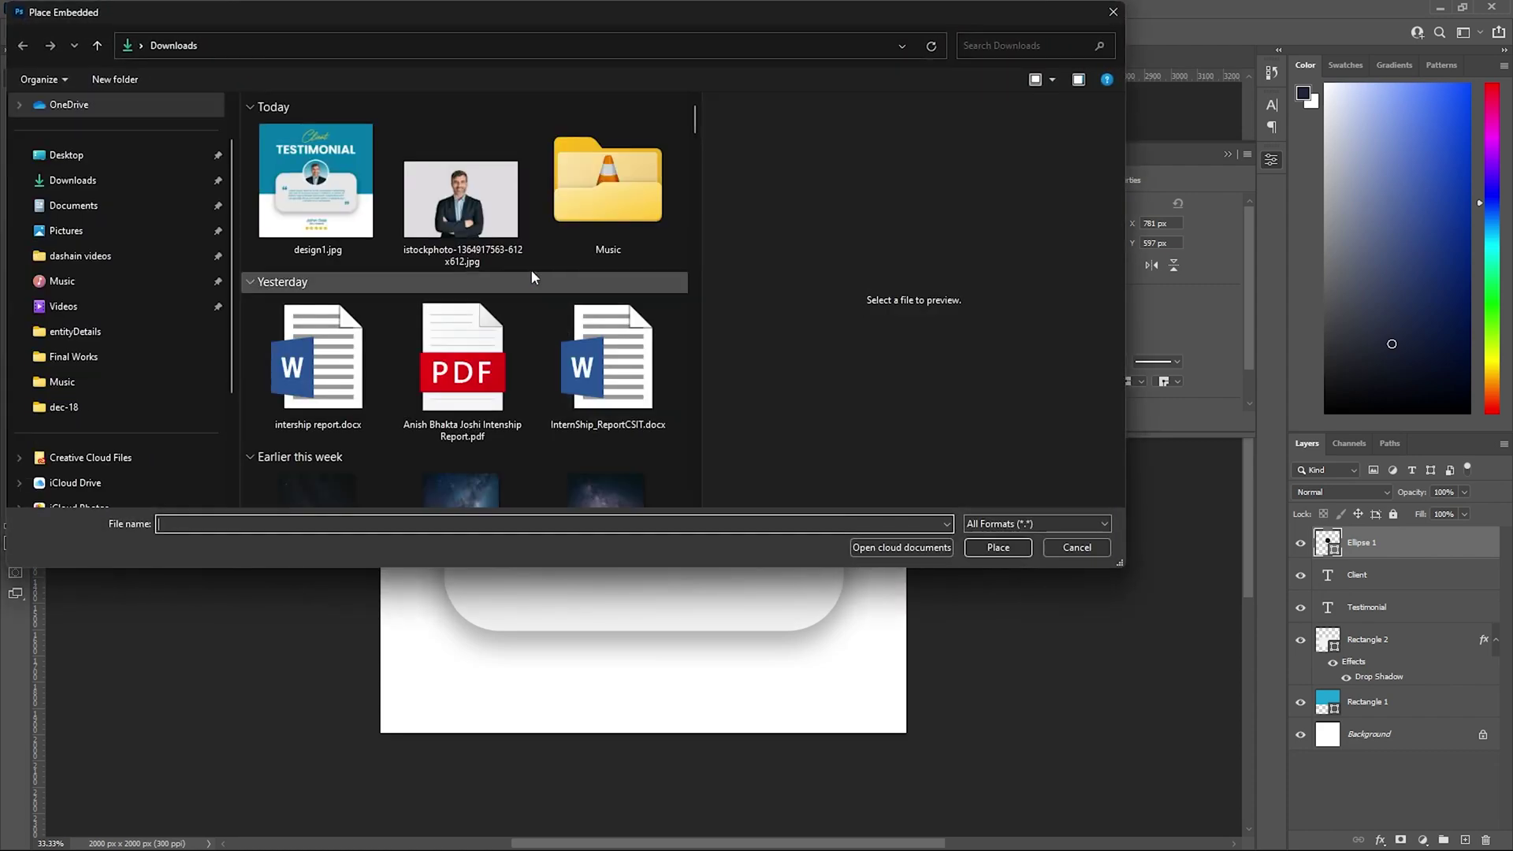
Place the istockphoto headshot and mask out its background with Select Subject.
double_click(422, 205)
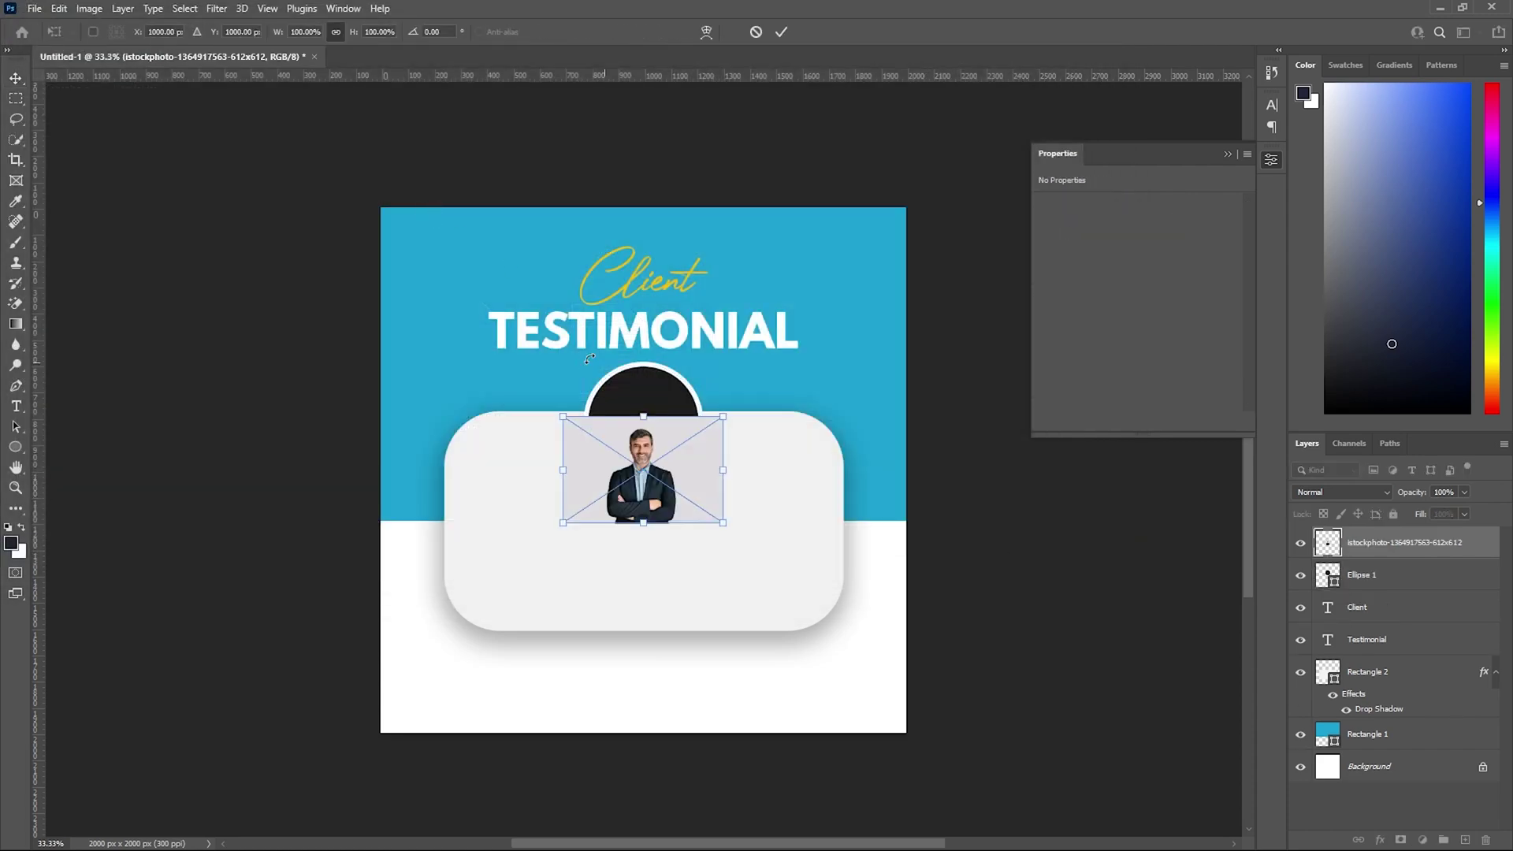
left_click(13, 140)
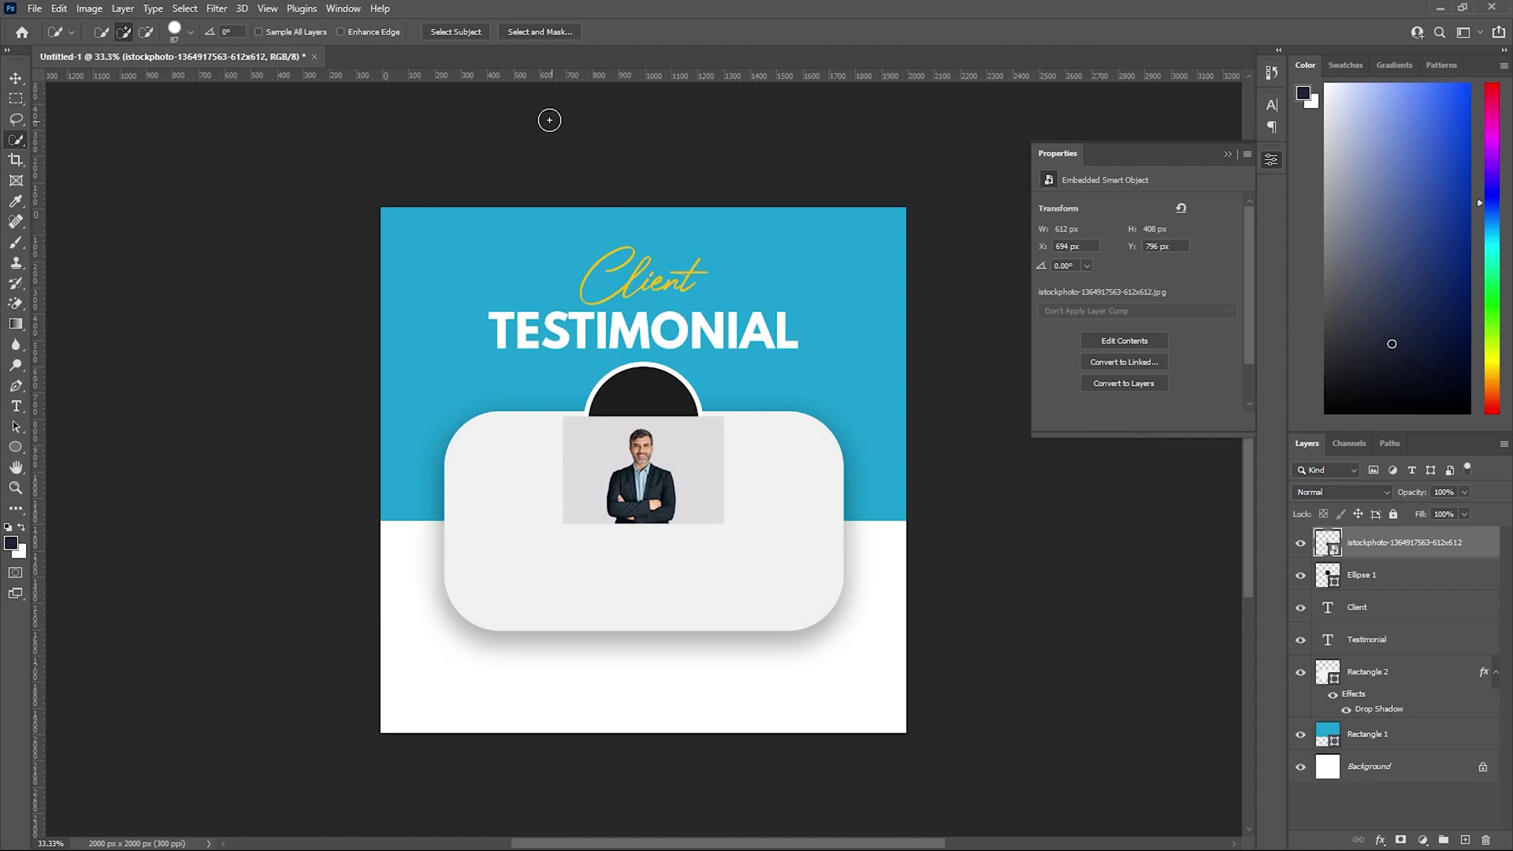
left_click(464, 32)
left_click(1400, 840)
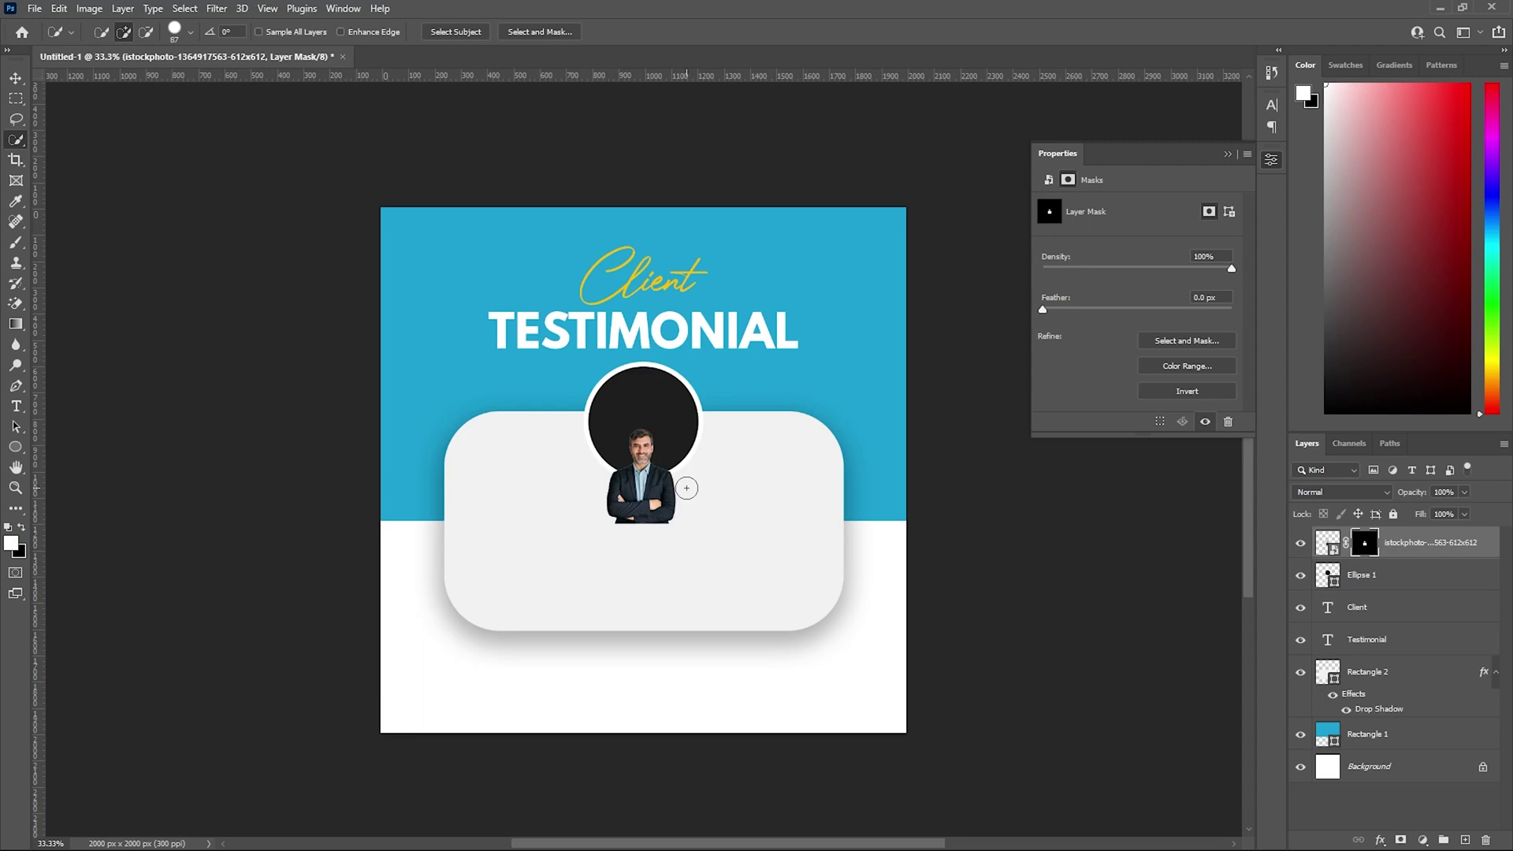
Clip the headshot to the Ellipse 1 circle and move it up to fill it.
key("v")
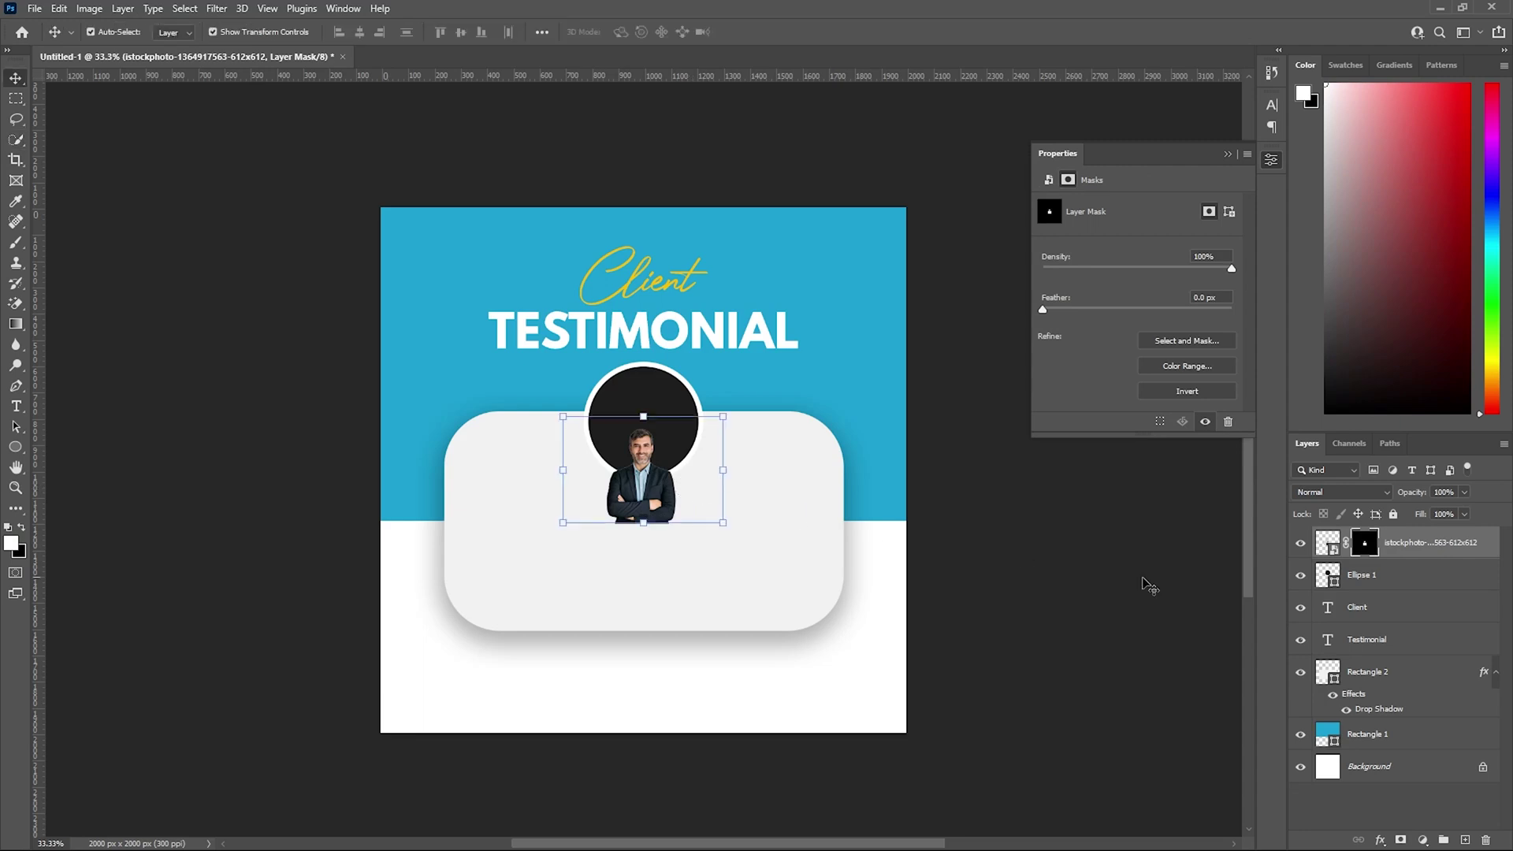
left_click(1407, 555, "alt")
left_click_drag(651, 454, 654, 421)
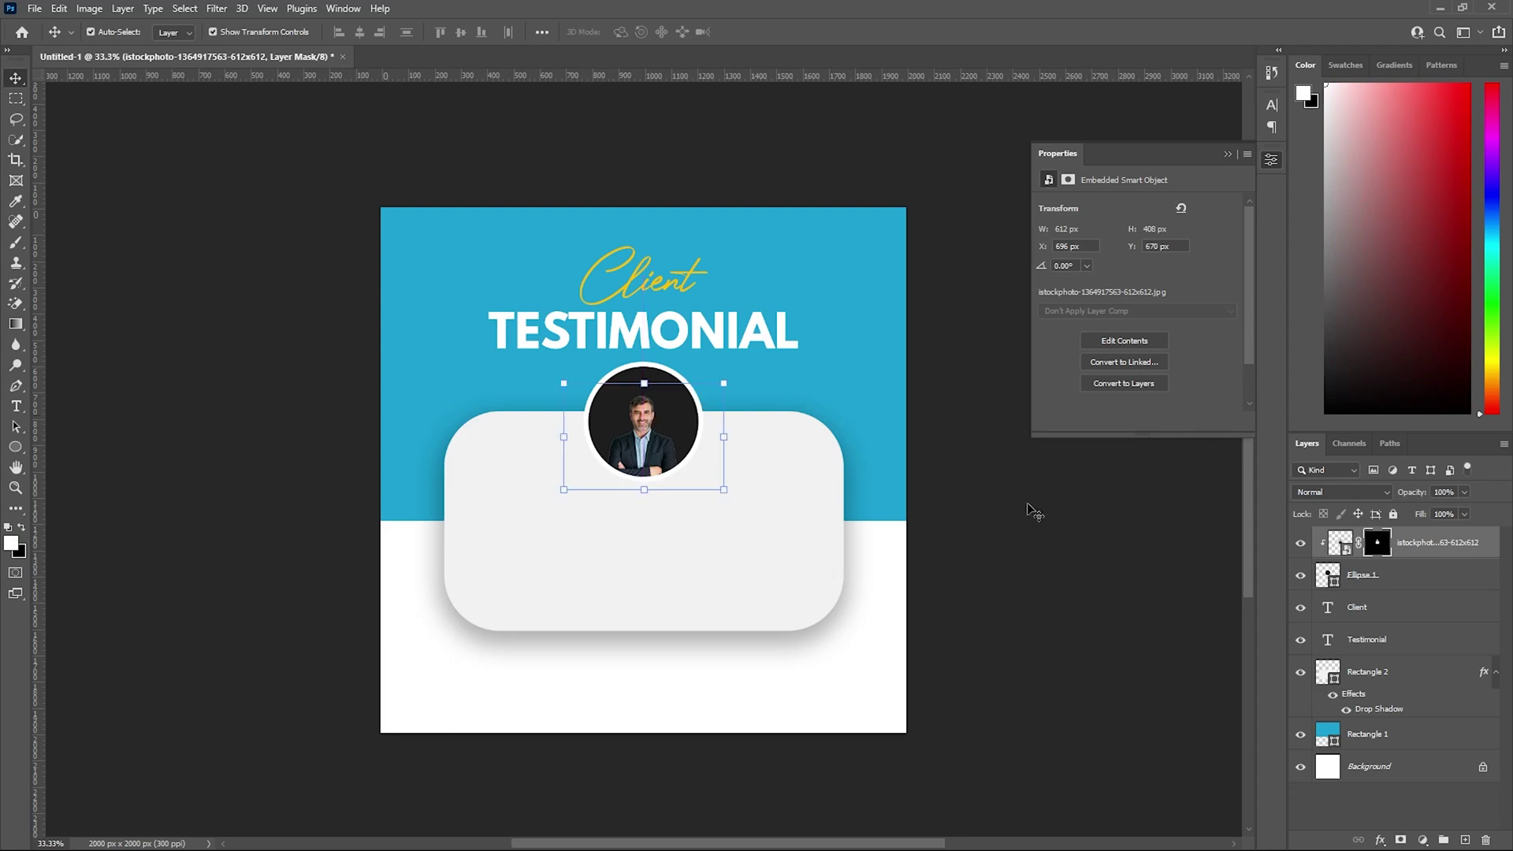
left_click(1407, 584)
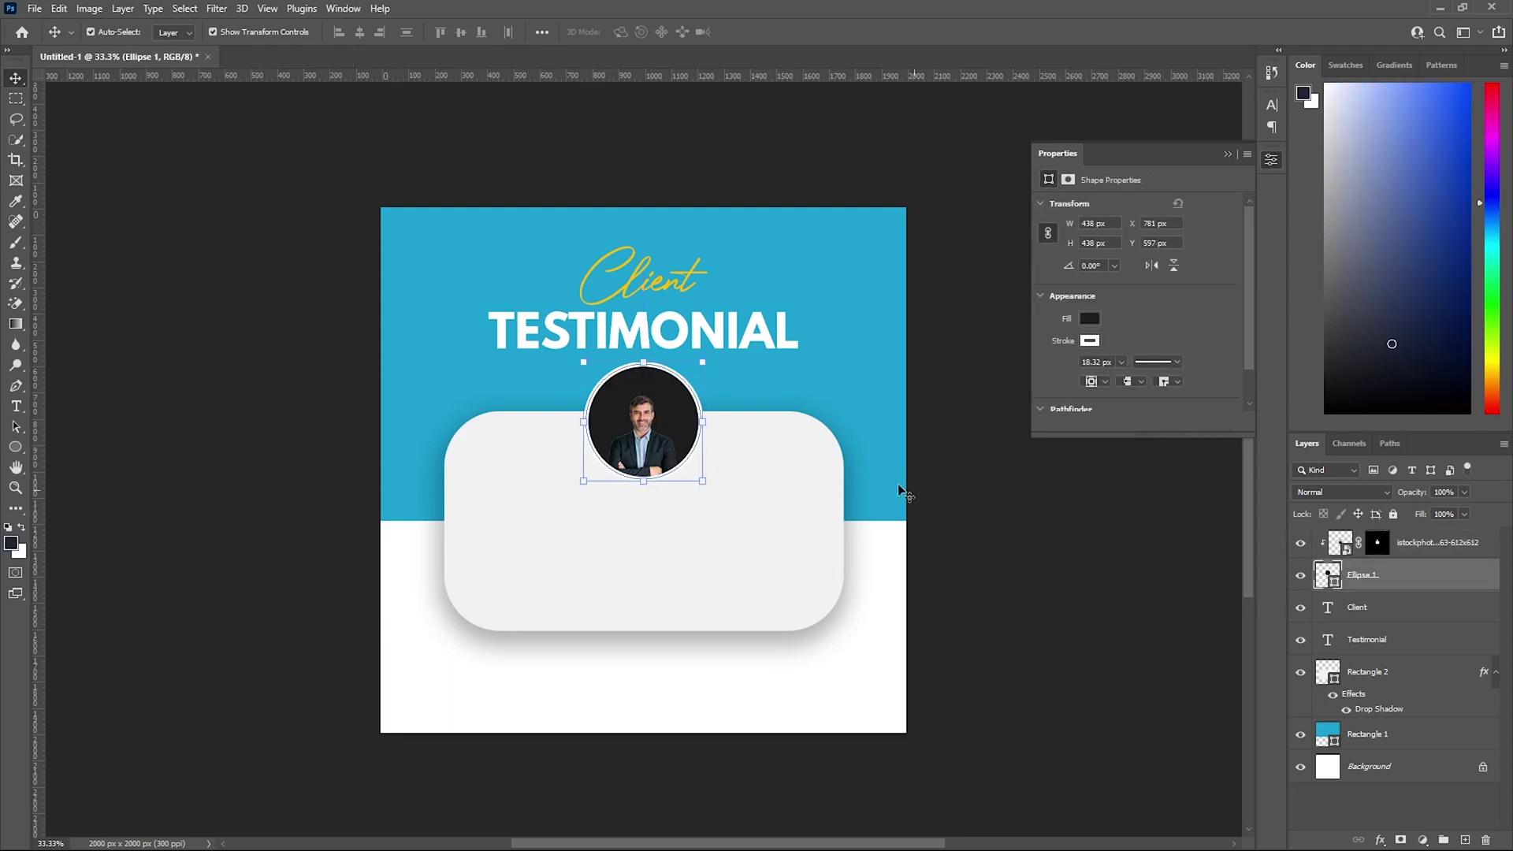
left_click(15, 447)
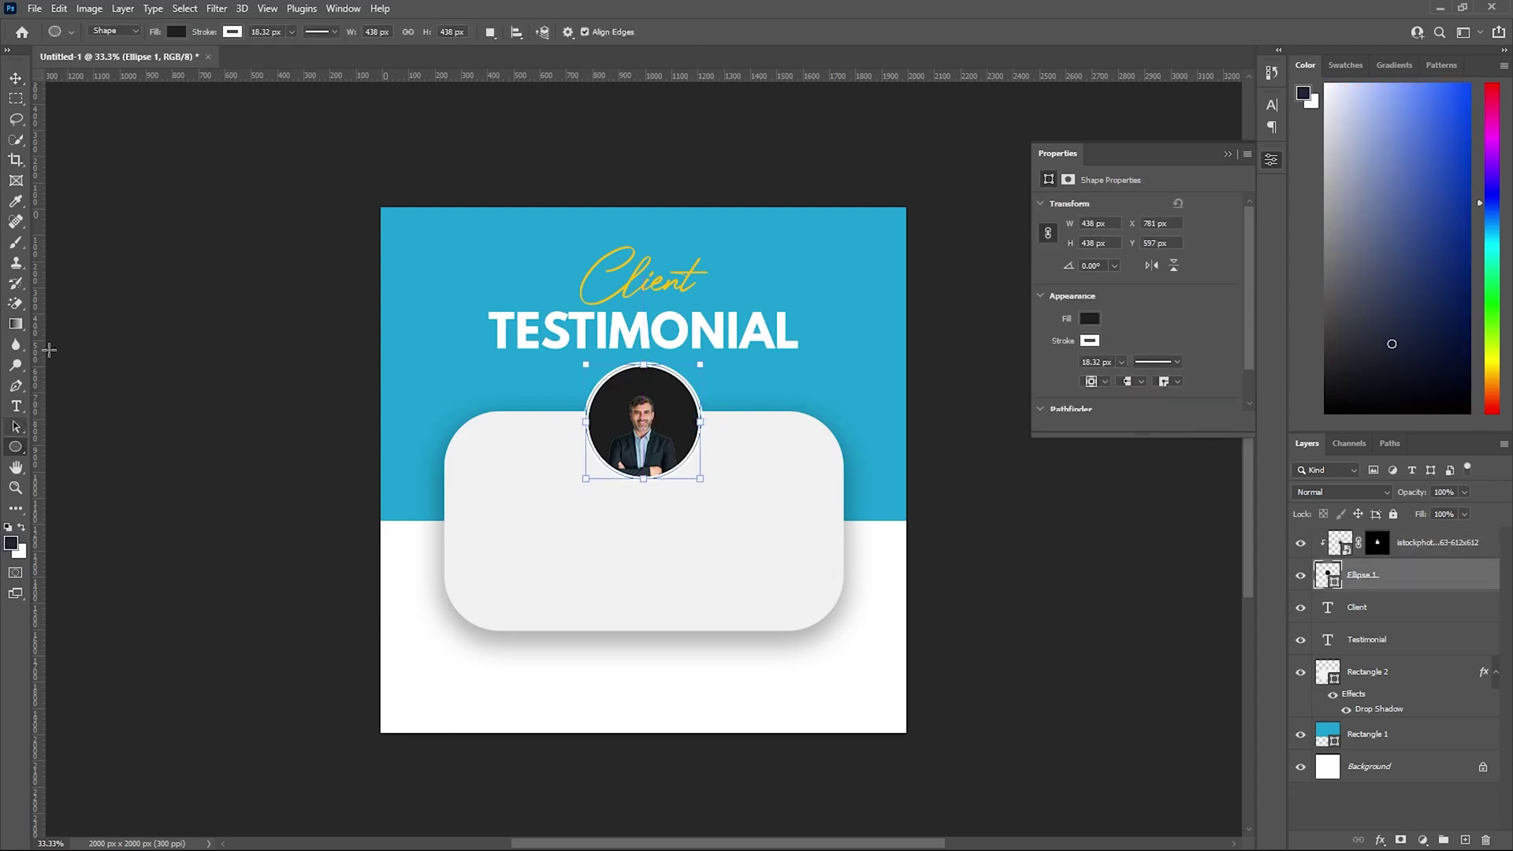
Give the circle a banner-blue-to-white gradient fill at a 270° angle.
left_click(177, 32)
left_click(138, 62)
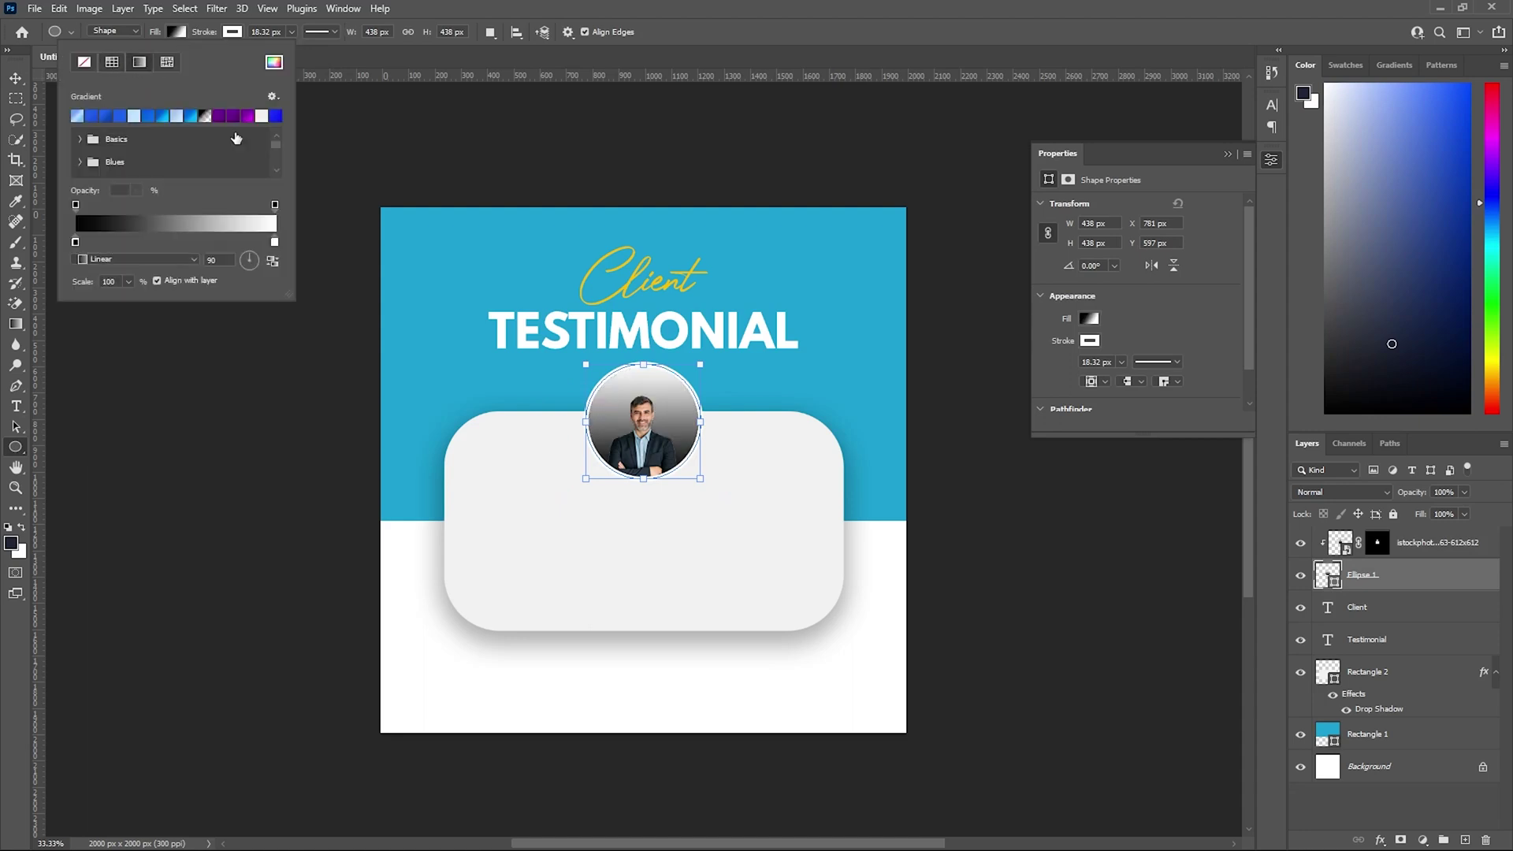
double_click(76, 242)
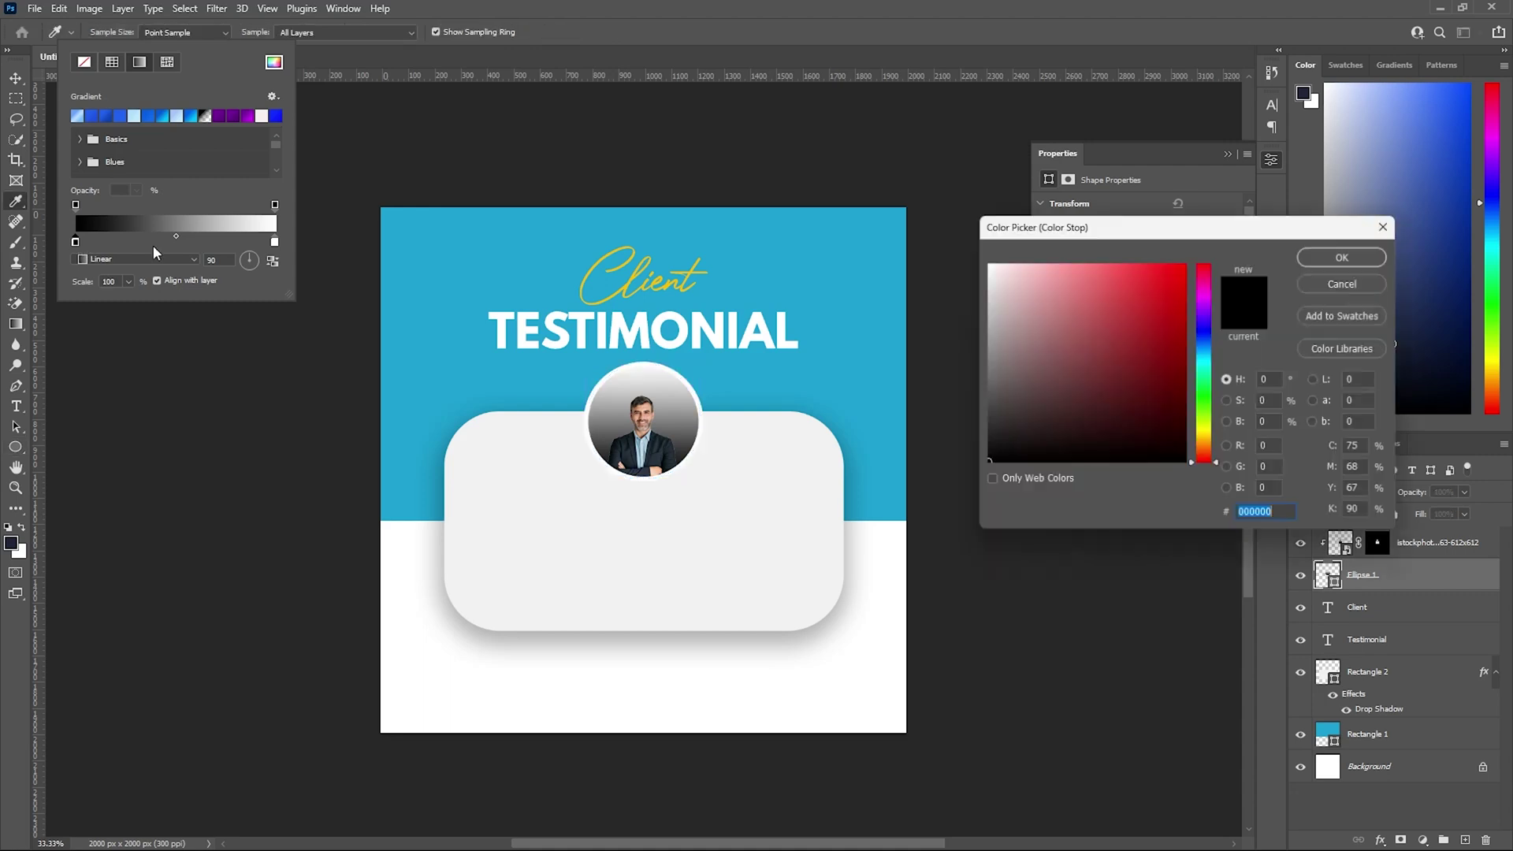
left_click(438, 245)
left_click(1337, 259)
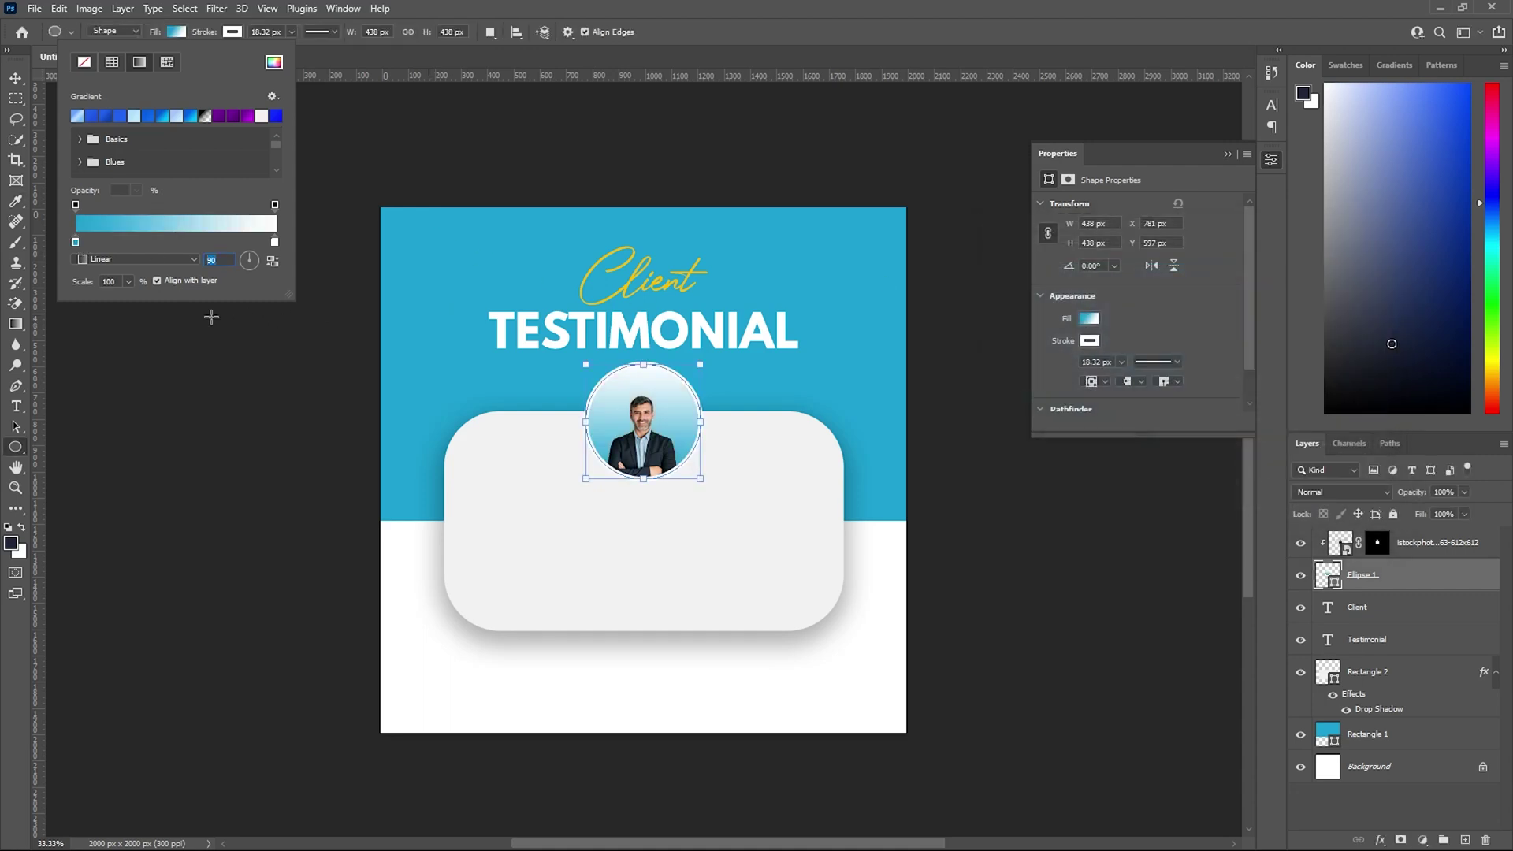
type("270")
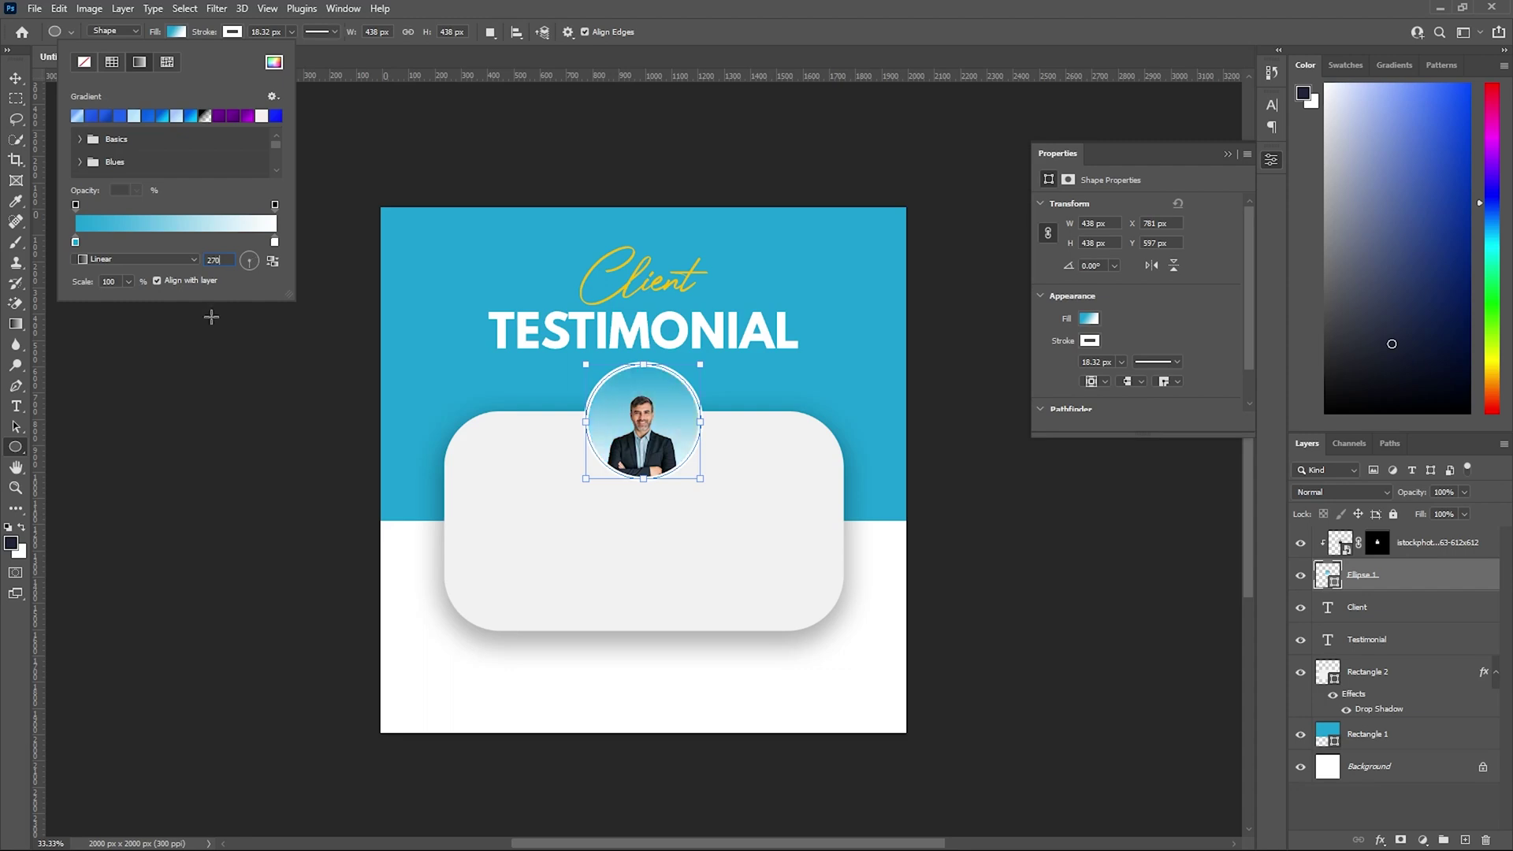
key("Return")
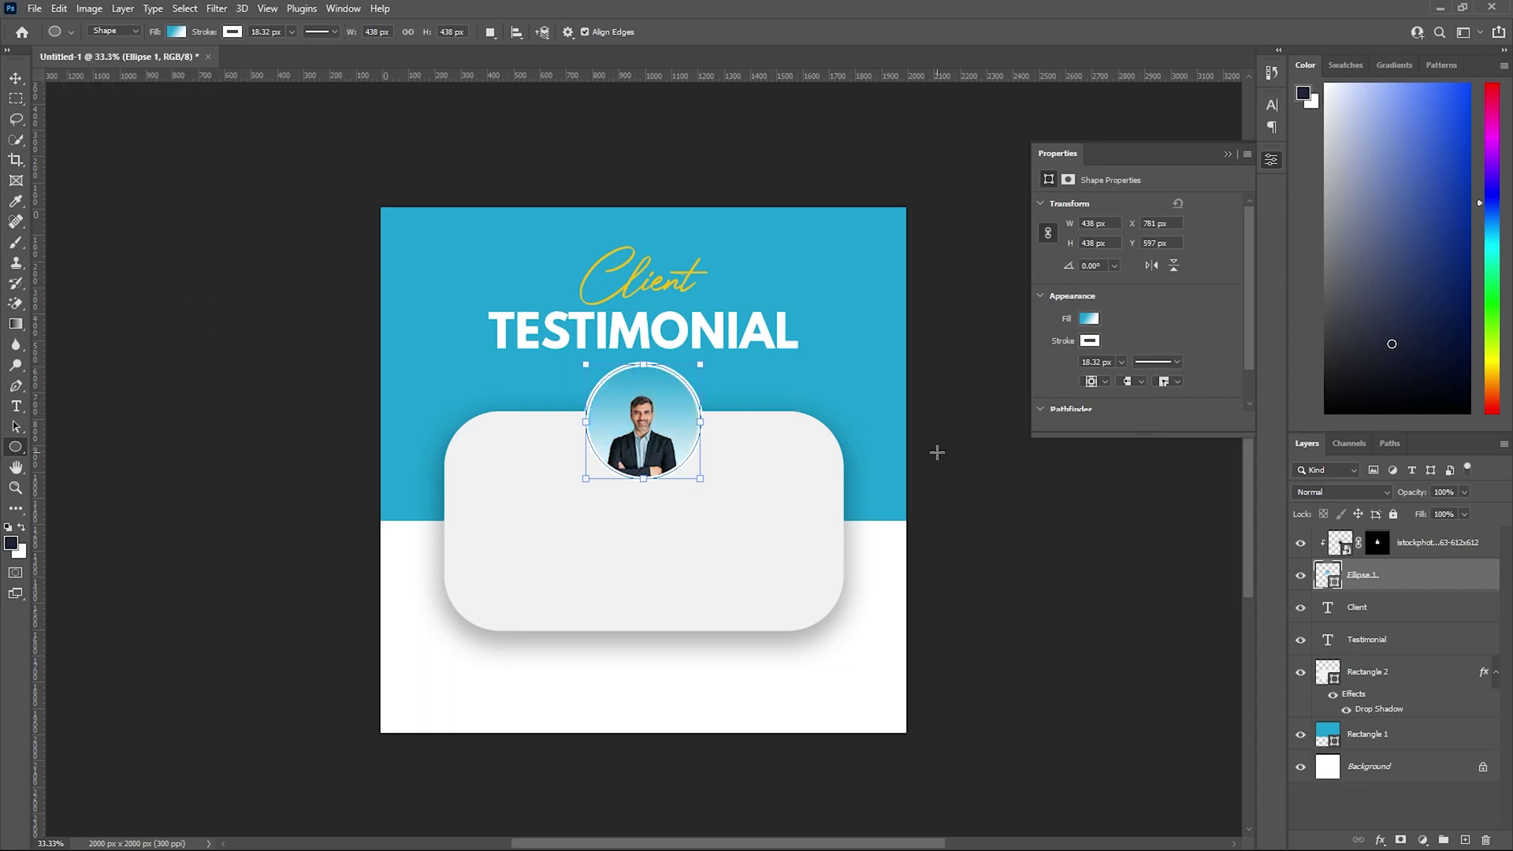
Enlarge the headshot photo to about 138% inside the circle.
key("alt+bracketright")
key("ctrl+t")
left_click_drag(725, 425, 761, 428)
left_click_drag(645, 423, 644, 425)
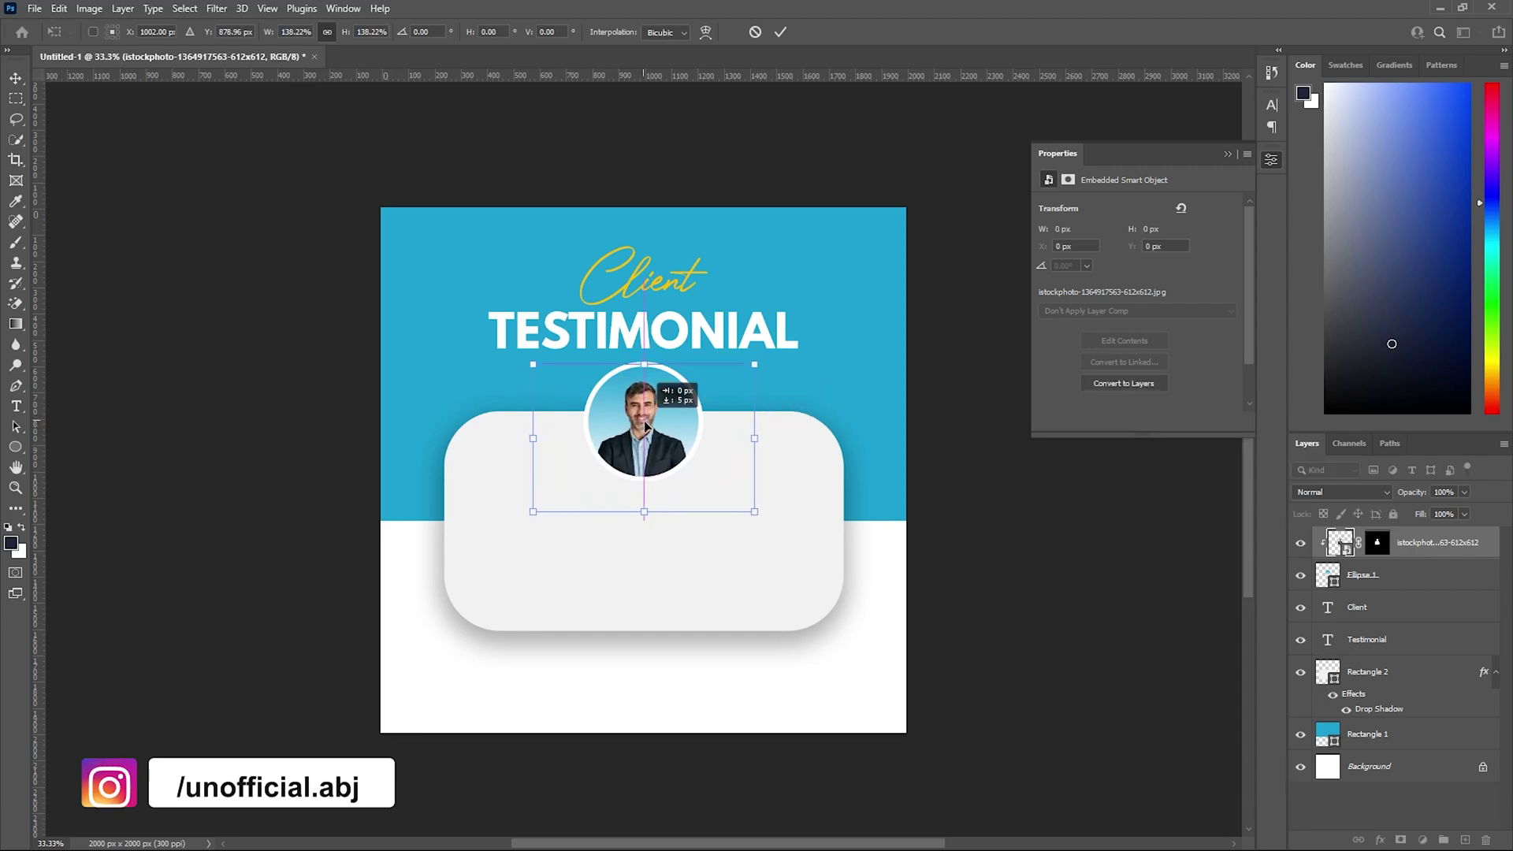
key("Return")
Draw a paragraph text box on the card for the quote in black #000000.
left_click(1022, 529)
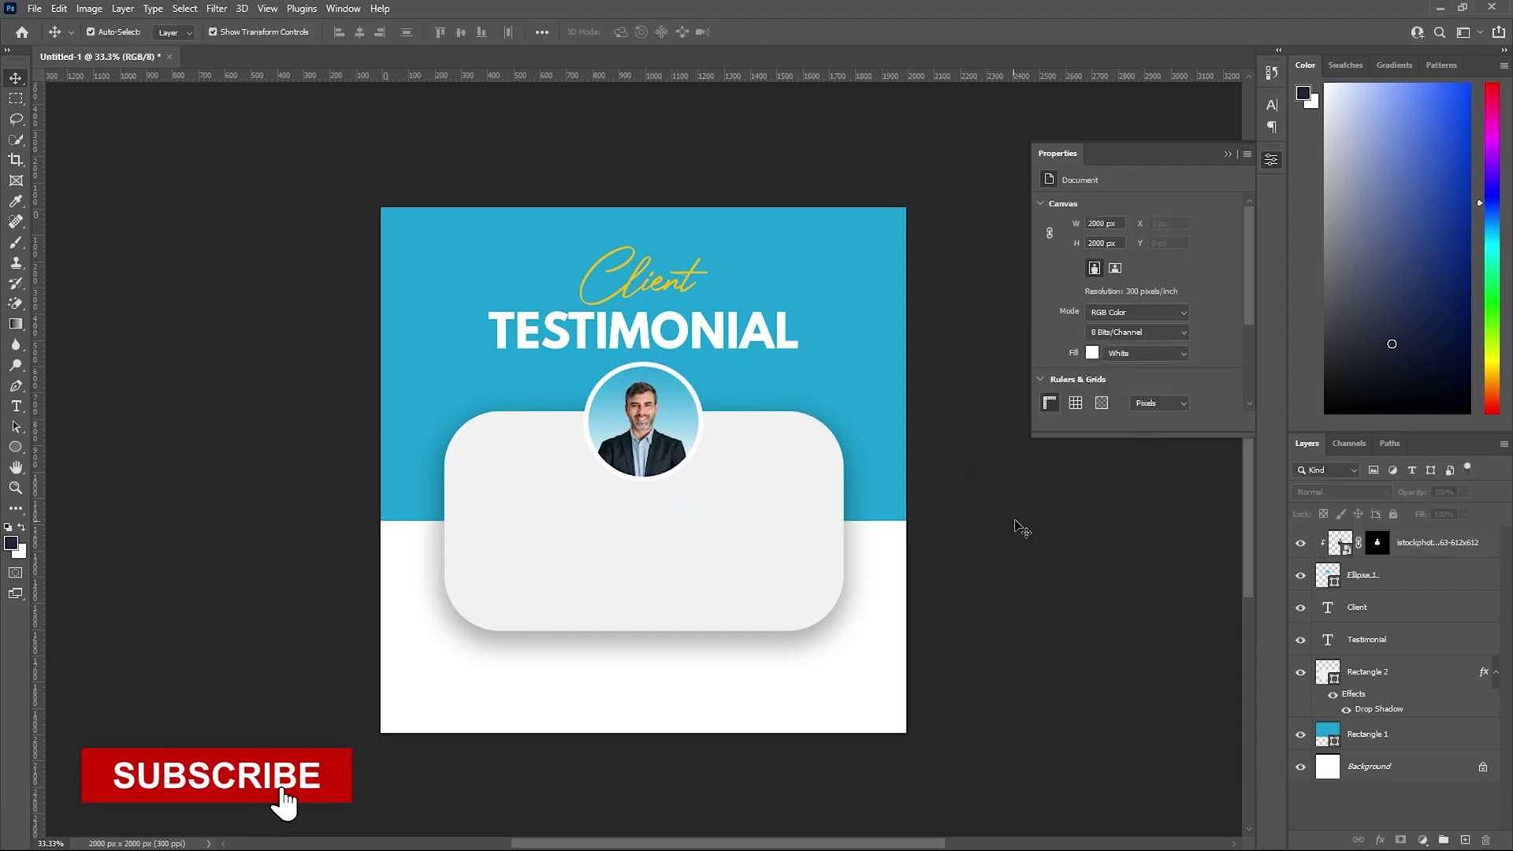
key("t")
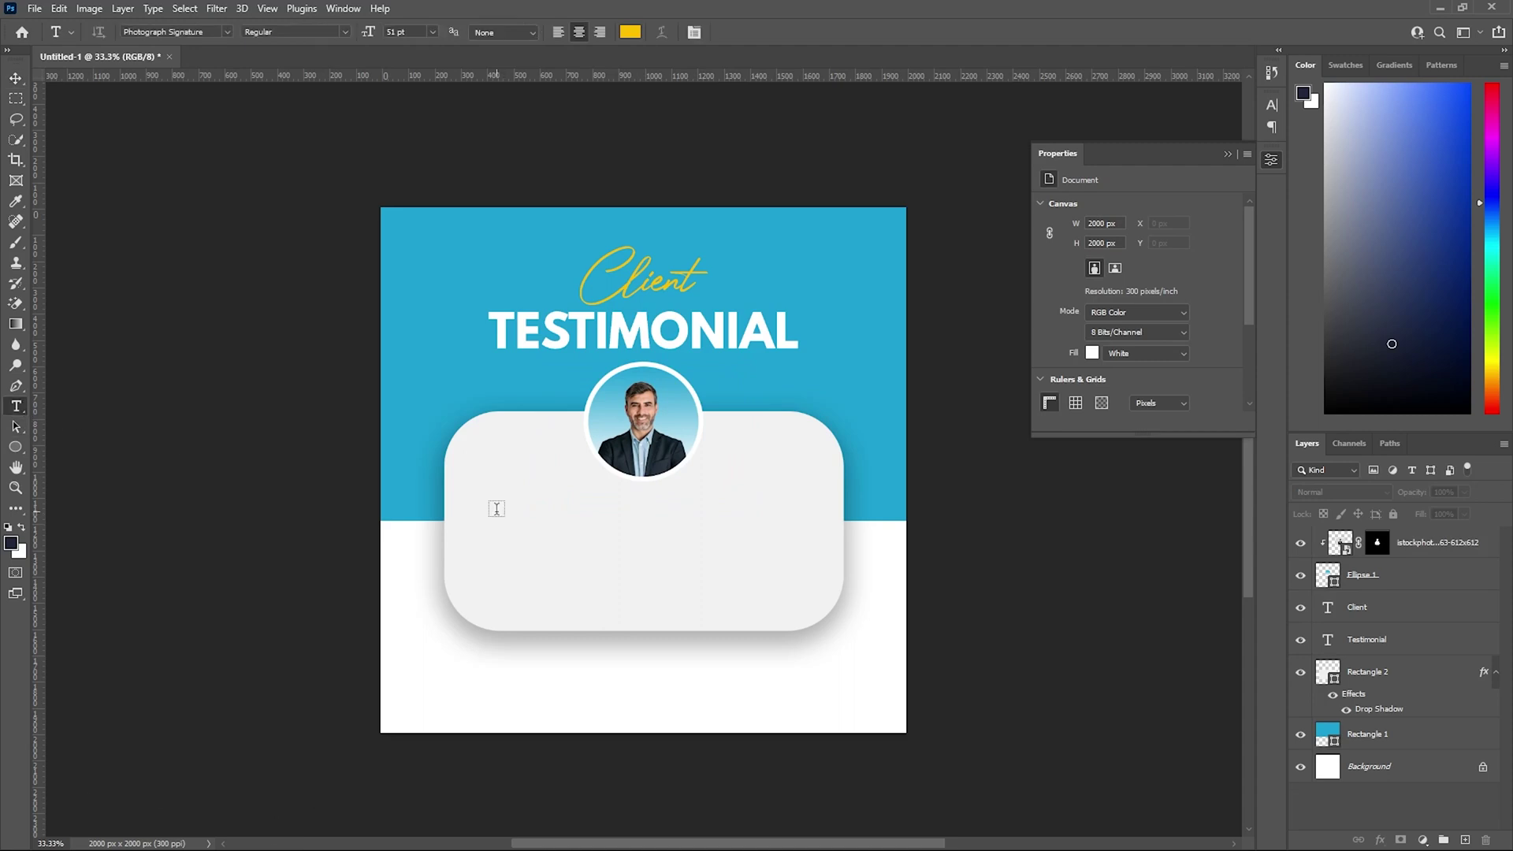
left_click_drag(496, 508, 799, 594)
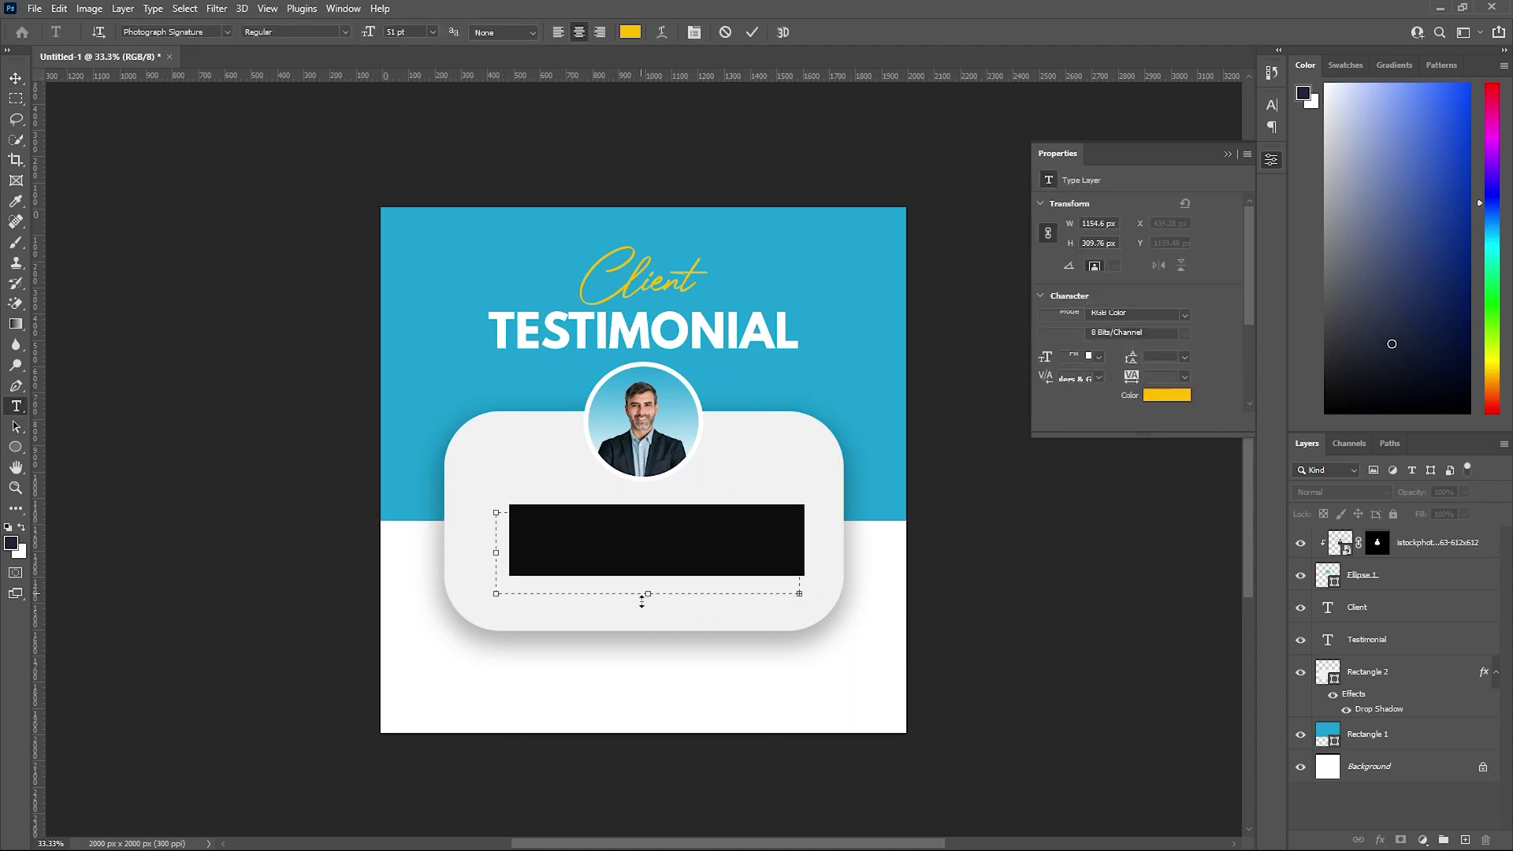
left_click(630, 32)
type("000000")
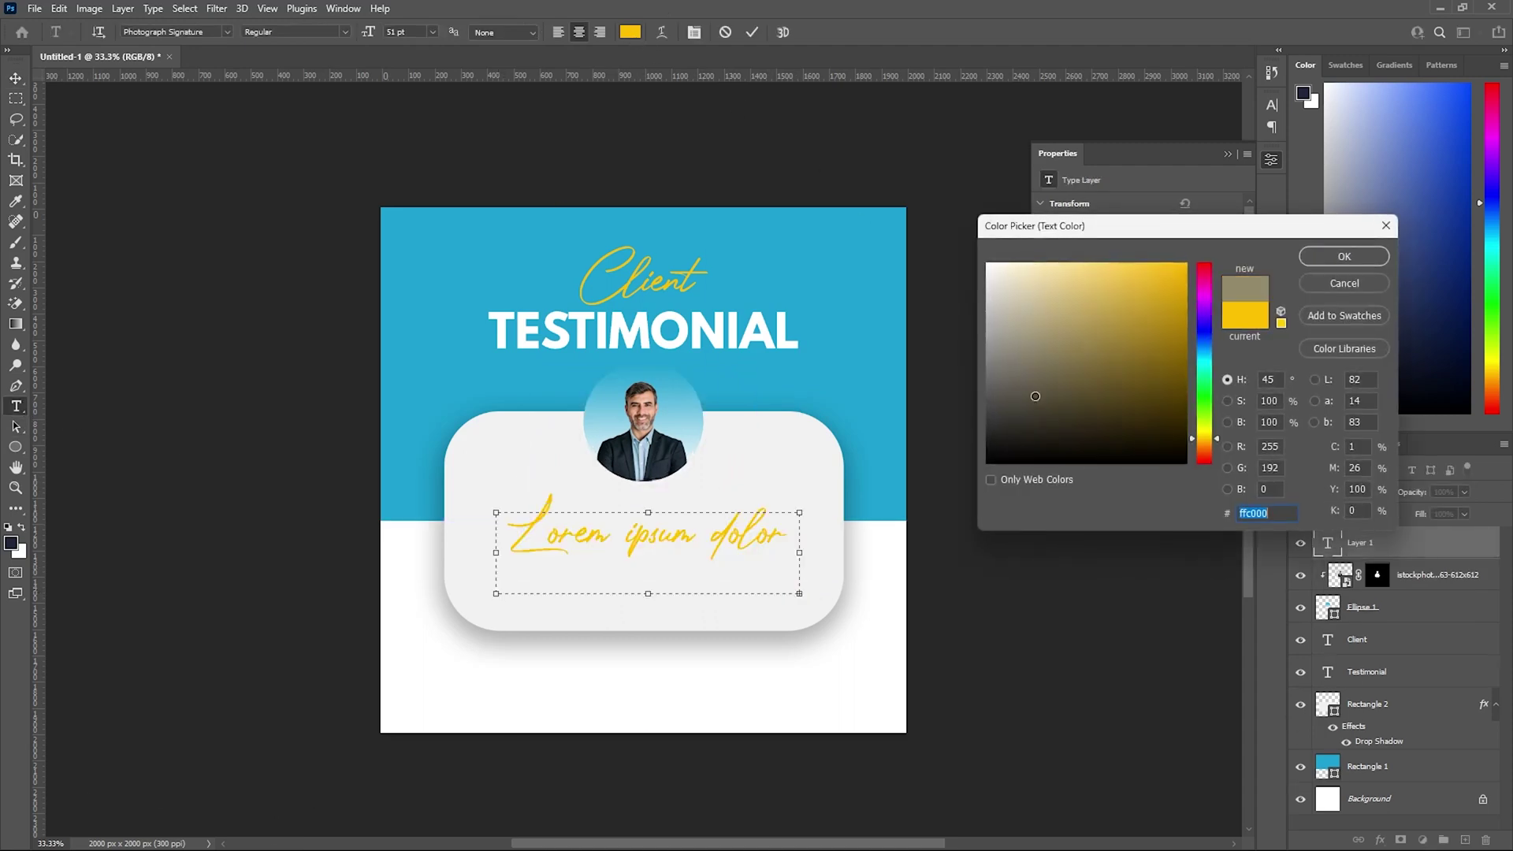
left_click(1342, 257)
Set the quote paragraph to Poppins Regular, 11 pt.
left_click(1114, 316)
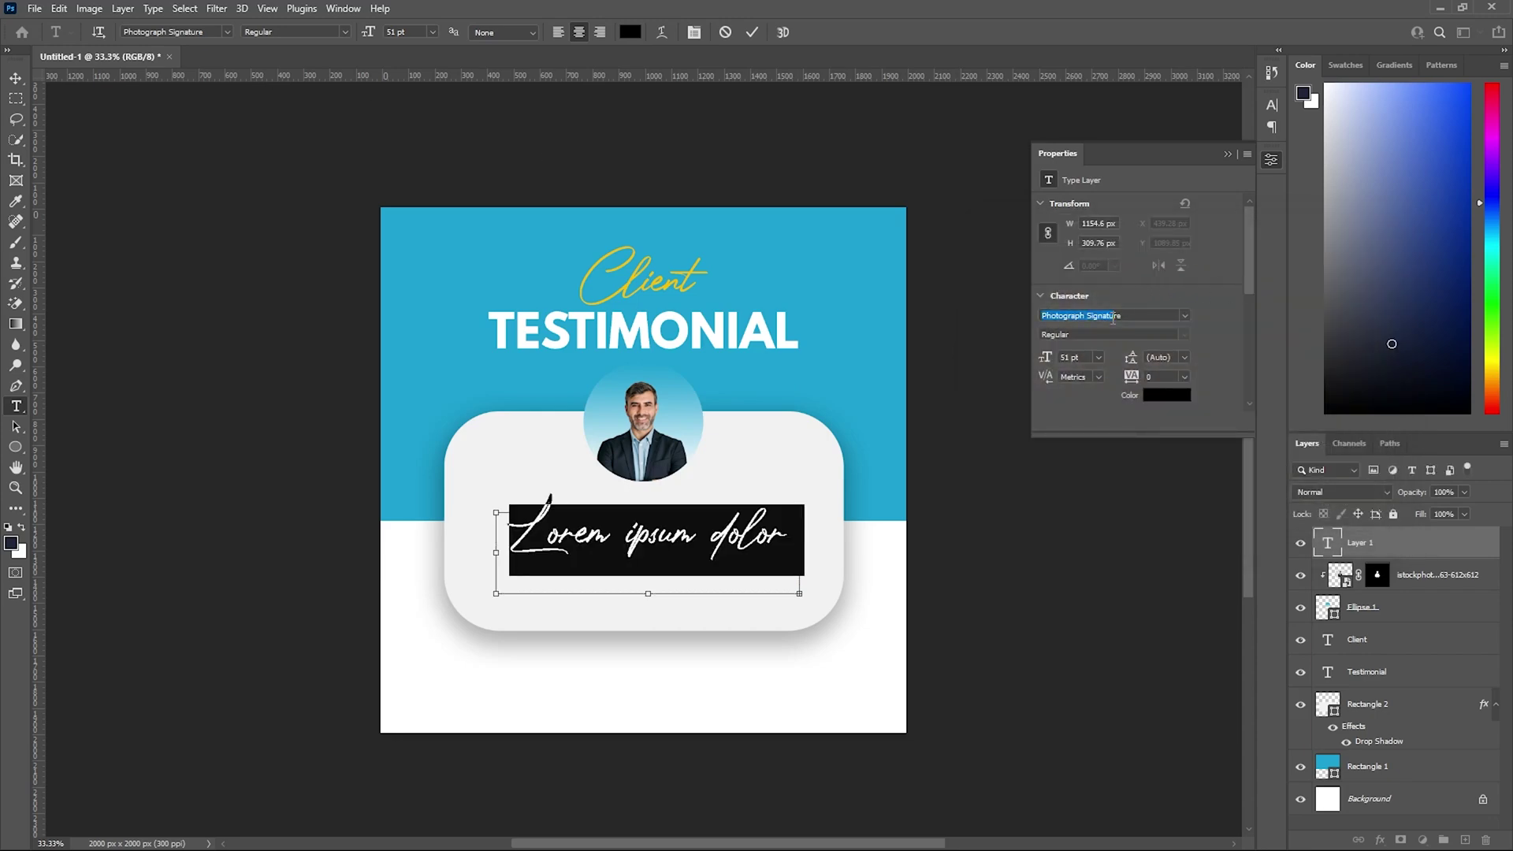
type("poppi")
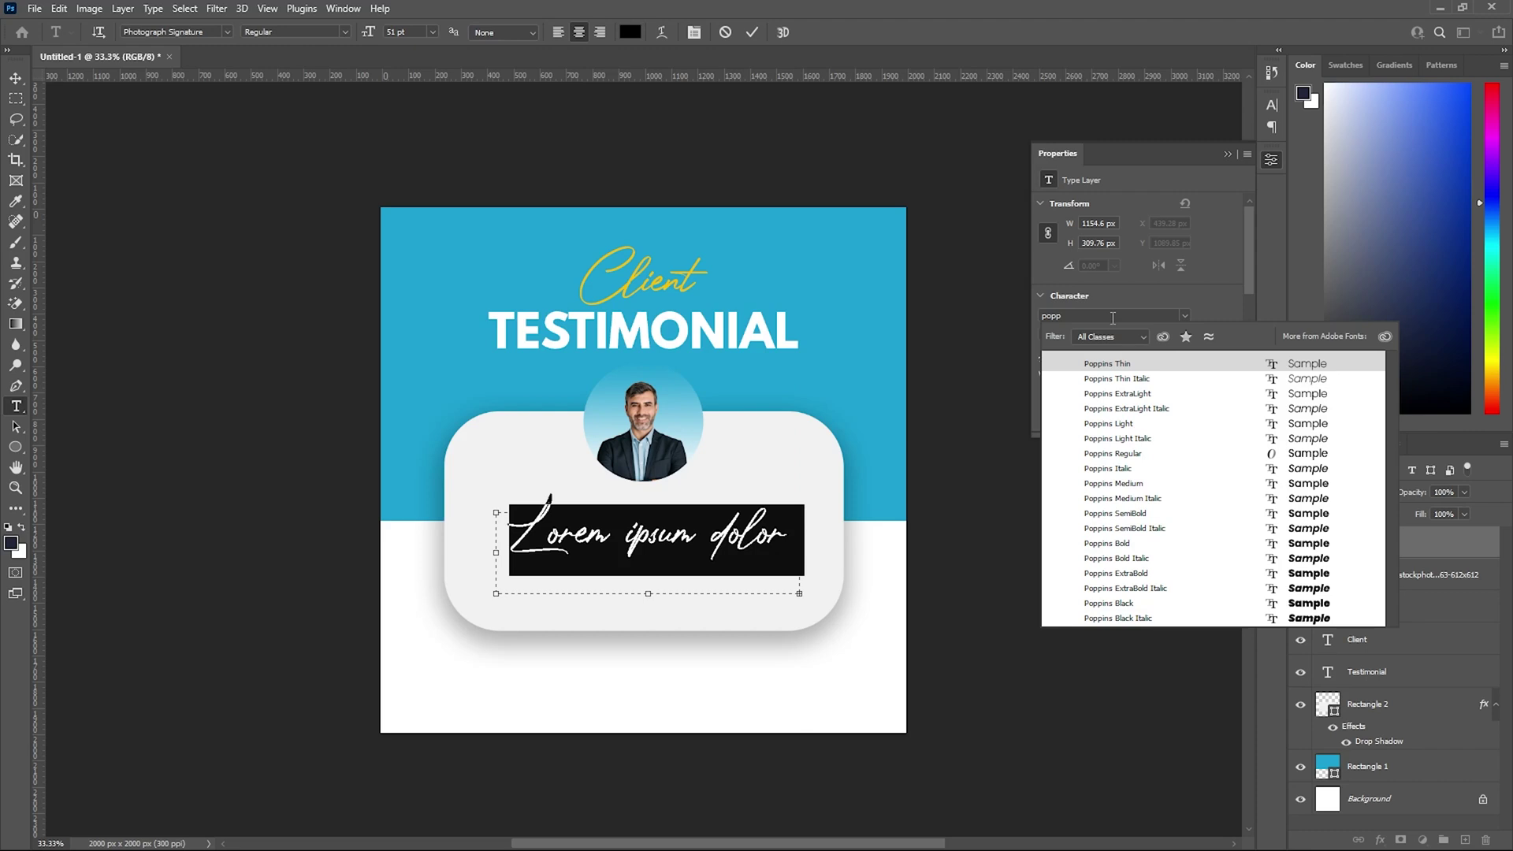
left_click(1125, 484)
left_click_drag(372, 41, 334, 48)
left_click(344, 32)
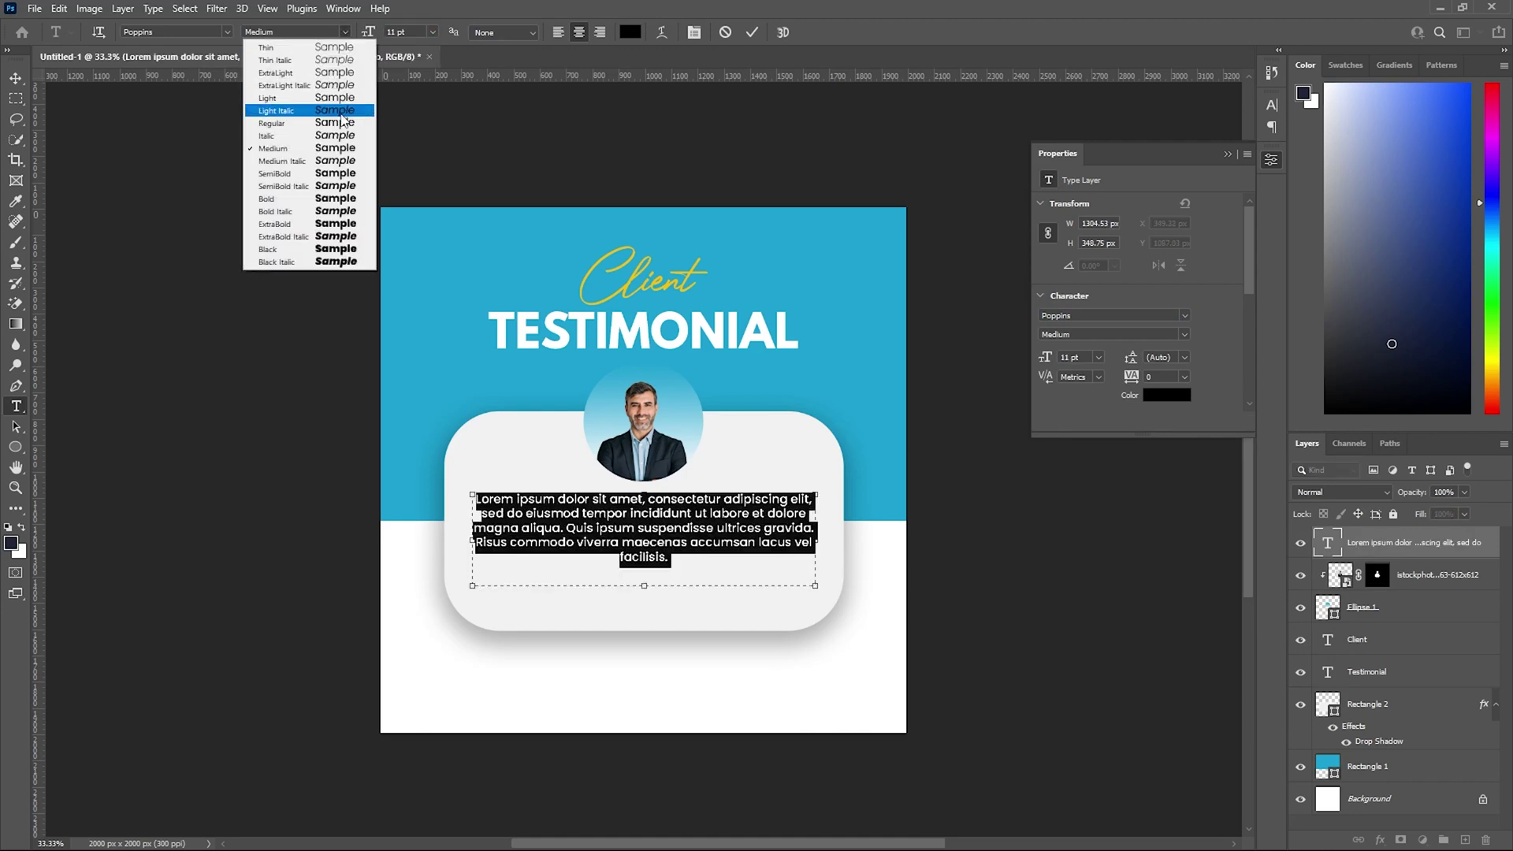
left_click(331, 127)
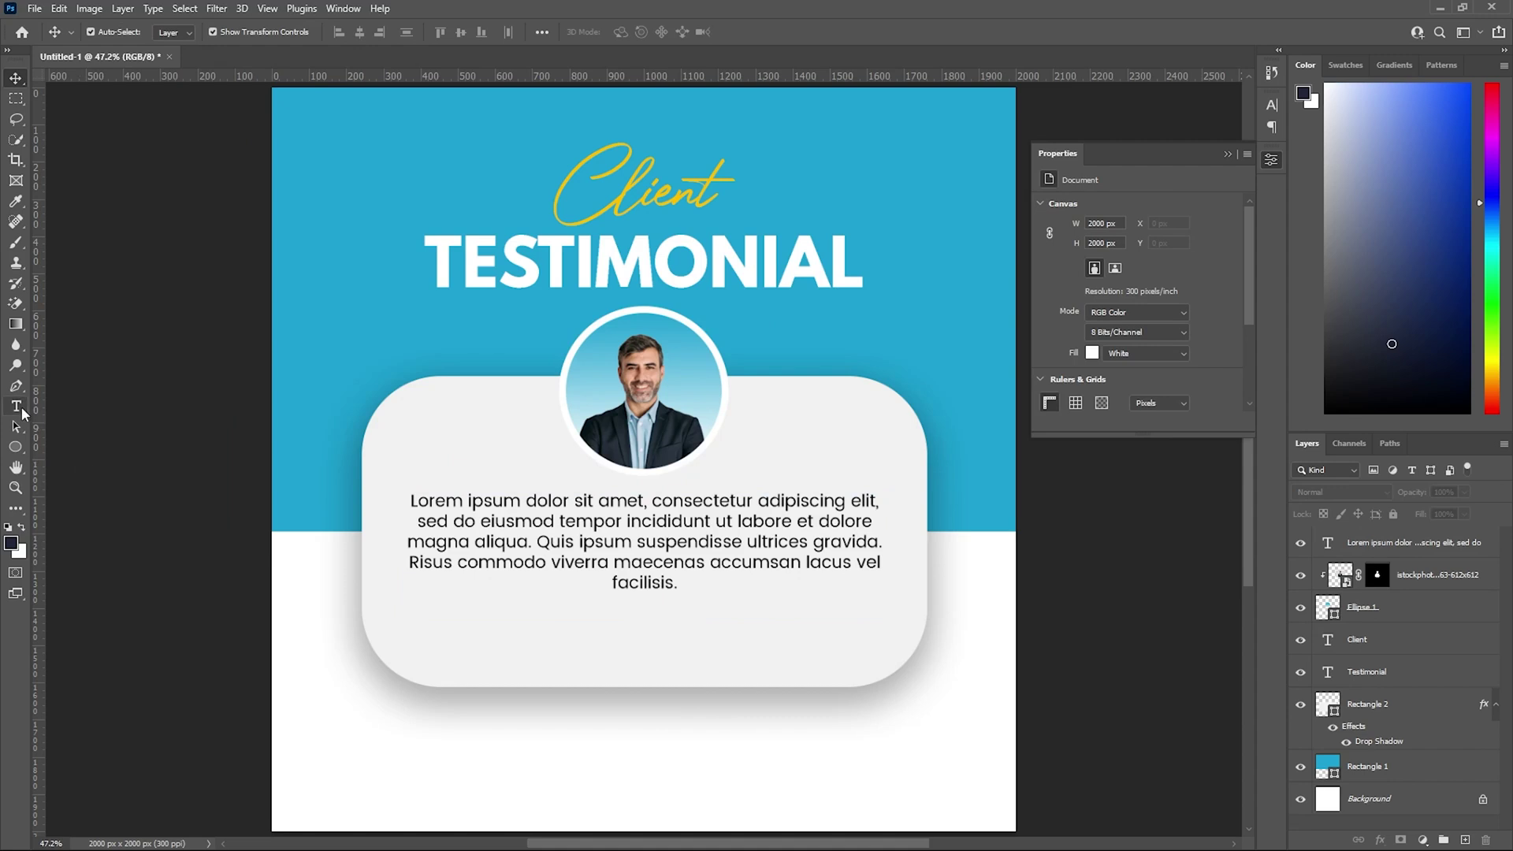
left_click(19, 408)
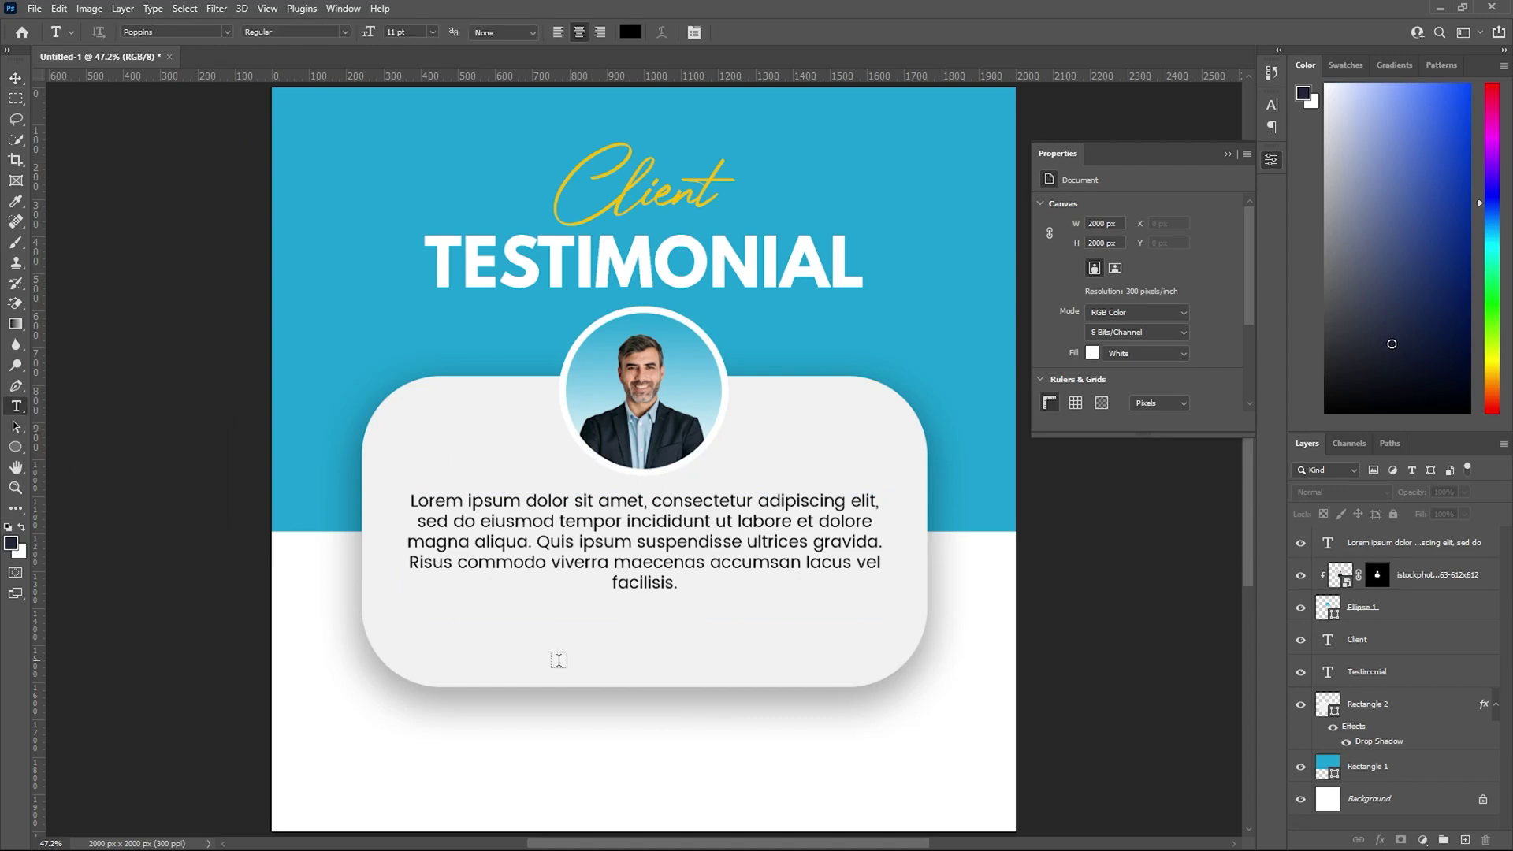
Type the client's name below the card in Poppins SemiBold, sampled banner blue.
left_click(662, 764)
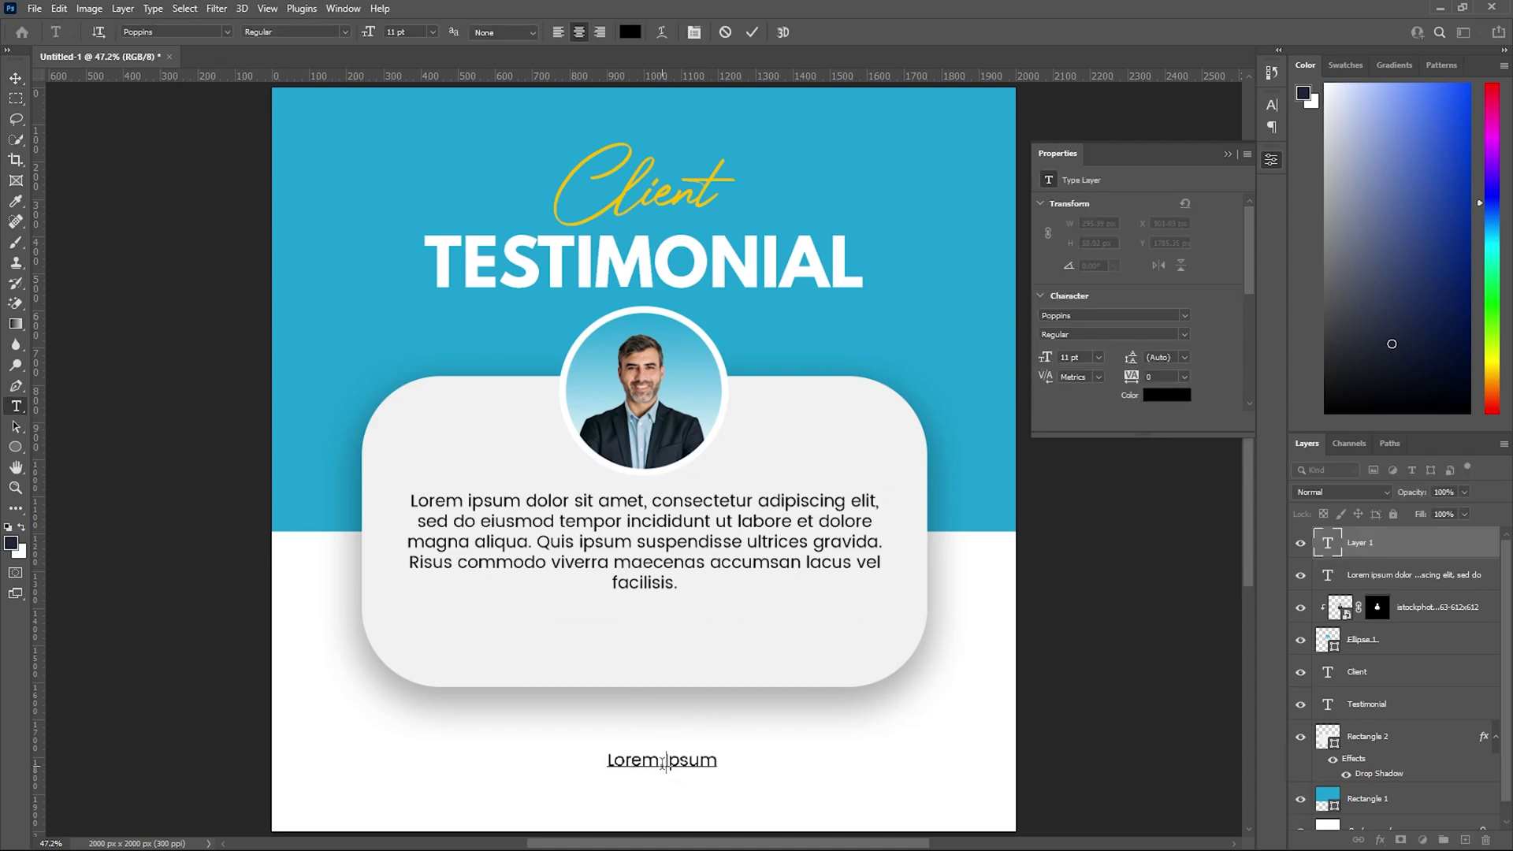
type("JO")
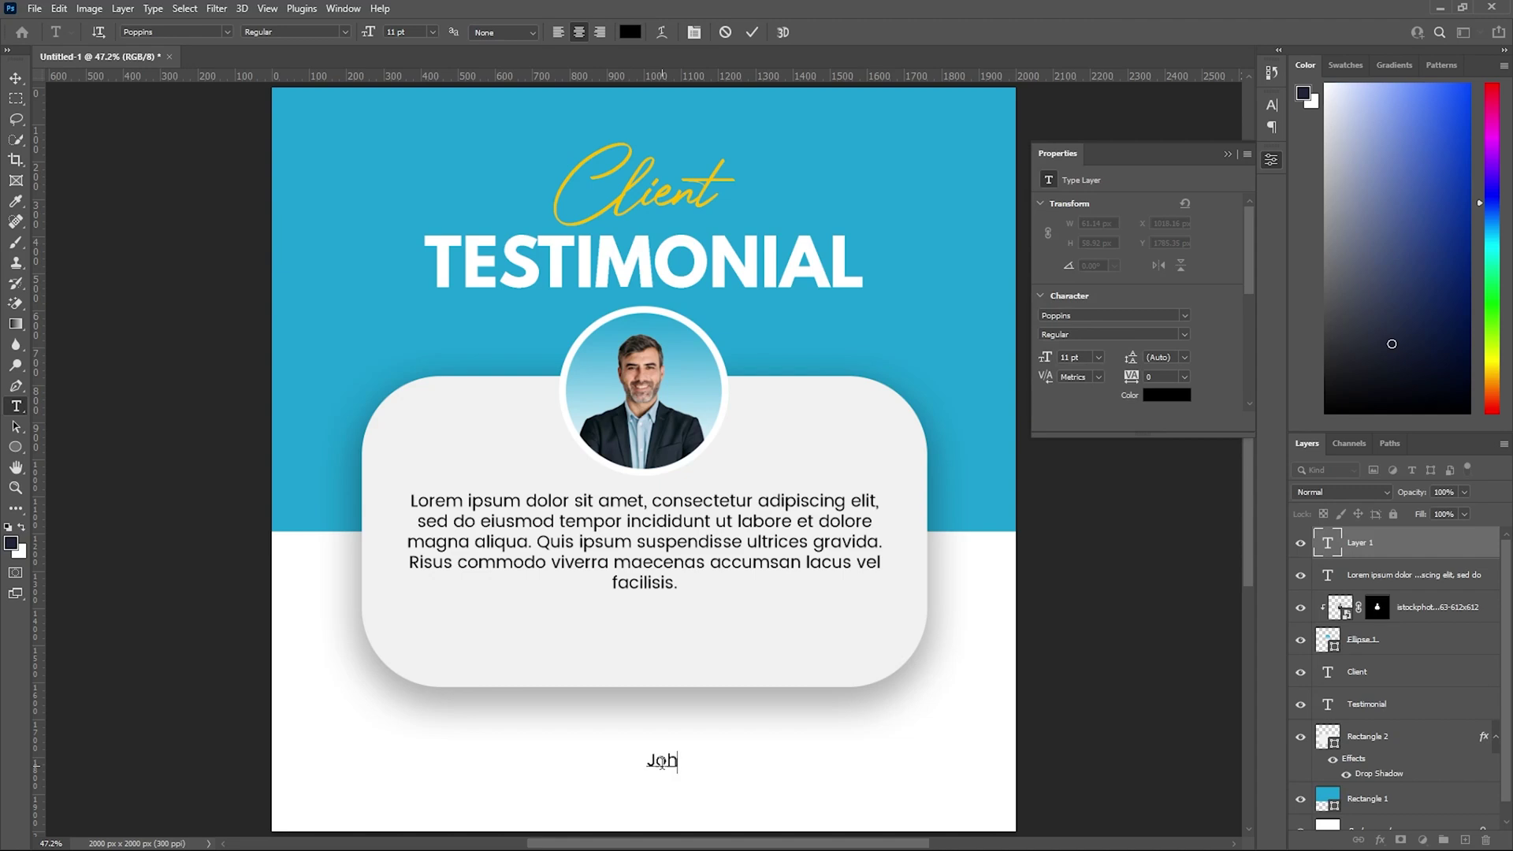
type("hn Doe")
key("ctrl+a")
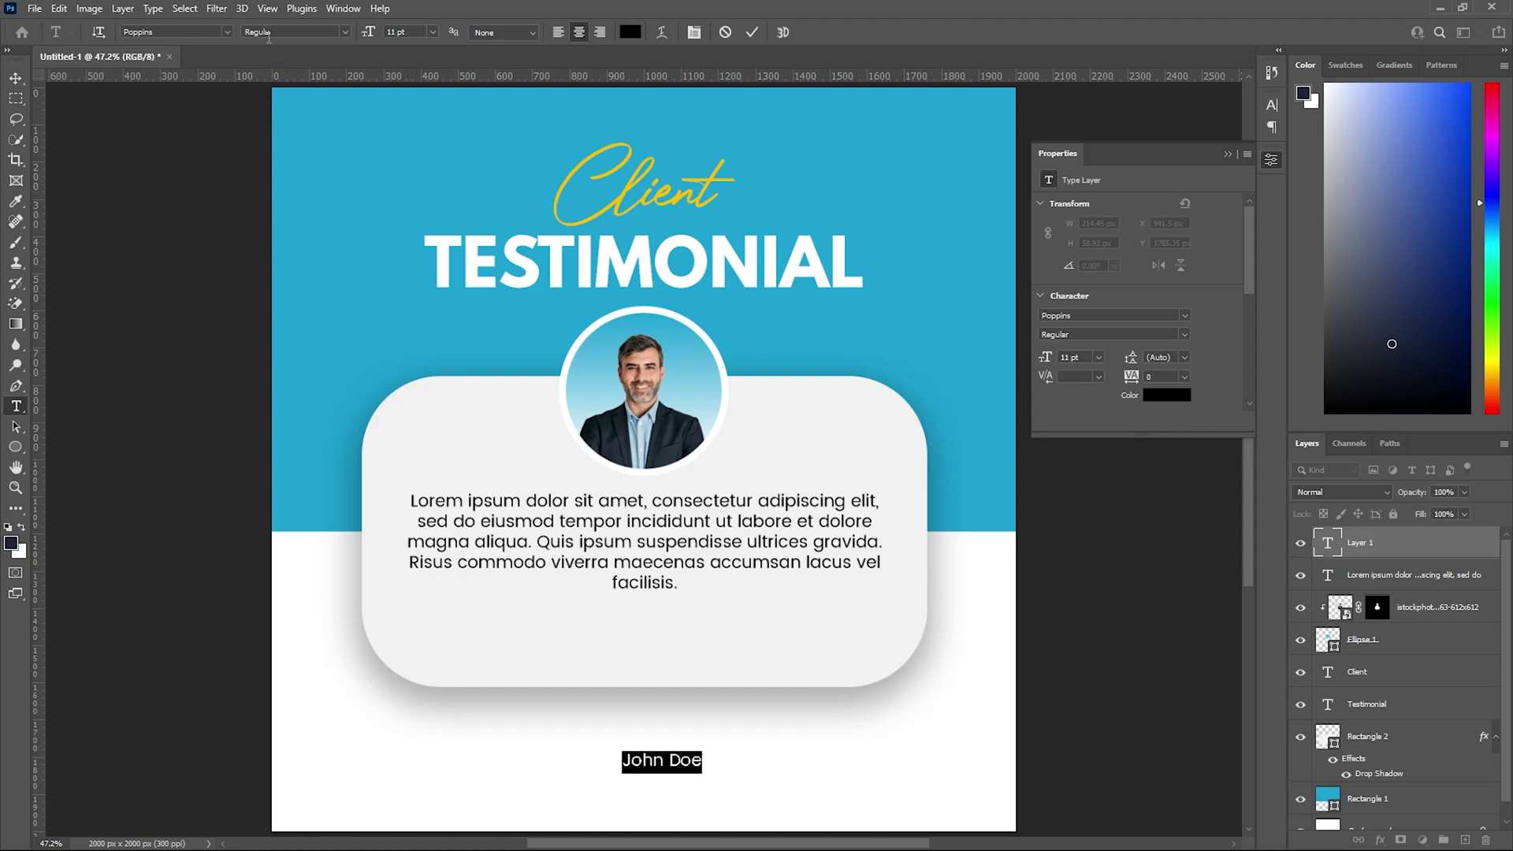
left_click(328, 32)
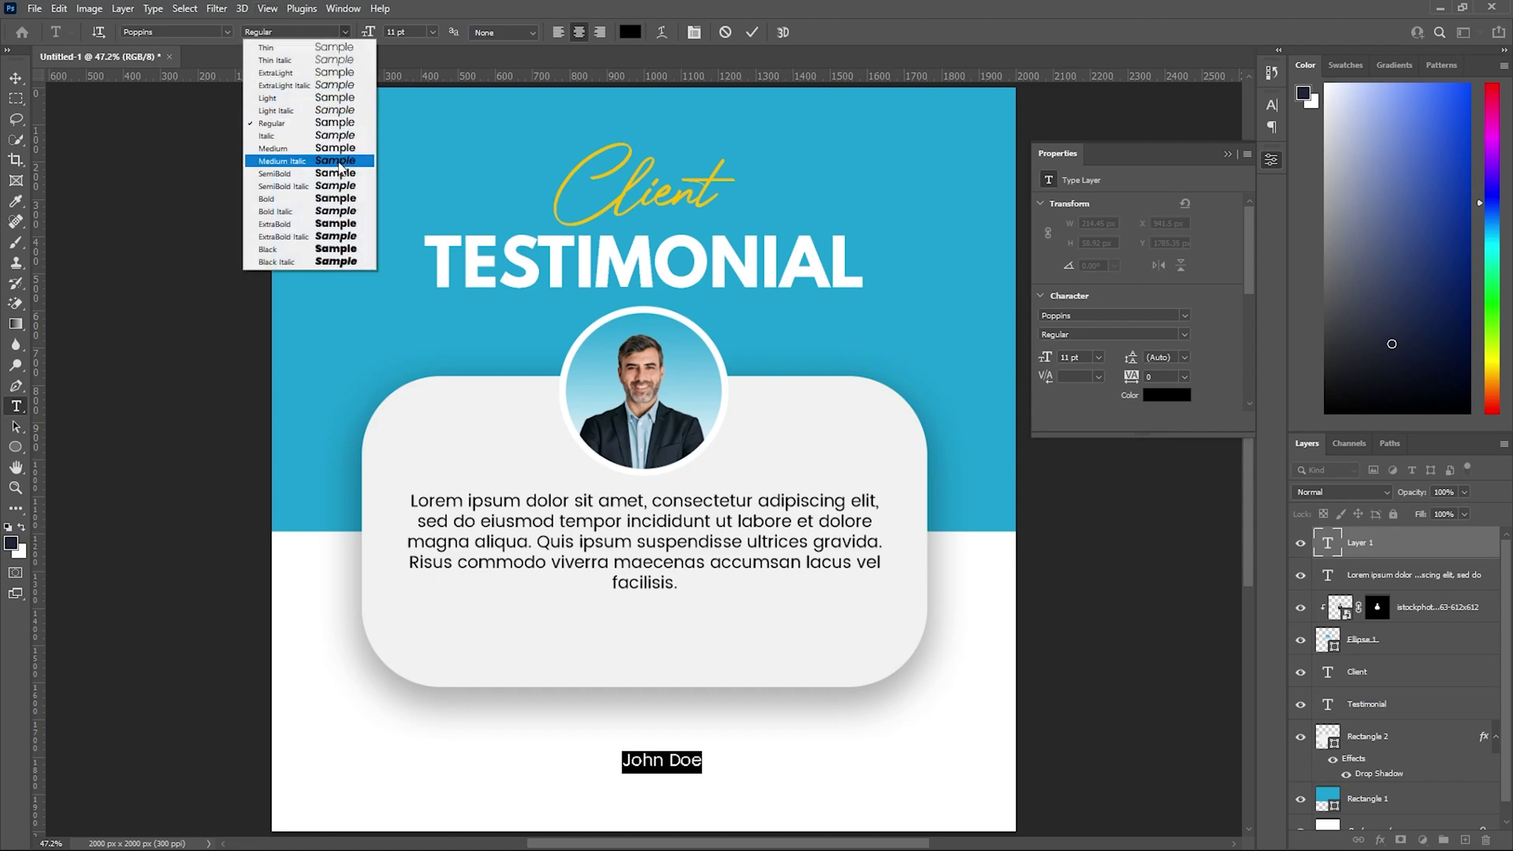
left_click(331, 178)
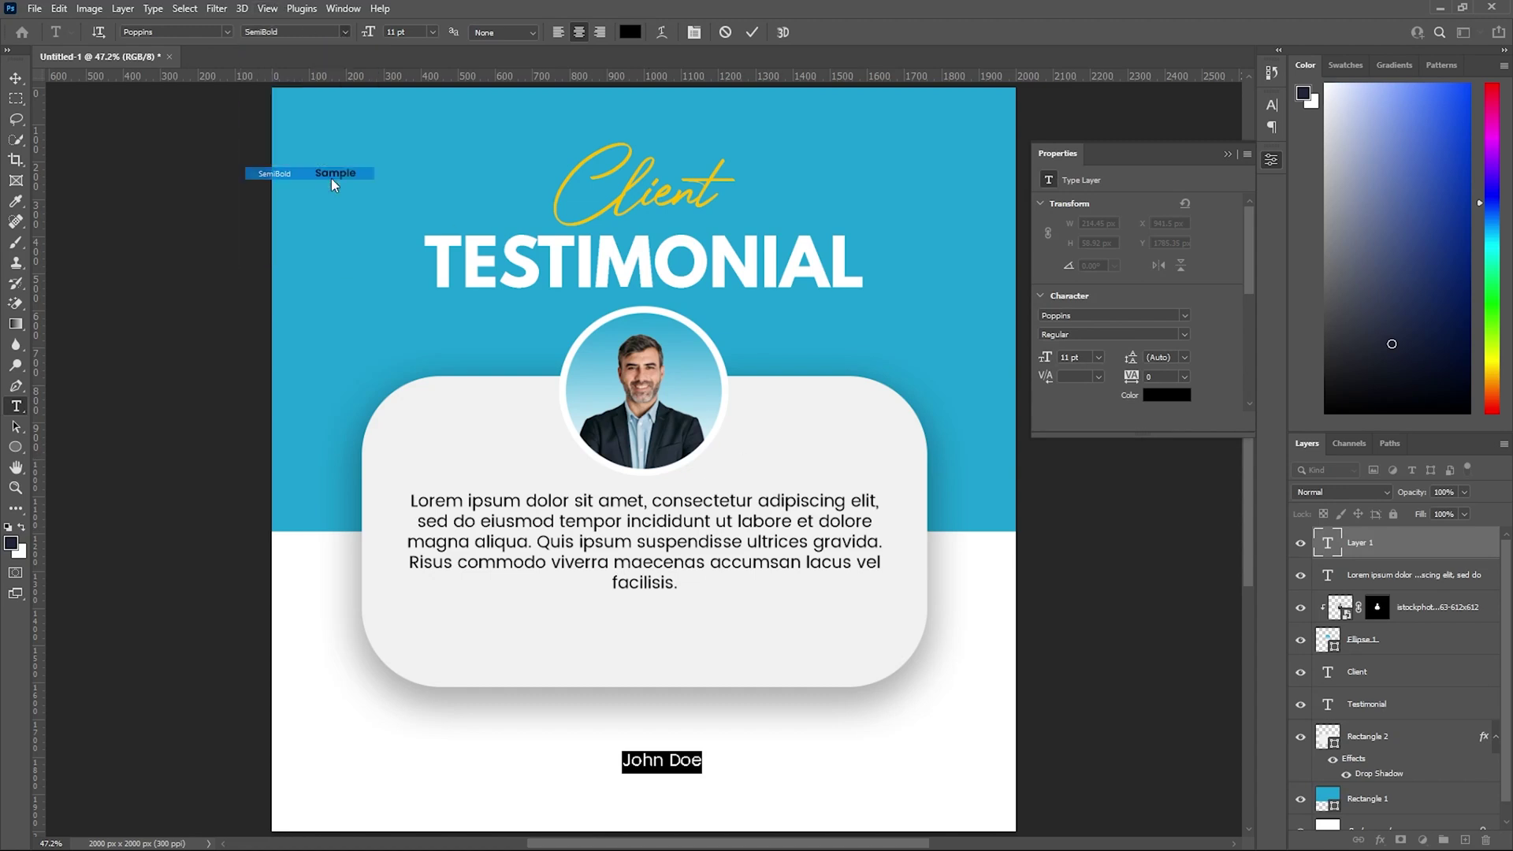
left_click(631, 31)
left_click(337, 283)
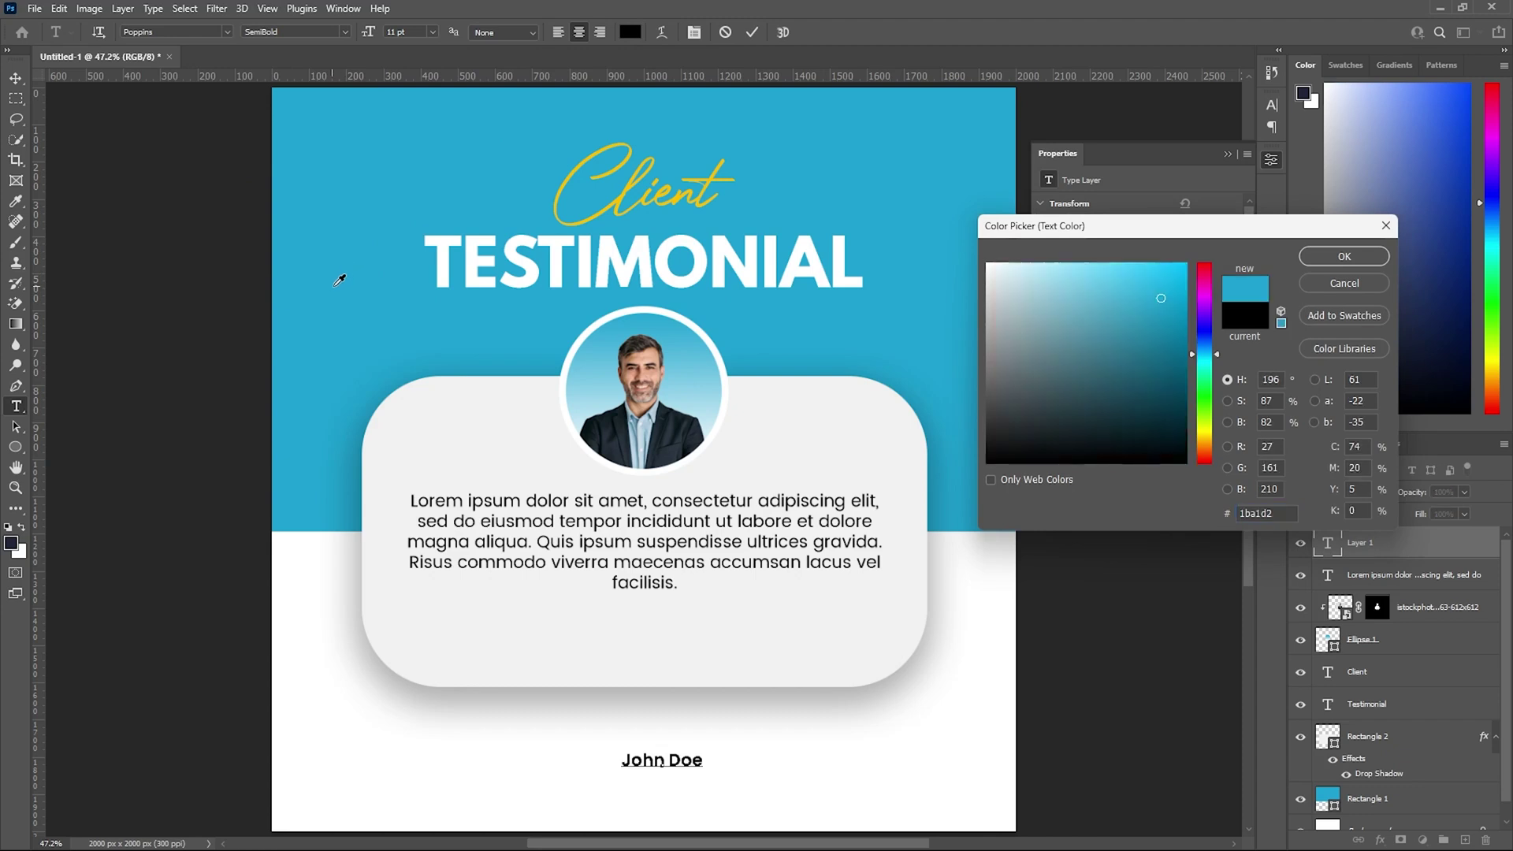
left_click(1322, 262)
Make the name Poppins Bold 15 pt and move it just under the card.
left_click_drag(370, 33, 377, 33)
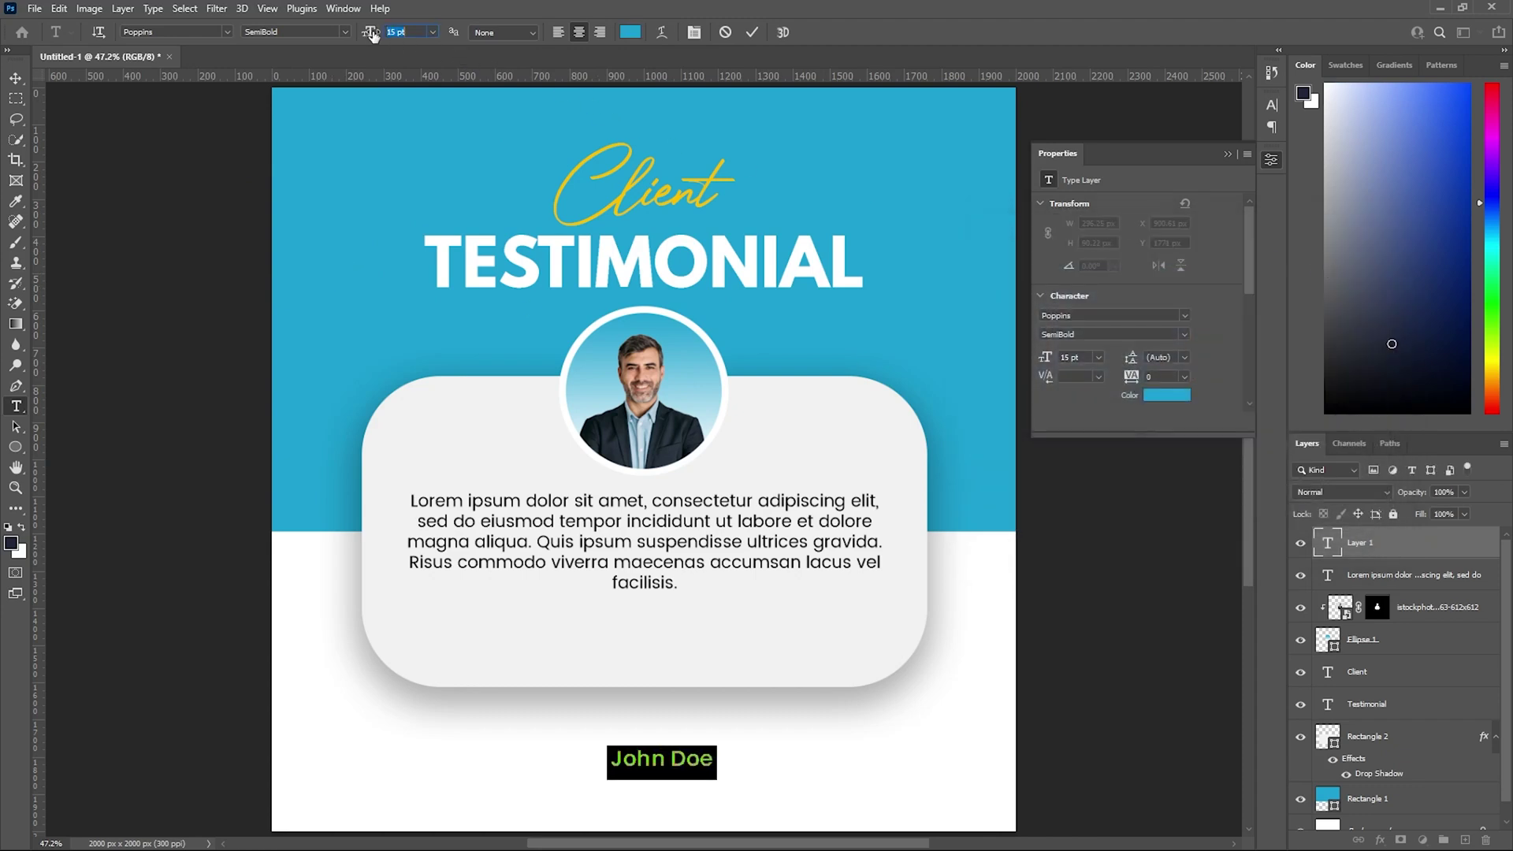
left_click(314, 30)
left_click(315, 198)
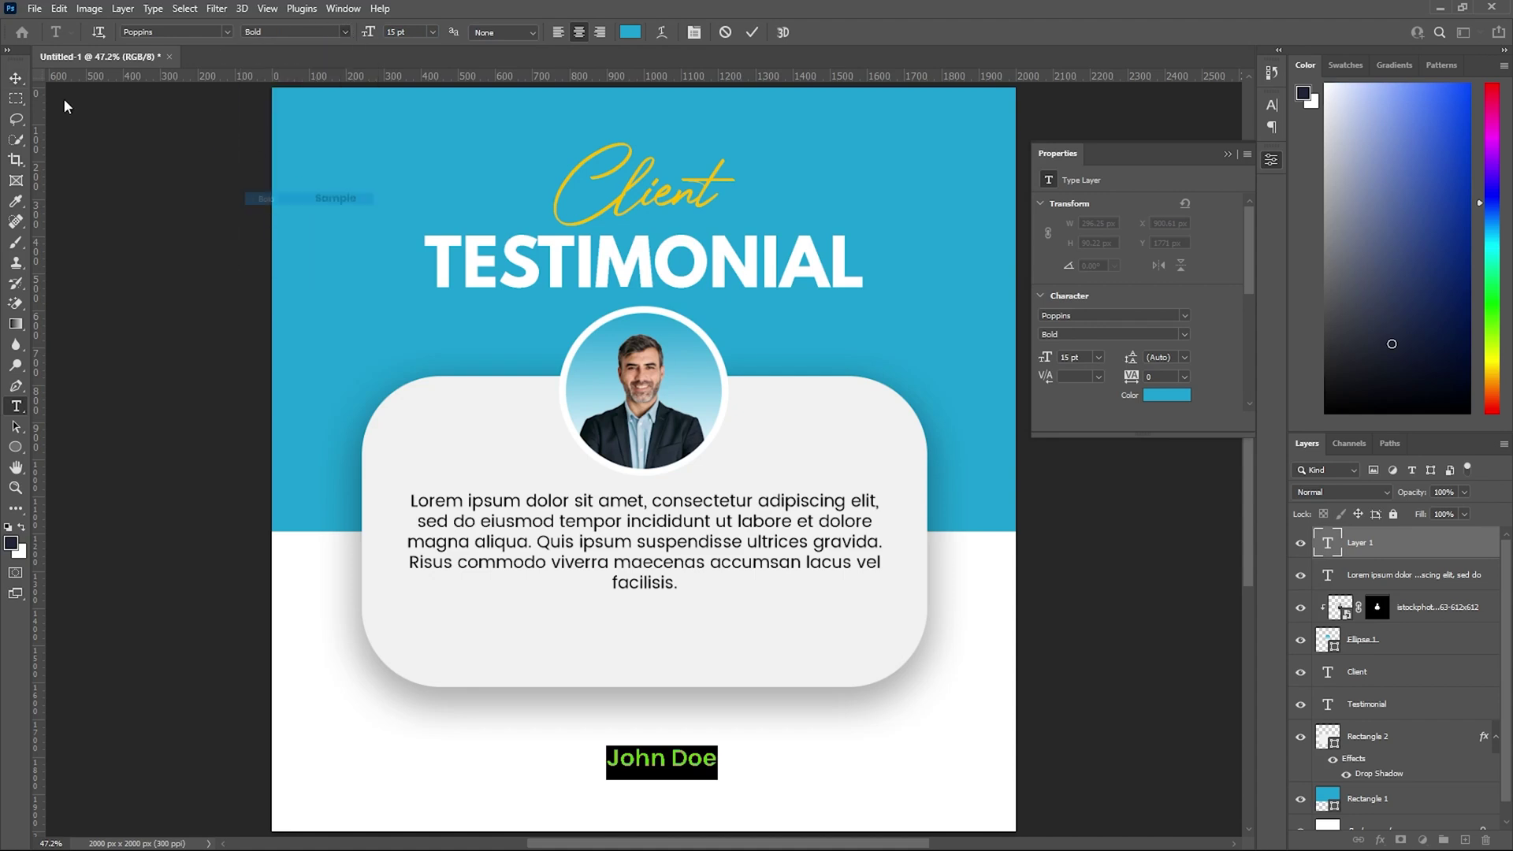
left_click(16, 78)
mouse_move(692, 767)
left_mouse_down()
mouse_move(665, 741)
mouse_move(664, 764)
left_mouse_up()
Retype the copied name line as 'CEO, Company' in black Poppins SemiBold at 9 pt.
double_click(665, 764)
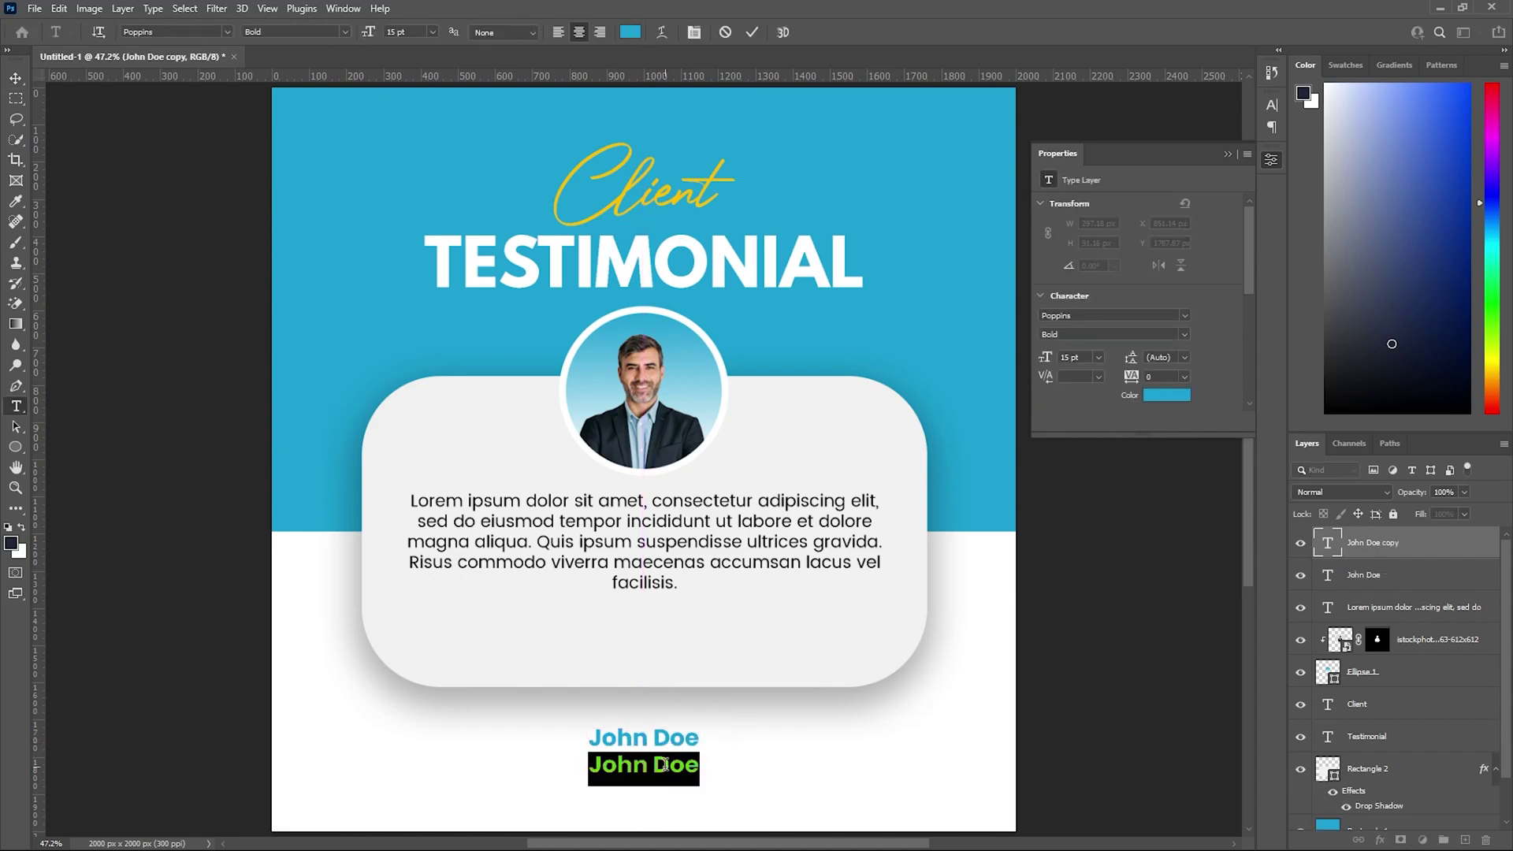
type("CE")
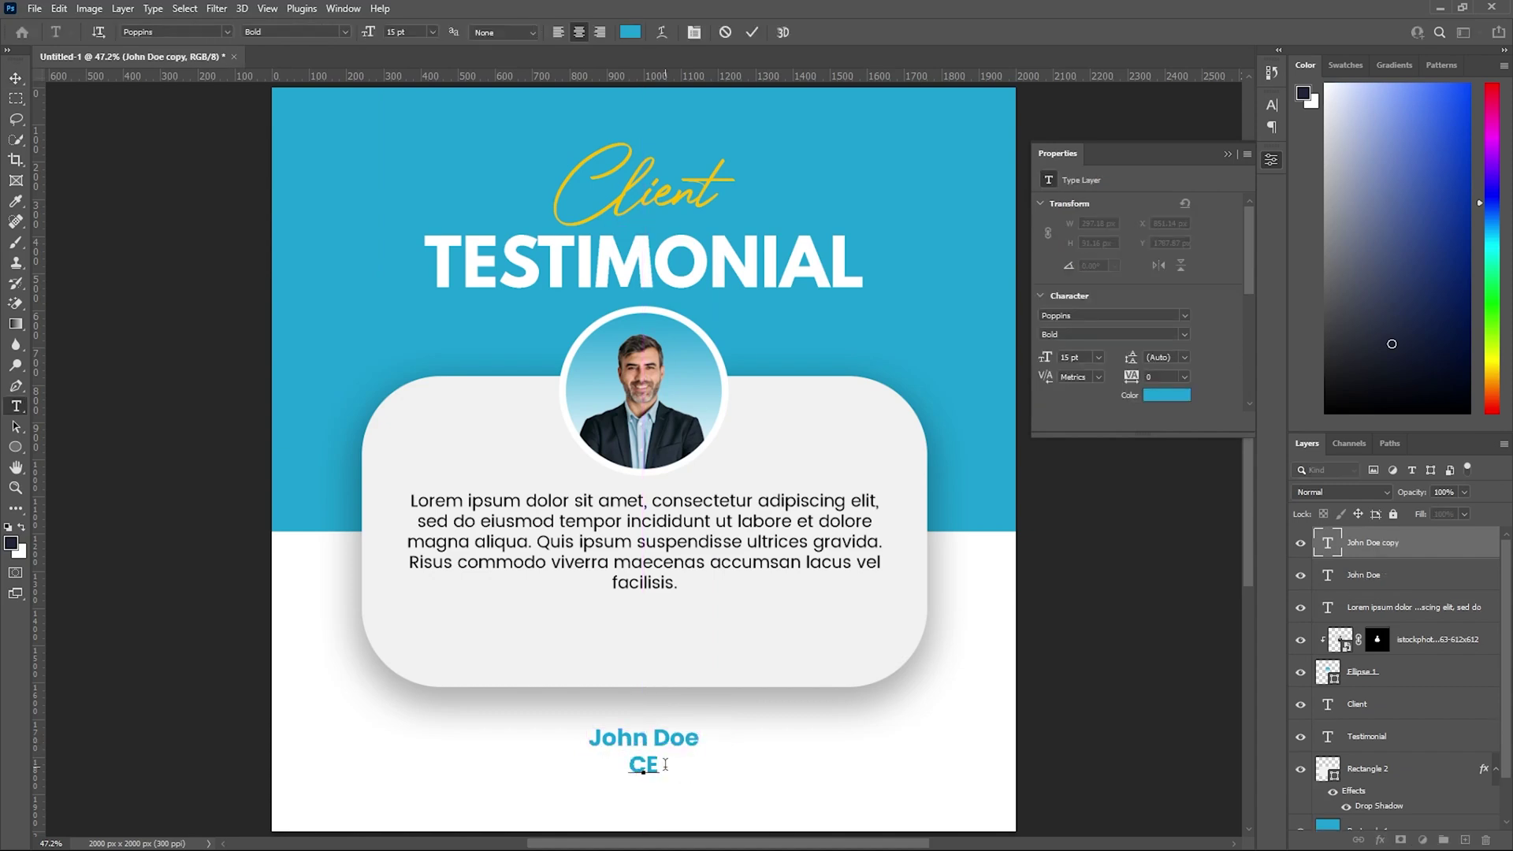
type("O, Company")
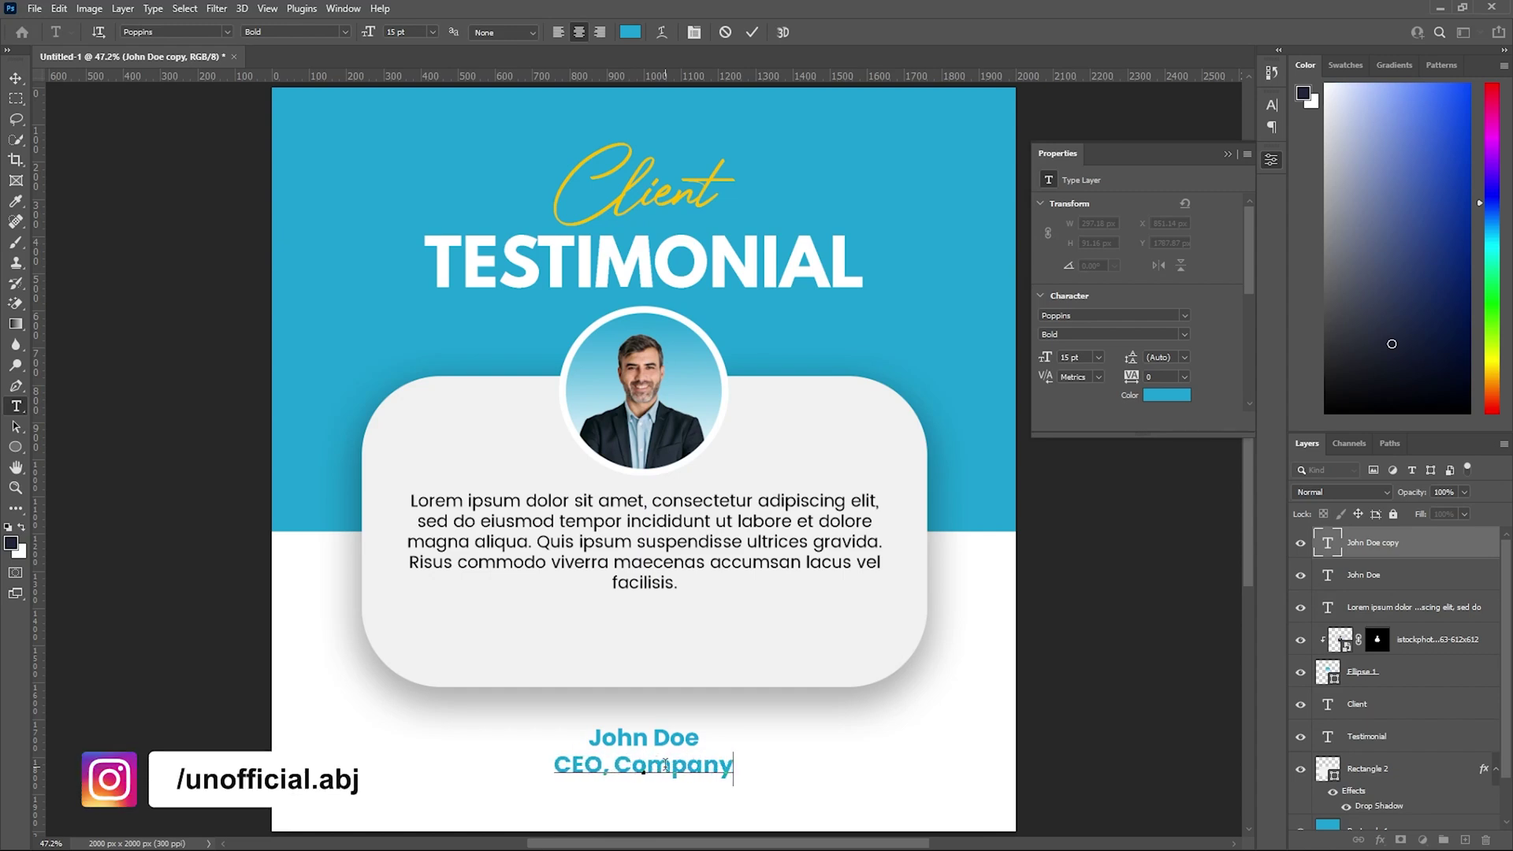
key("ctrl+a")
key("ctrl+shift+comma")
key("ctrl+shift+comma")
key("ctrl+shift+comma")
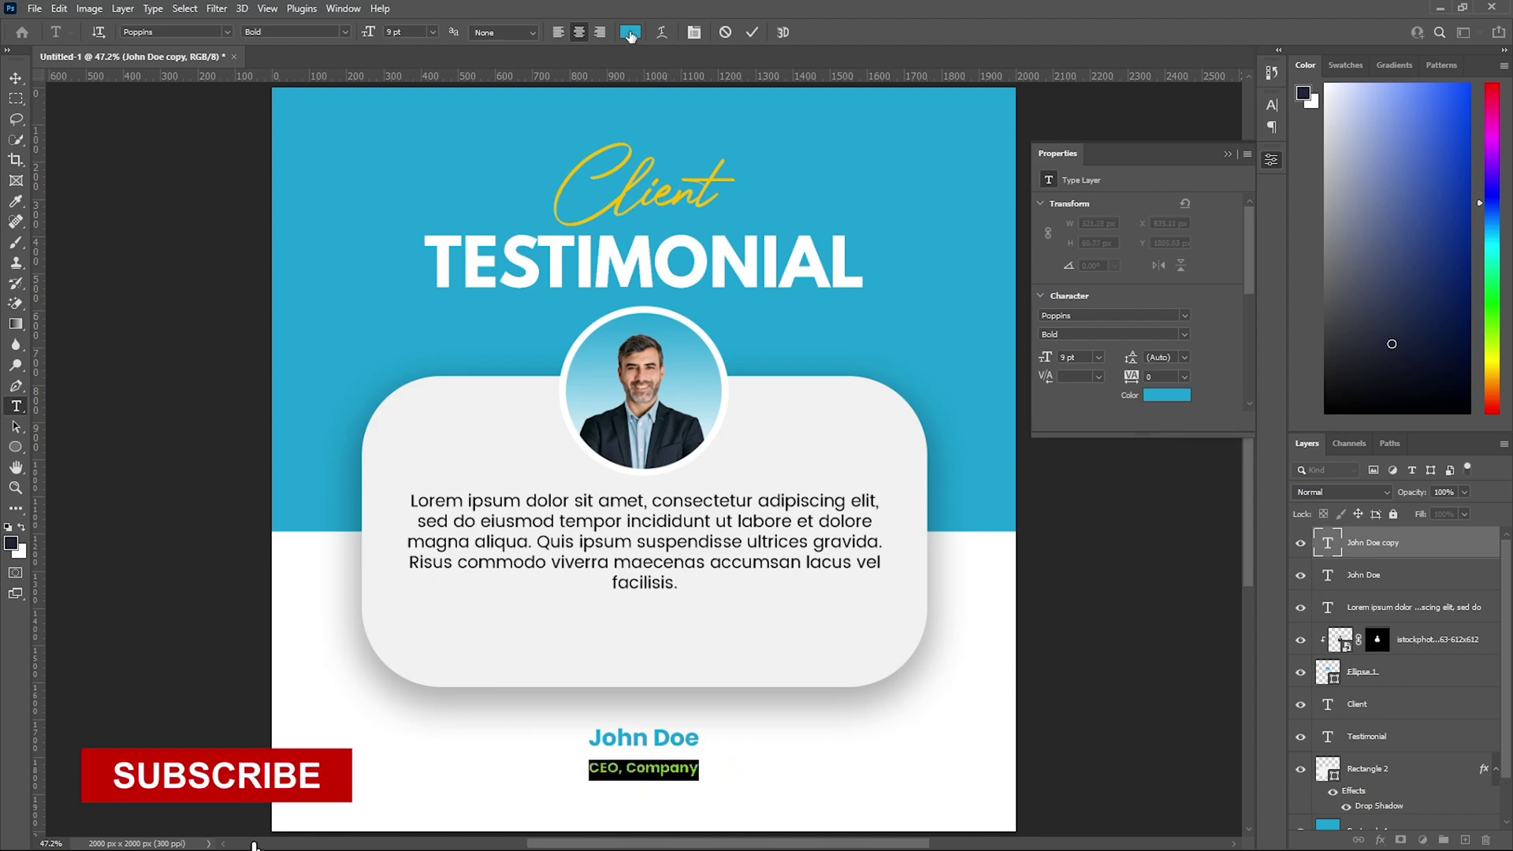
left_click(1167, 395)
left_click_drag(991, 357, 987, 464)
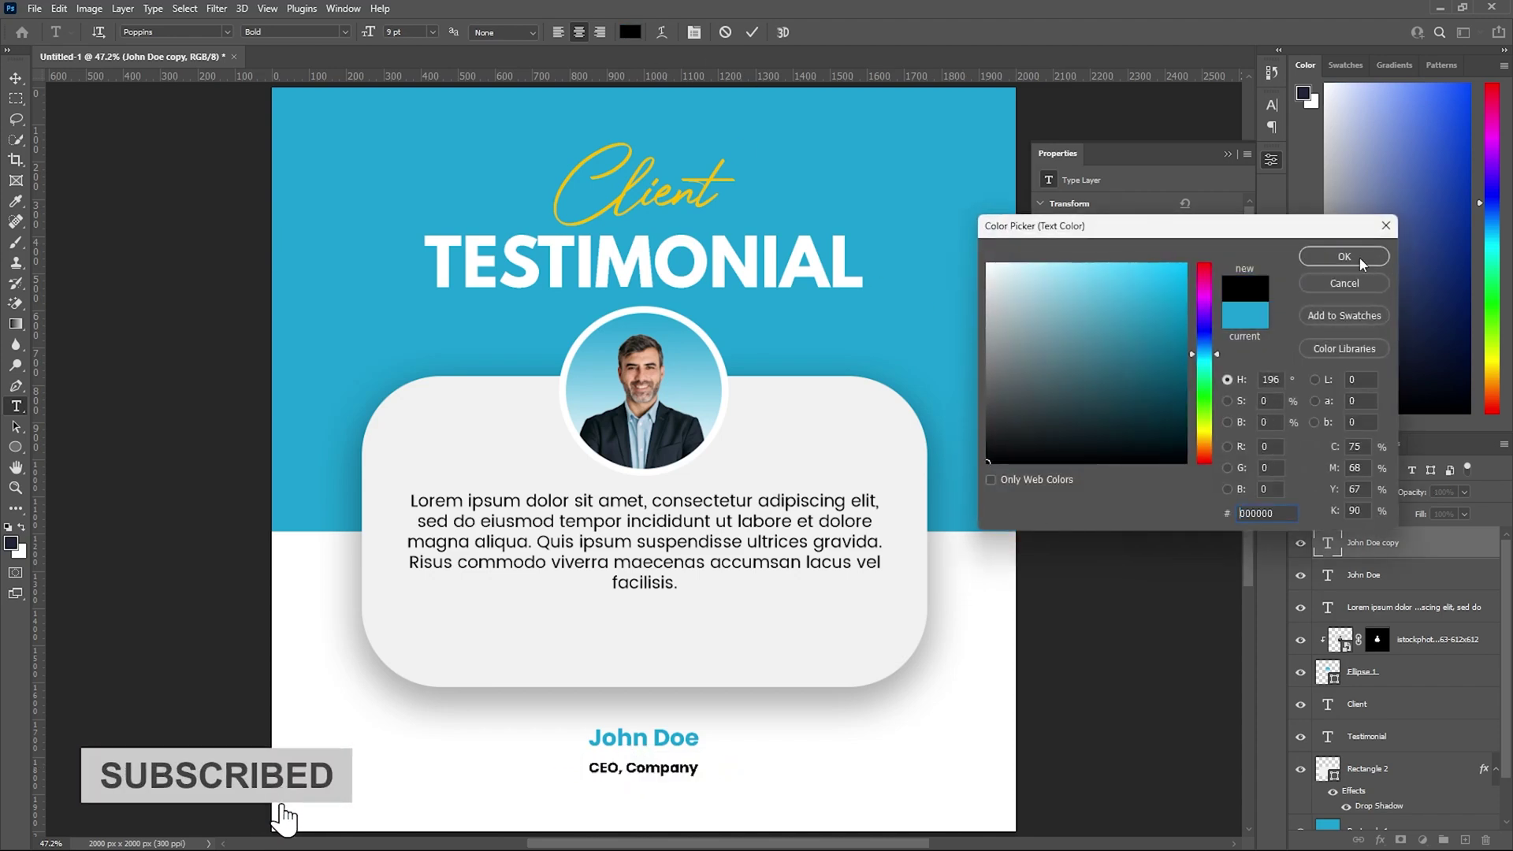
key("Return")
left_click(347, 33)
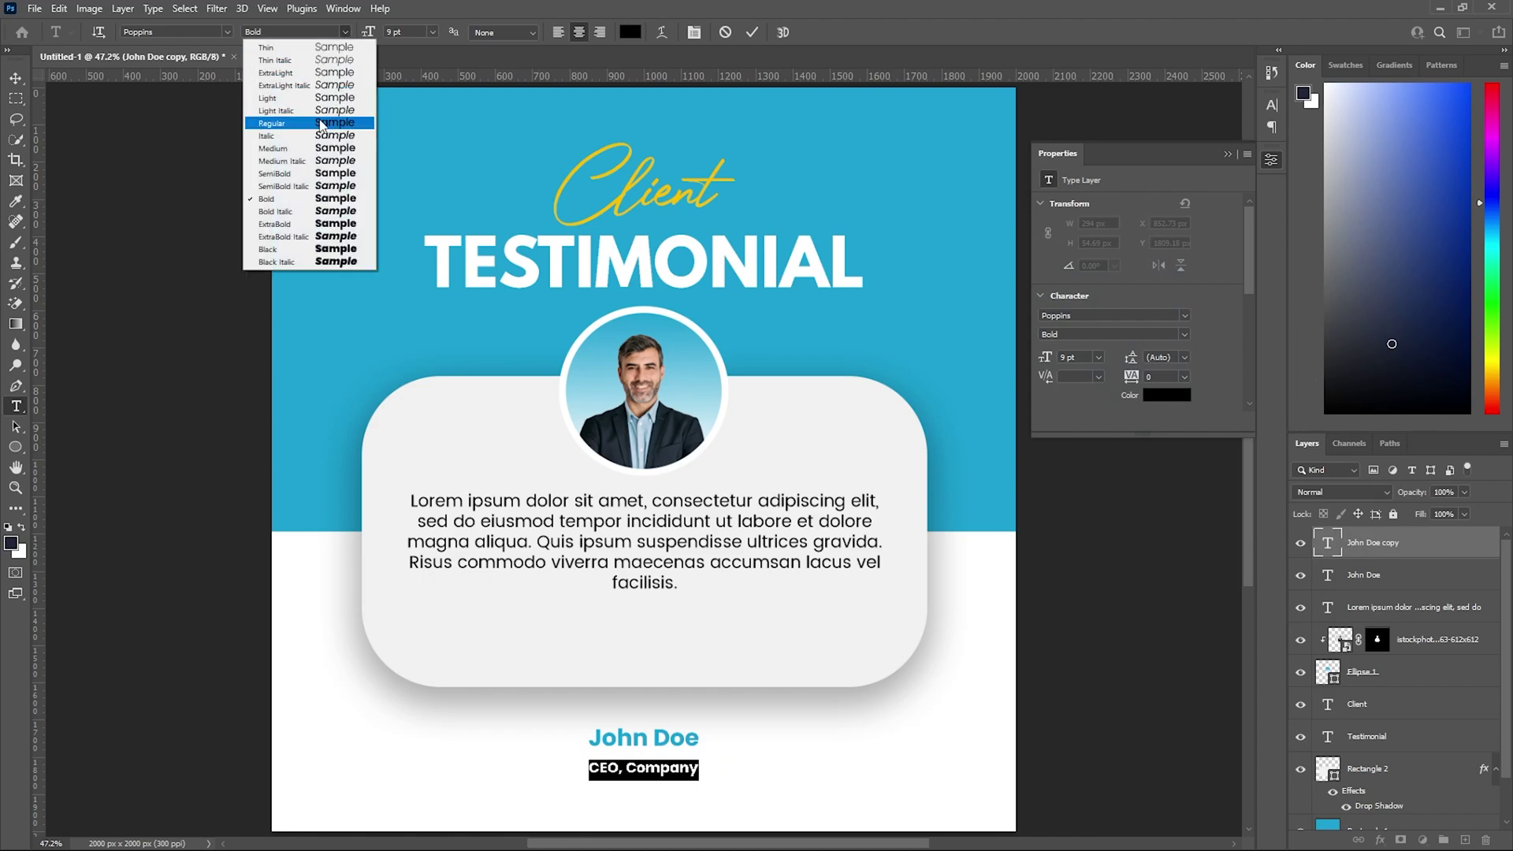
left_click(299, 173)
left_click(17, 79)
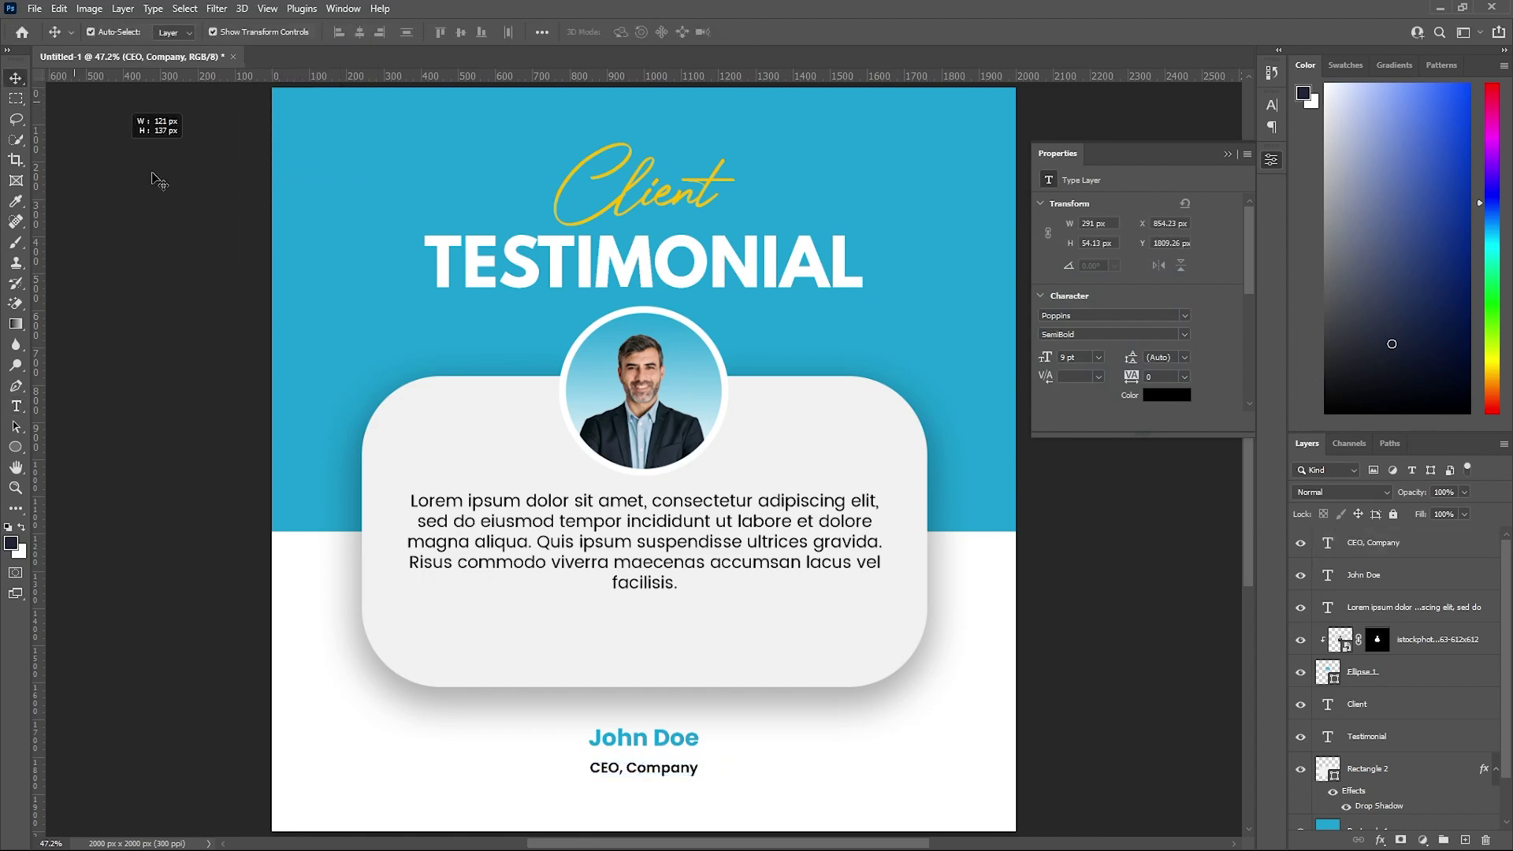
Nudge the 'CEO, Company' line up about 10 px and reduce it to 8 pt.
left_click_drag(659, 773, 660, 765)
double_click(660, 763)
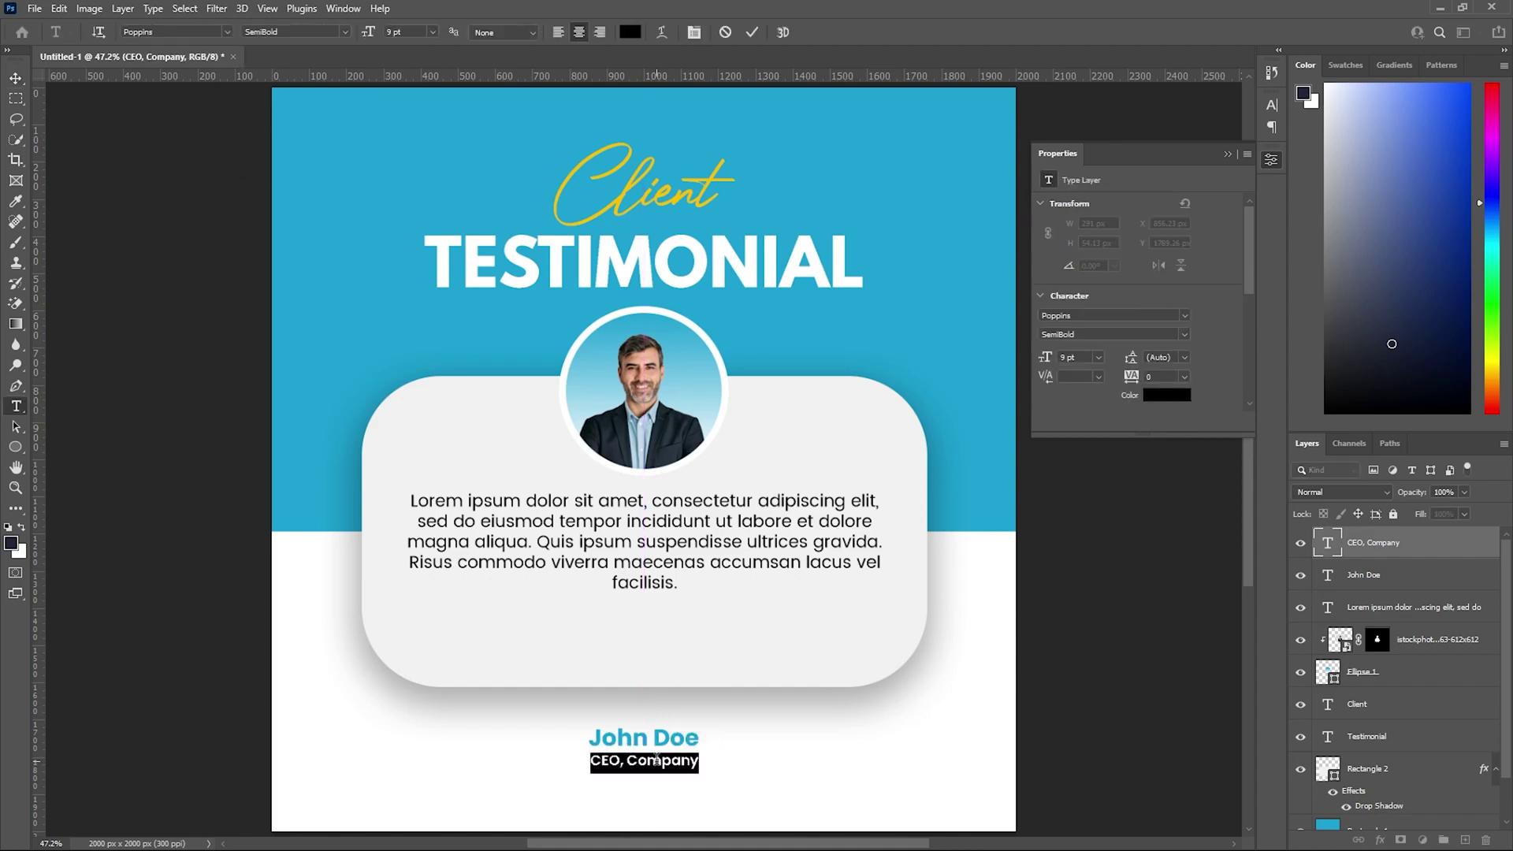
key("ctrl+shift+comma")
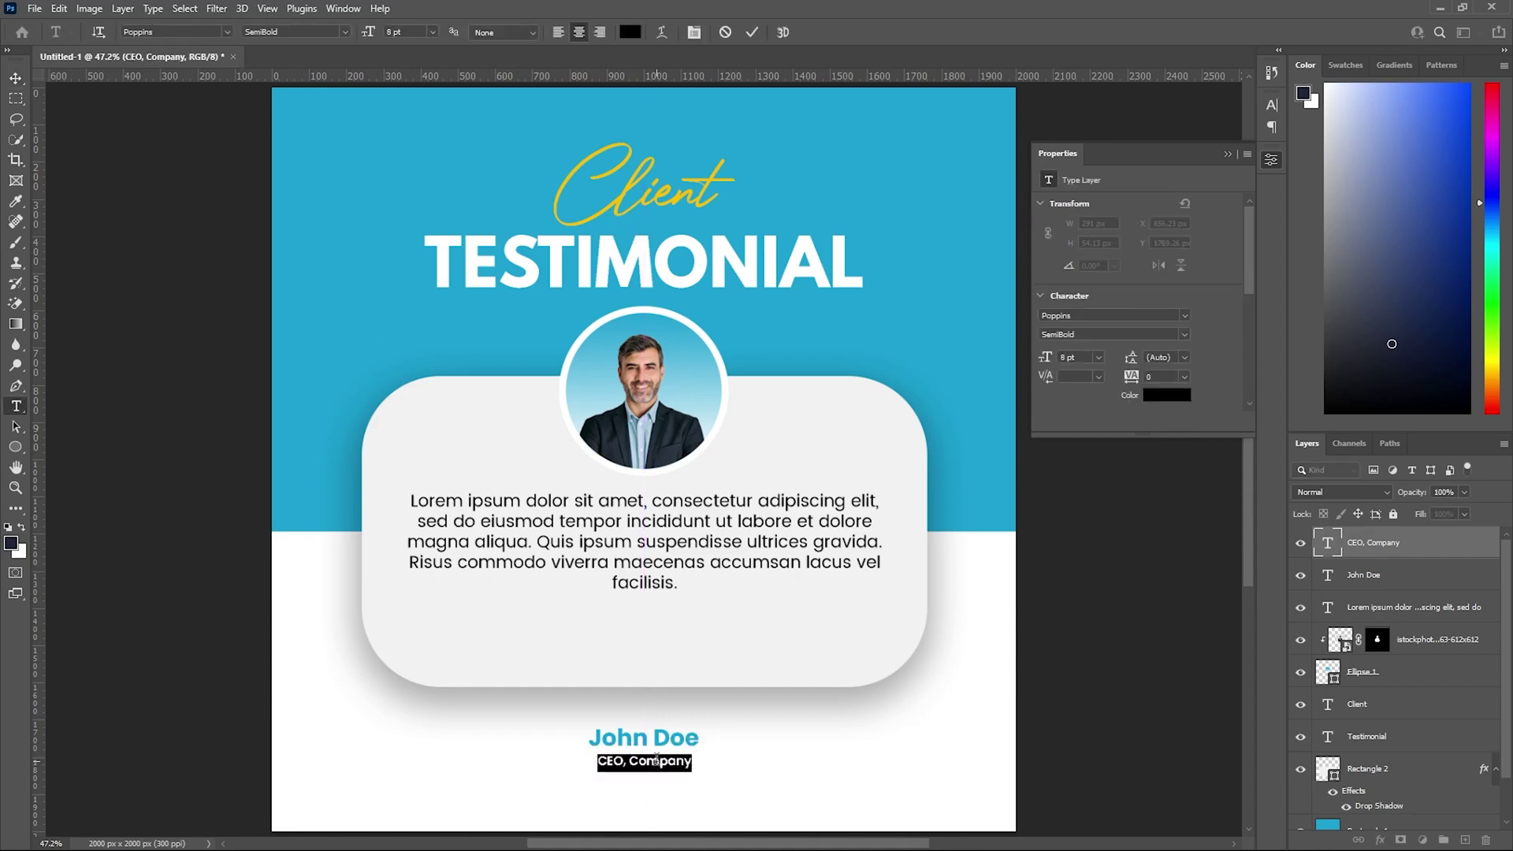
left_click(15, 78)
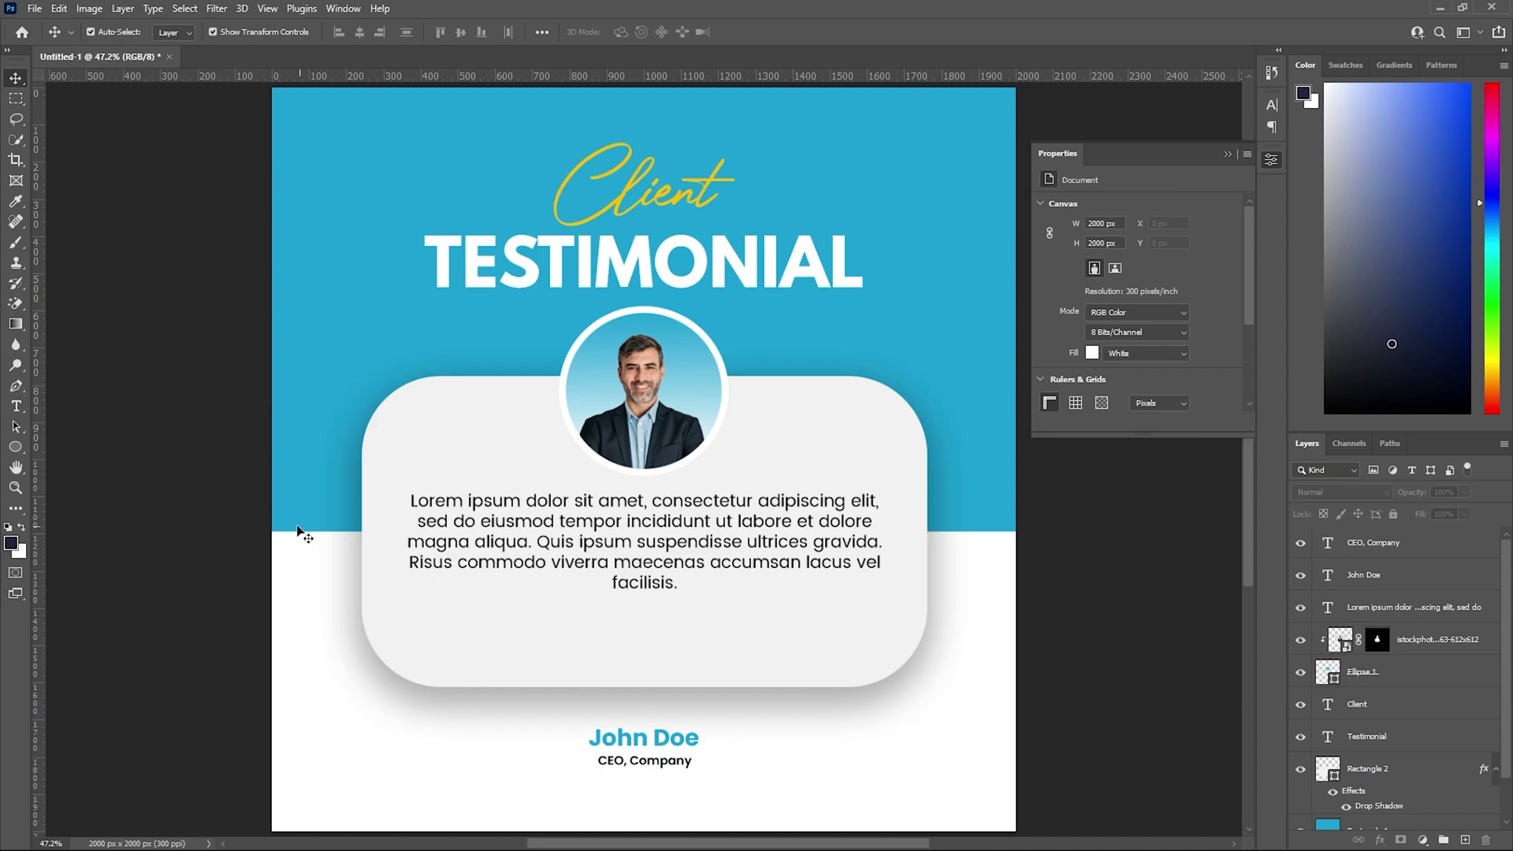
Draw a small yellow custom-shape star below 'CEO, Company' and duplicate it into a row of five.
left_click_drag(24, 451, 71, 526)
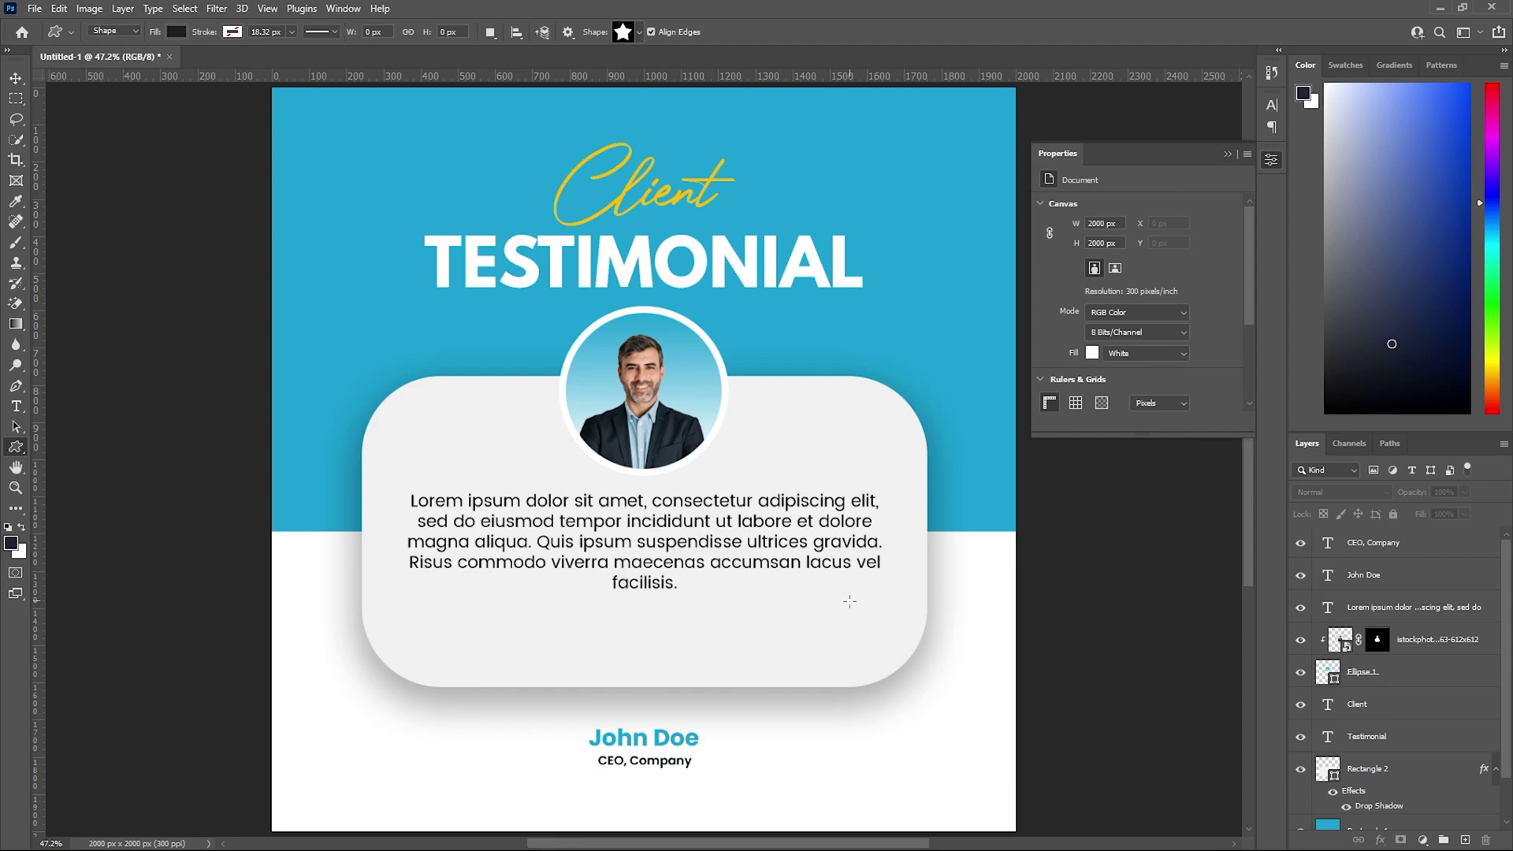
left_click_drag(797, 722, 818, 744)
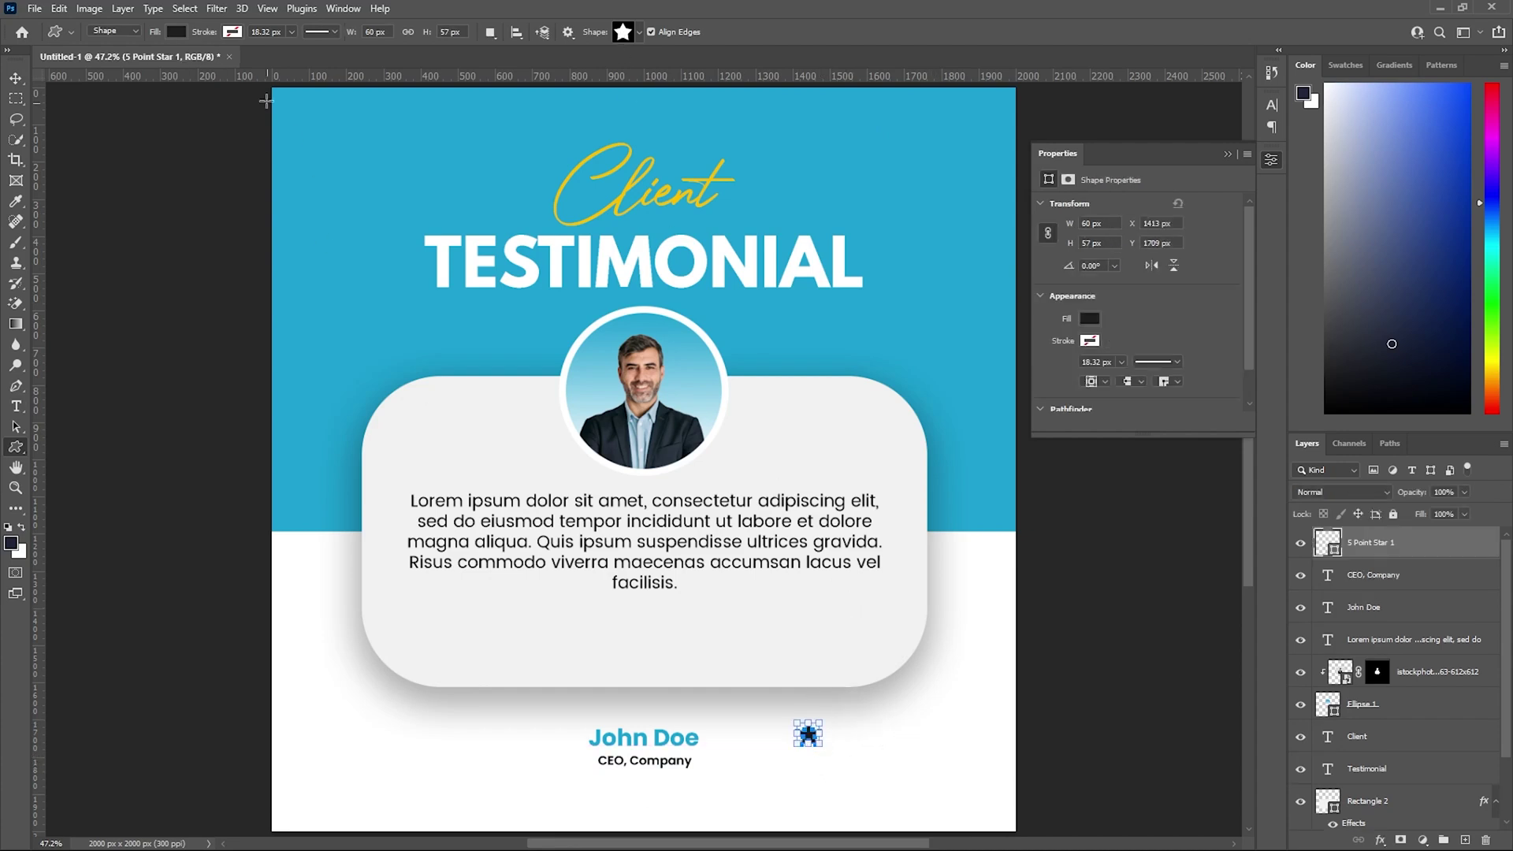
left_click(175, 31)
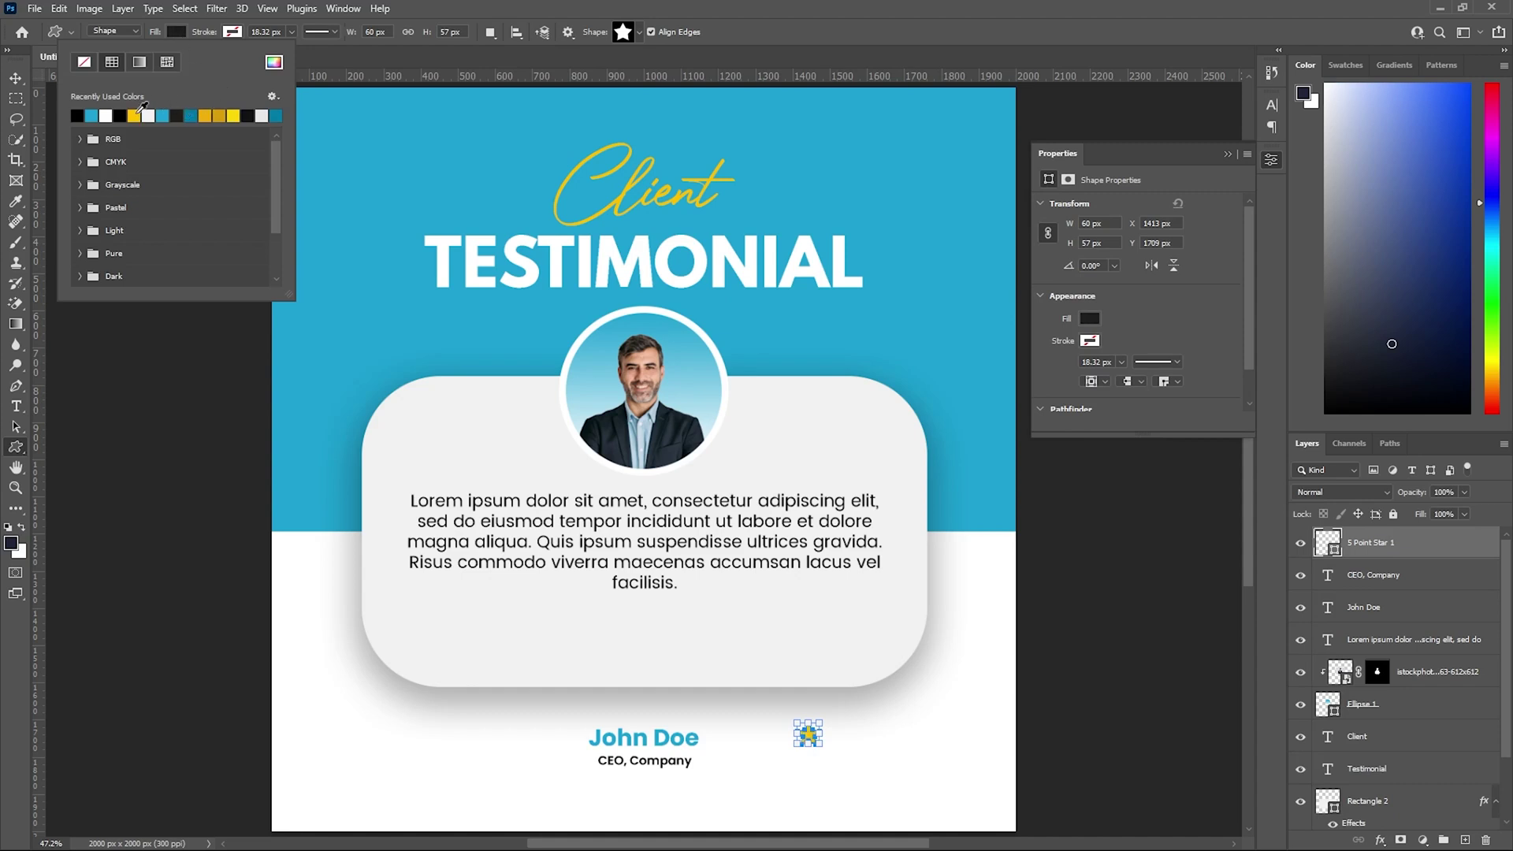
left_click(16, 78)
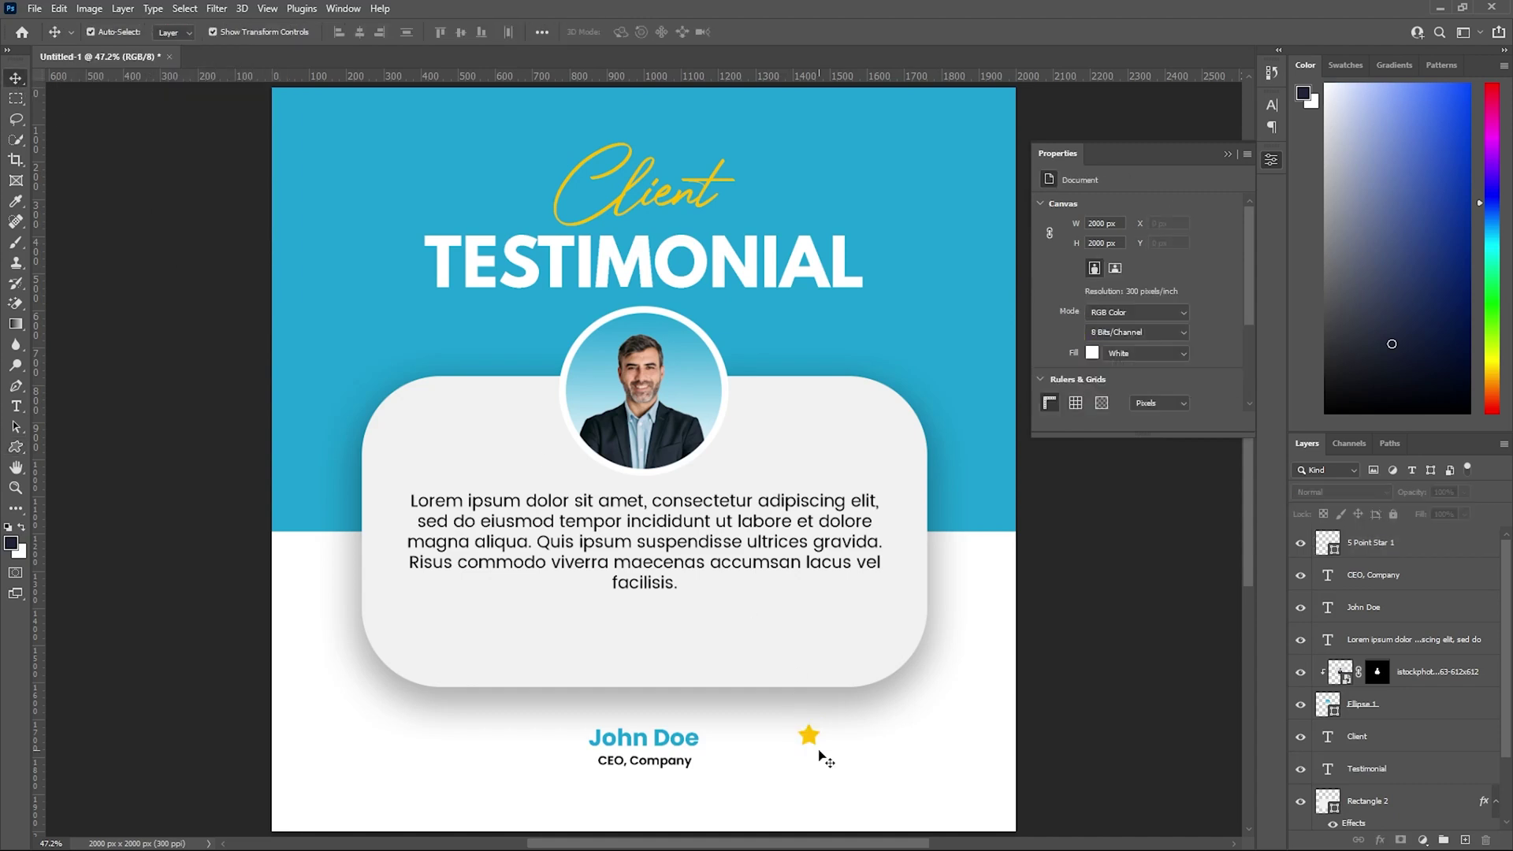
left_click_drag(816, 743, 662, 557)
key("z")
key("v")
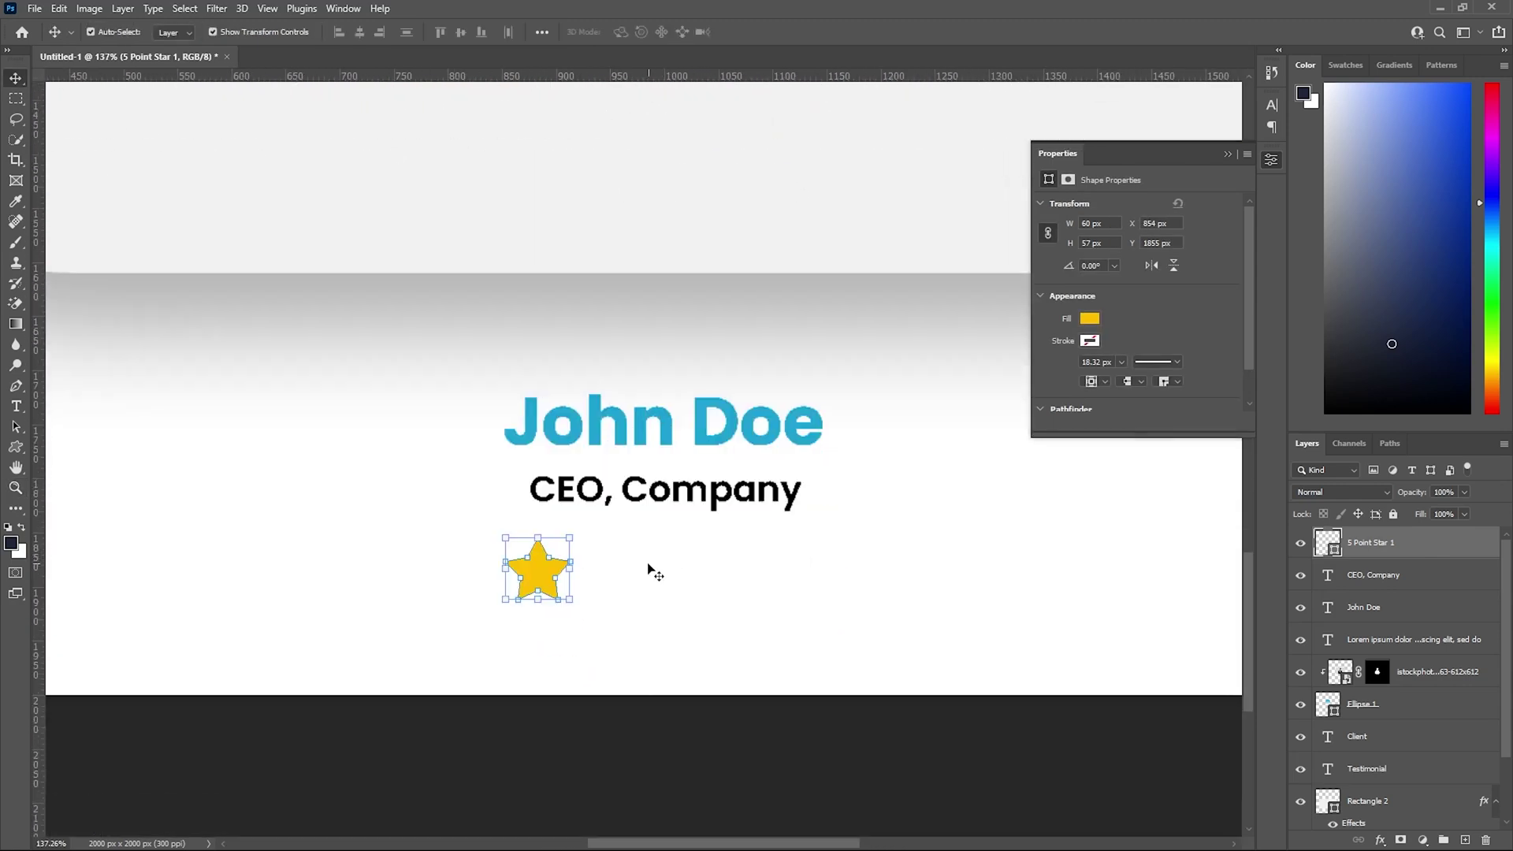
left_click_drag(546, 576, 842, 567)
Convert the five star layers into one smart object and centre the row under the title.
left_click(1387, 674, "shift")
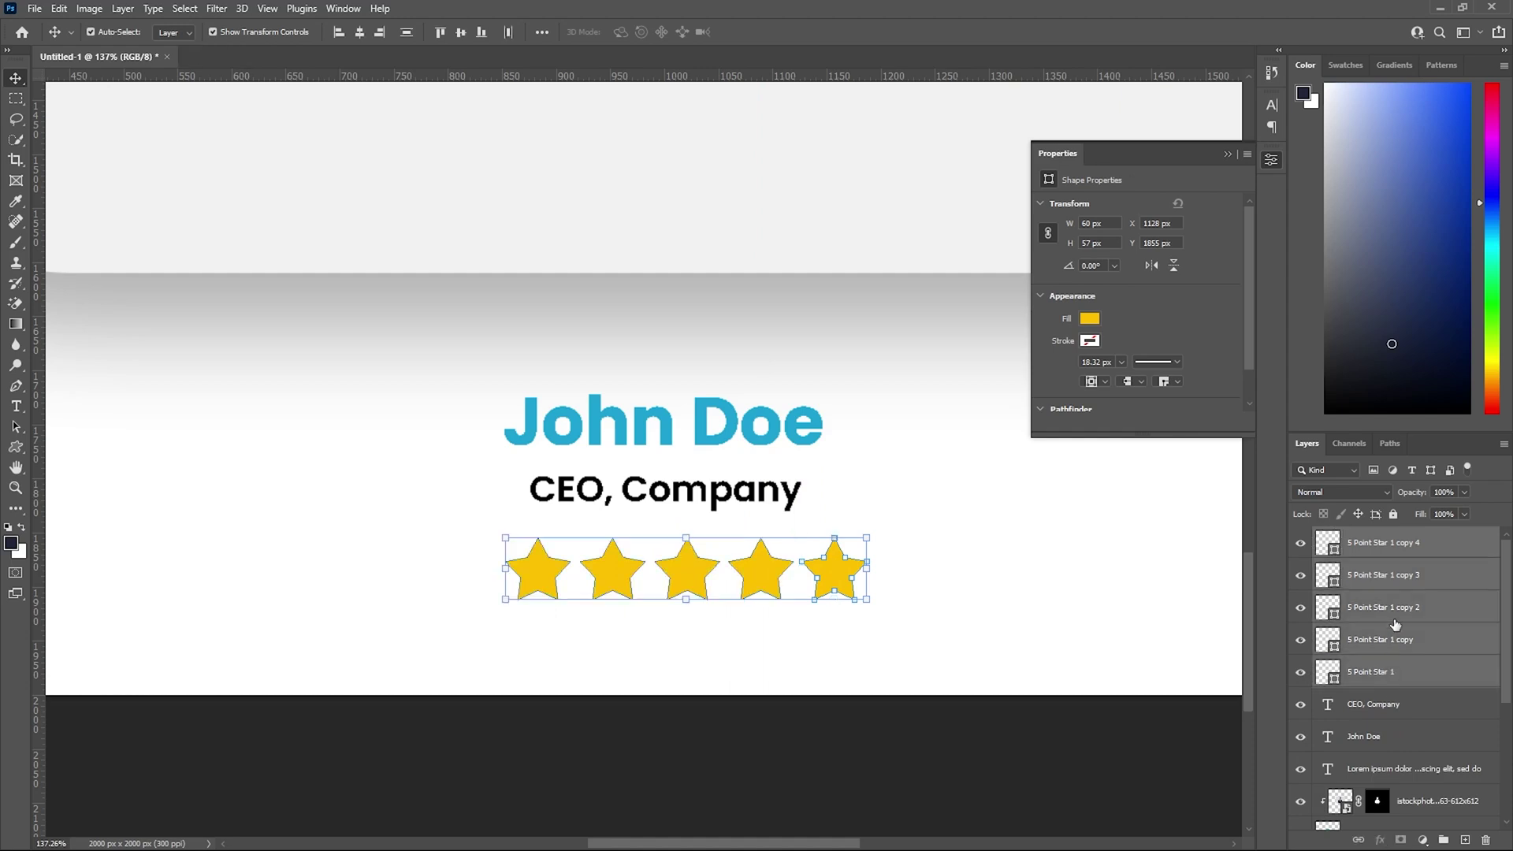
right_click(1387, 583)
left_click(1269, 402)
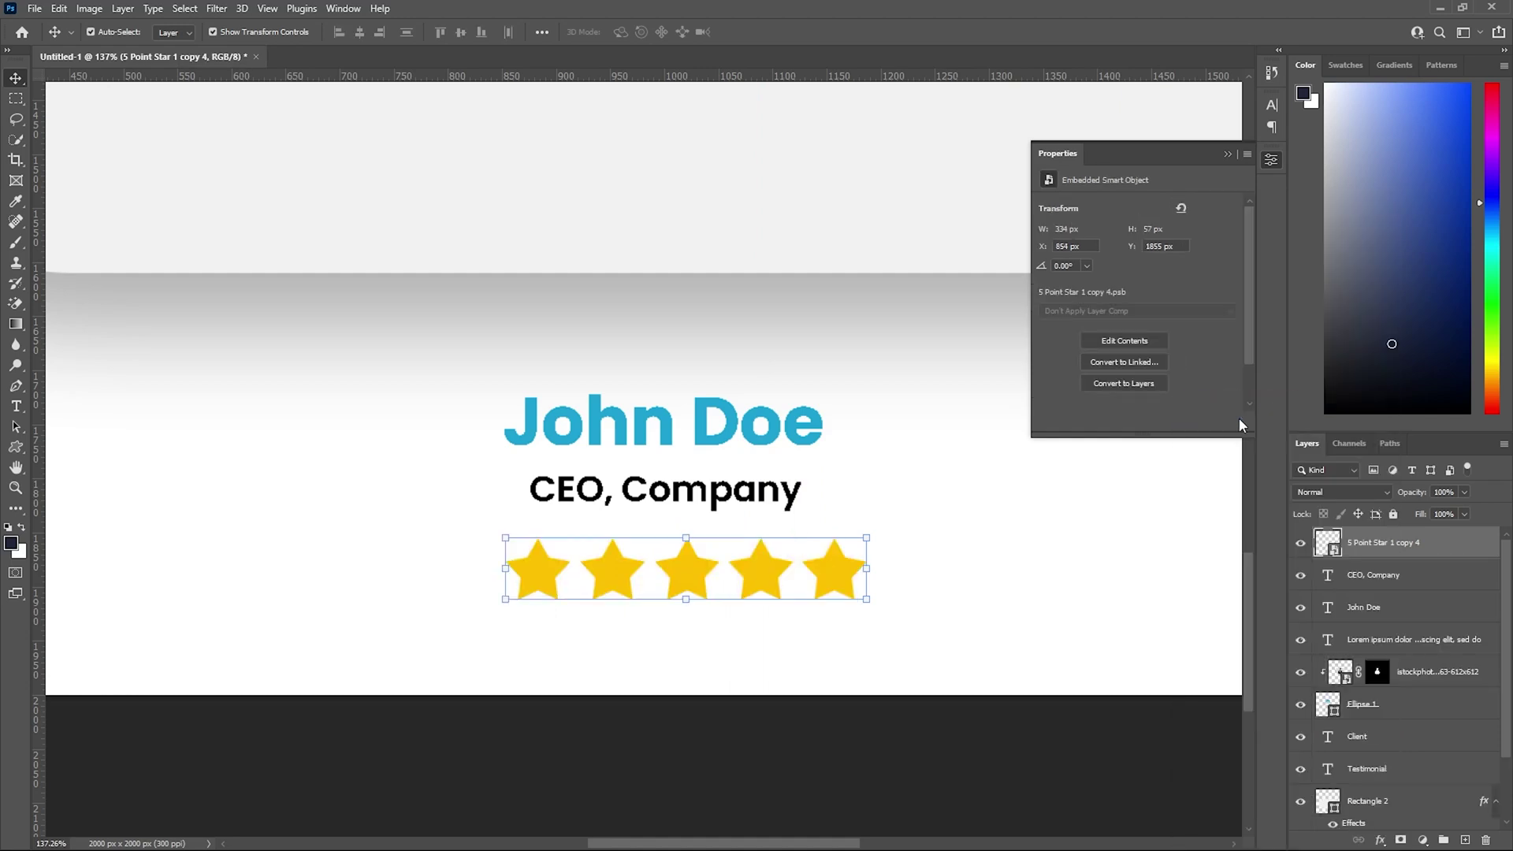
left_click_drag(761, 592, 734, 587)
key("ctrl+0")
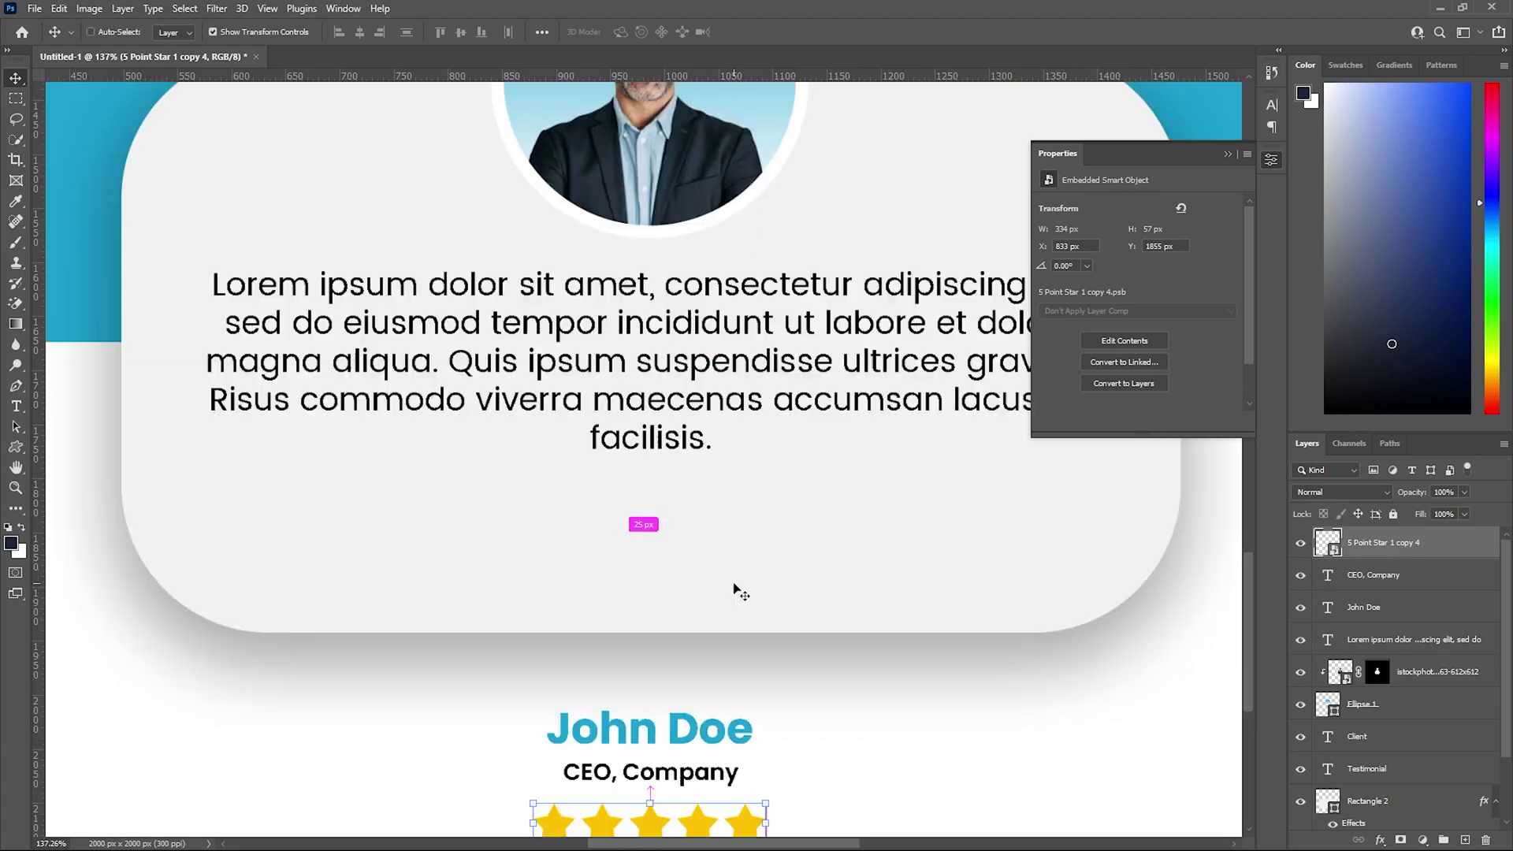
left_click(1132, 681)
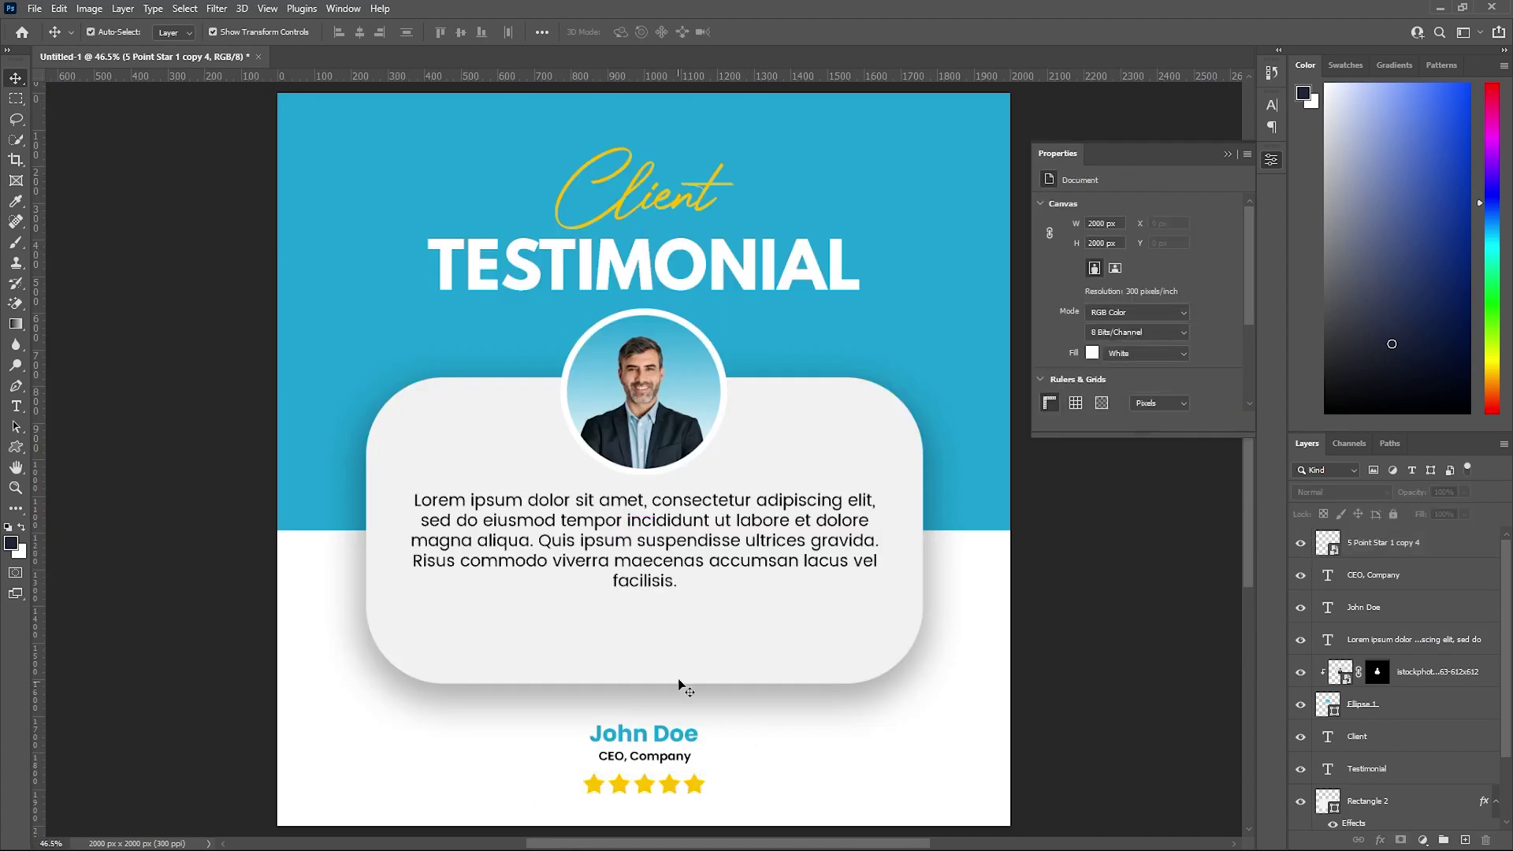
Add a quote-mark text layer in the card at 33 pt League Spartan.
left_click(15, 406)
key("ctrl+z")
left_click(777, 604)
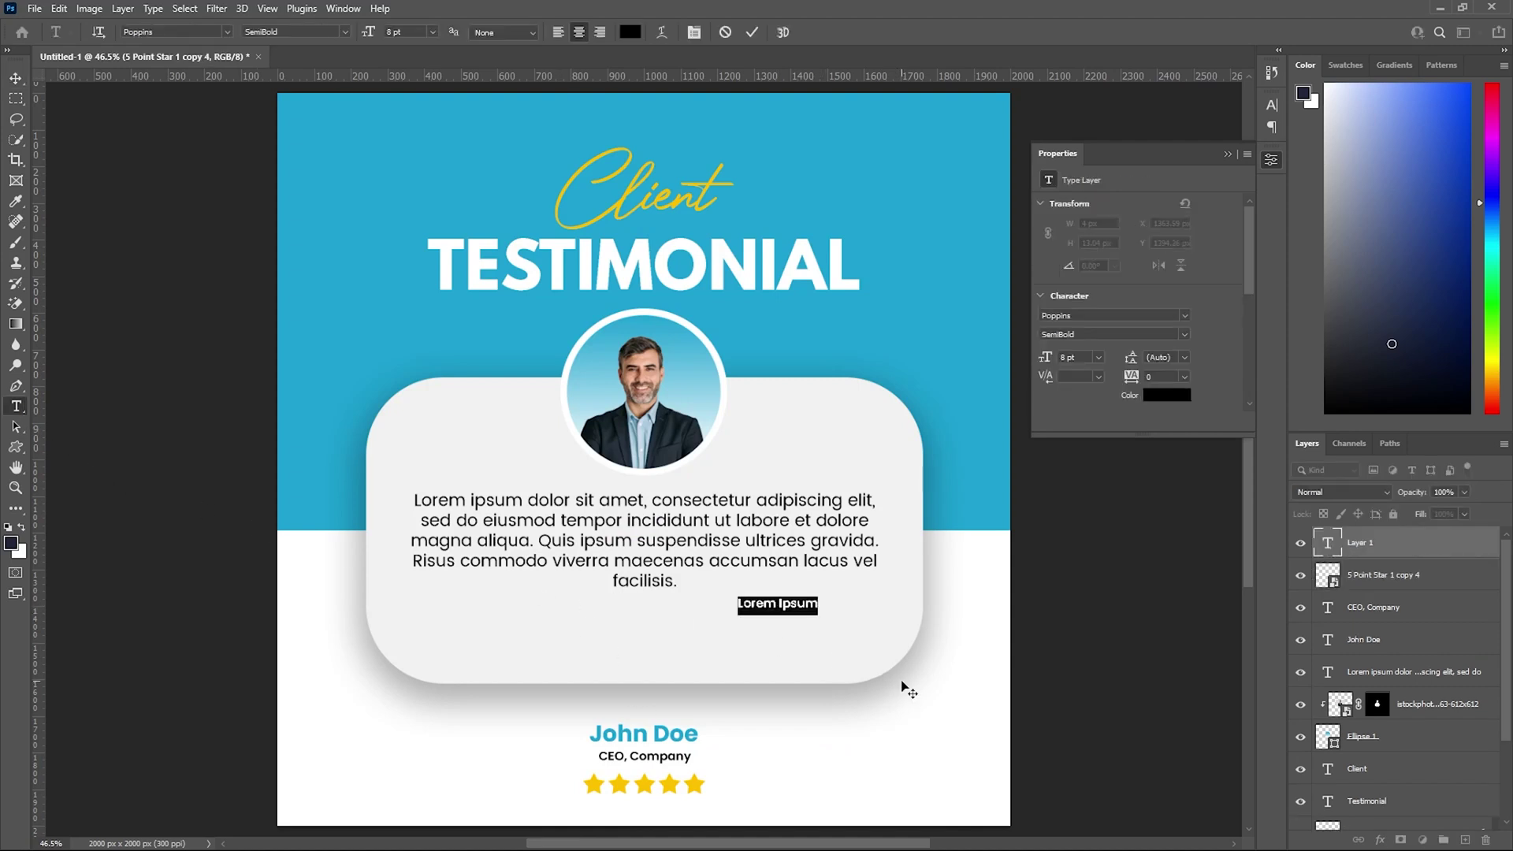
key("BackSpace")
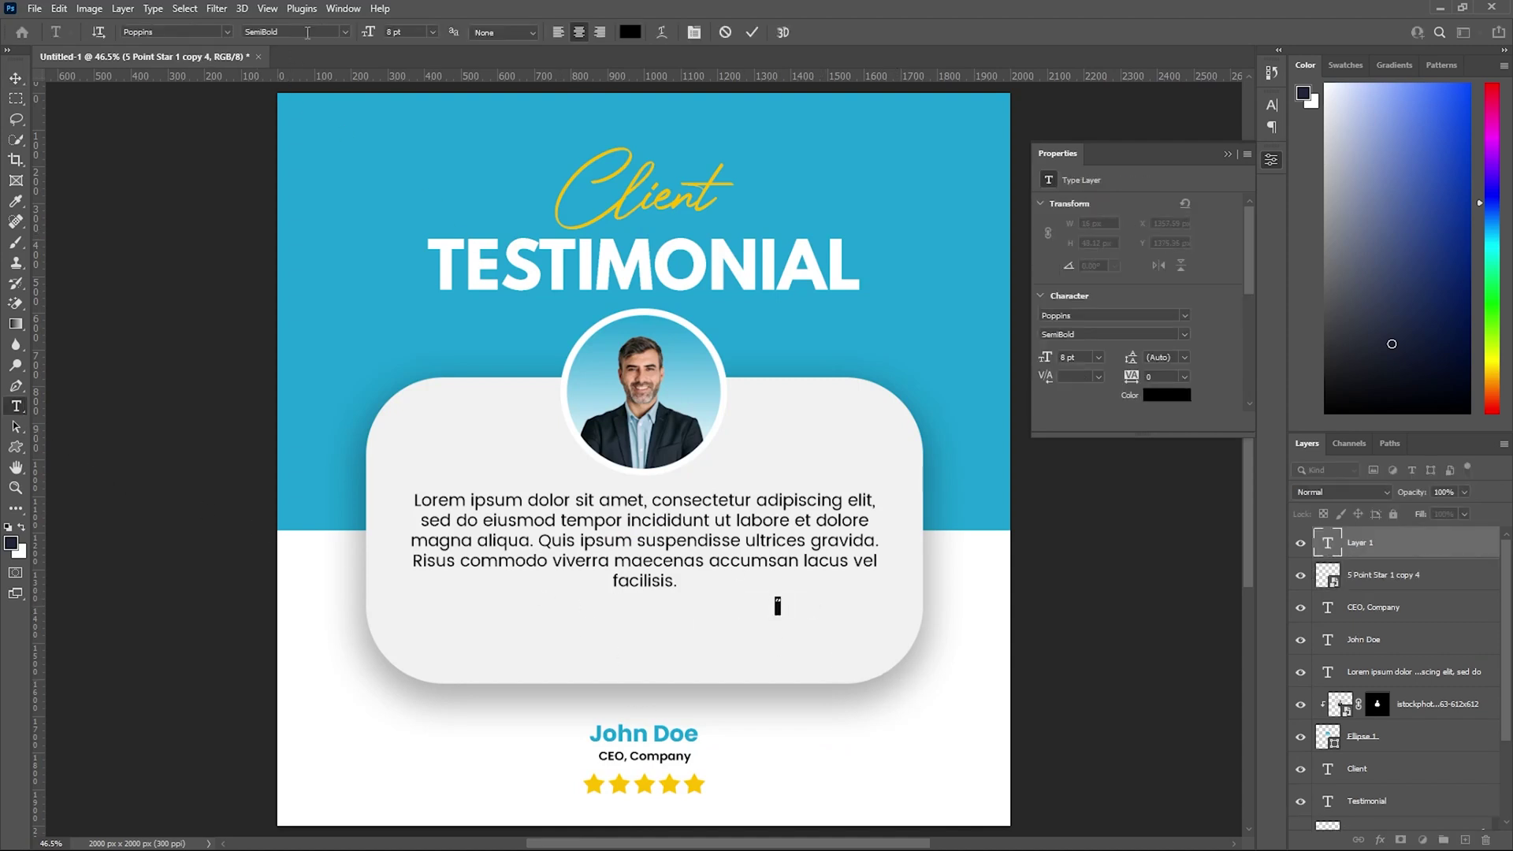
left_click_drag(370, 36, 385, 56)
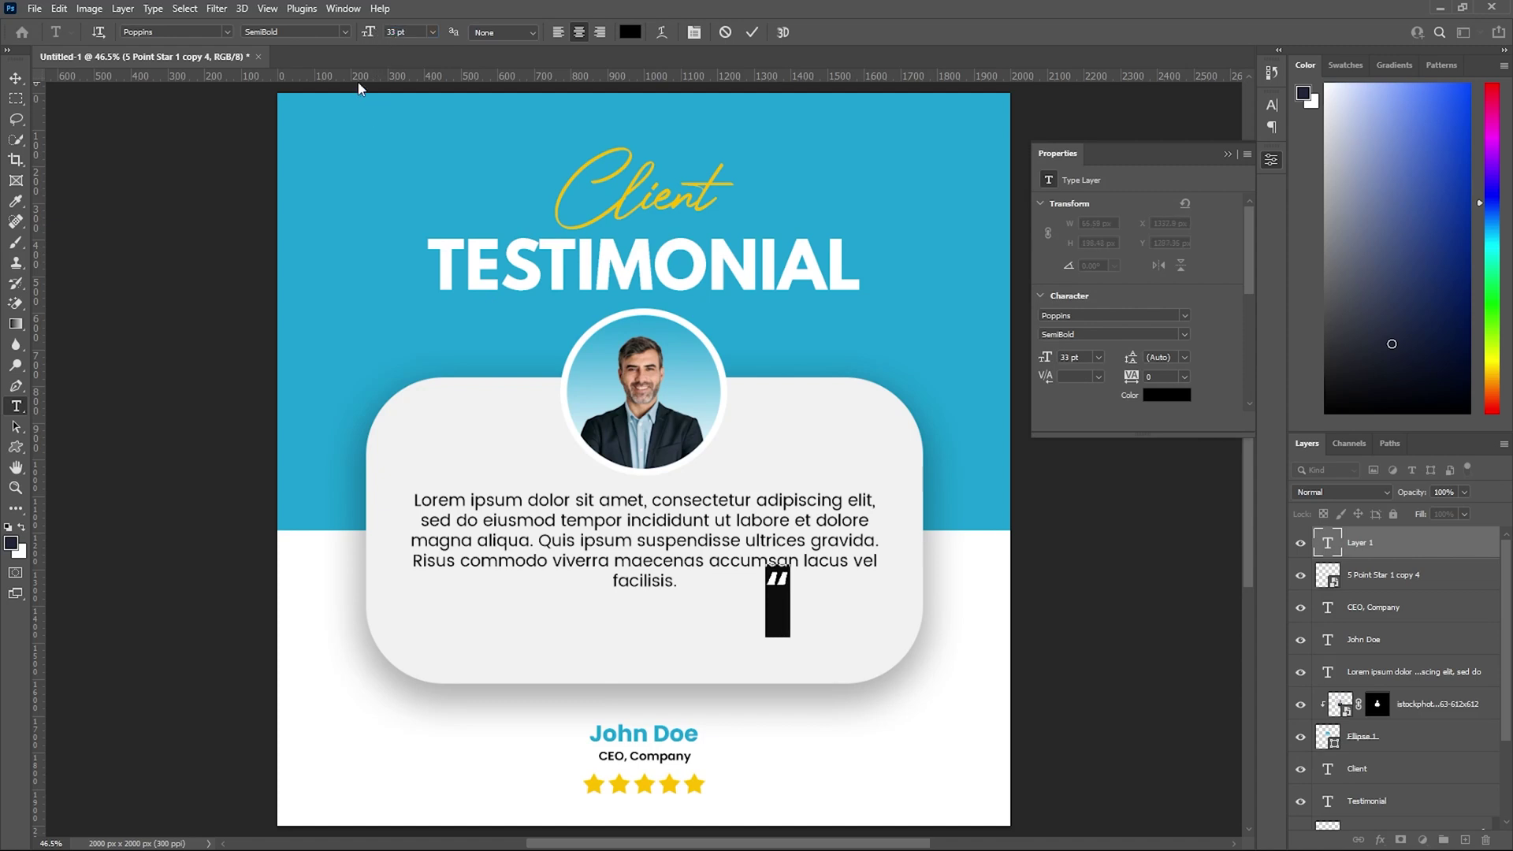
left_click(230, 31)
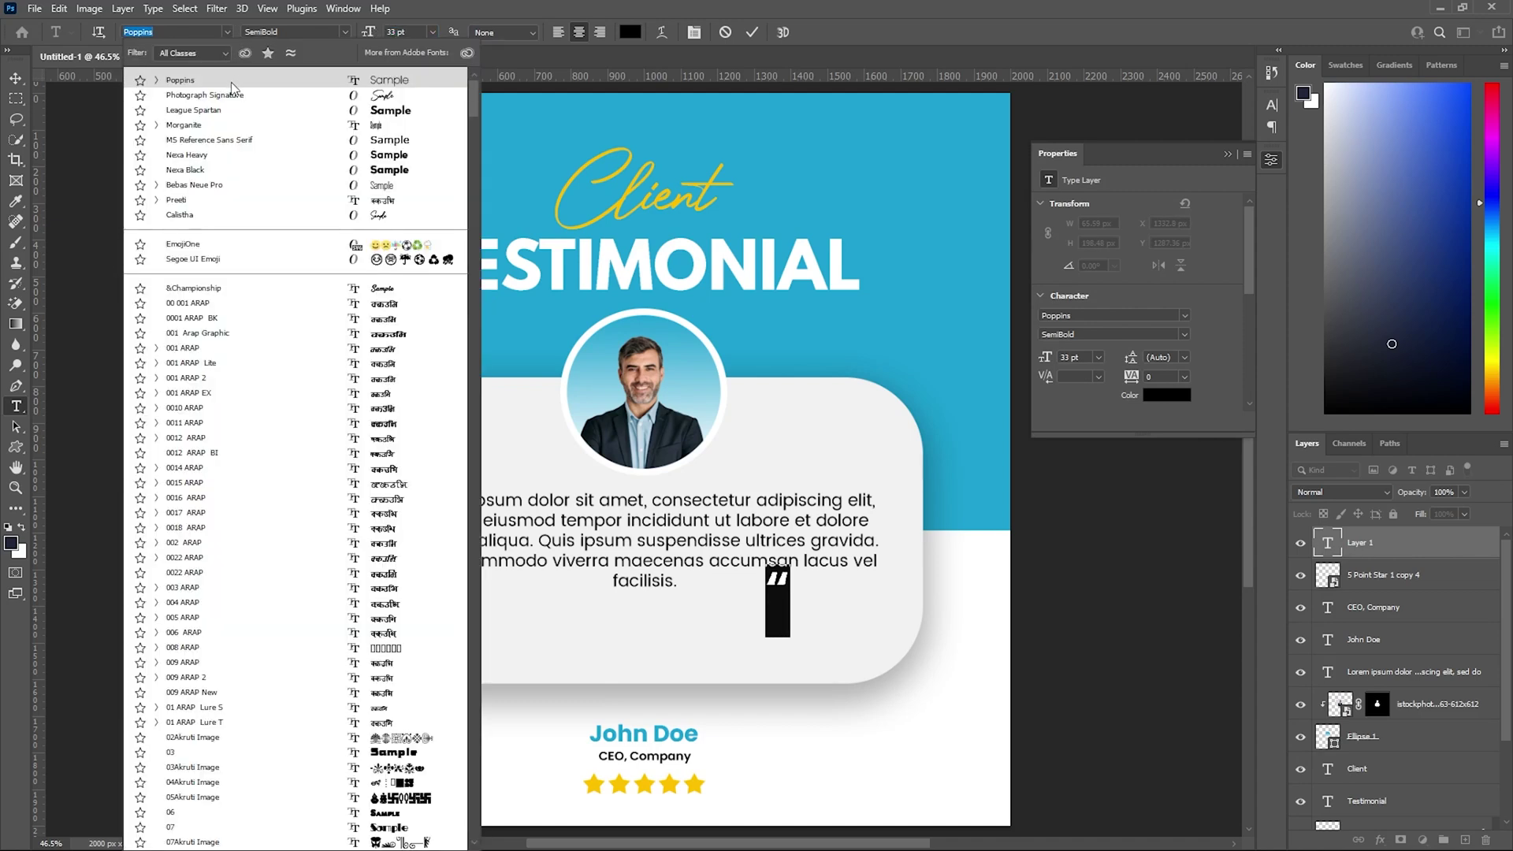
left_click(225, 112)
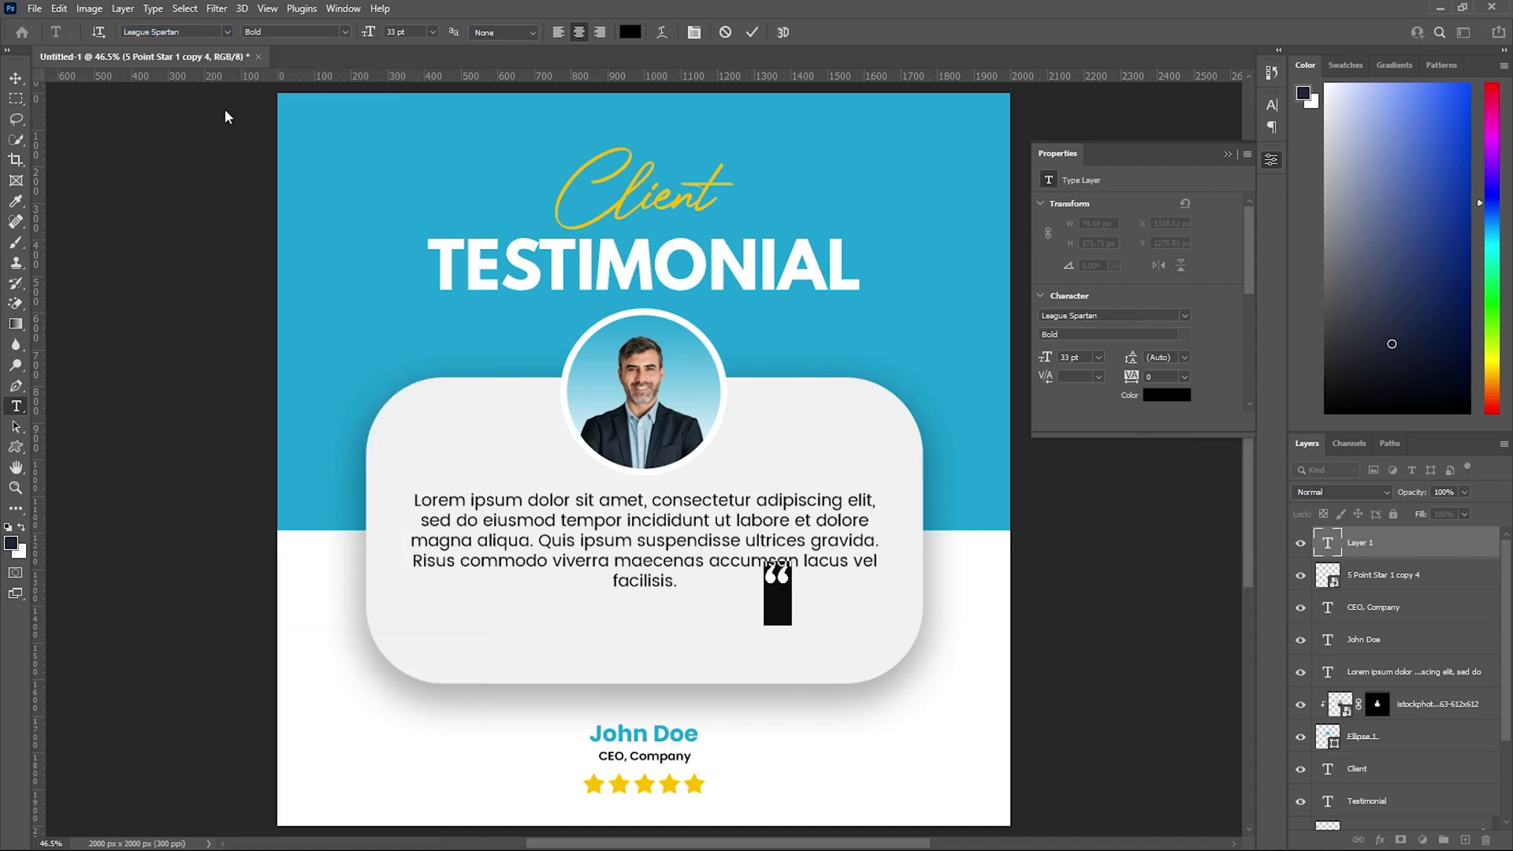
left_click(14, 77)
Colour the quote mark with the post's blue, sampled from the canvas.
left_click(777, 579)
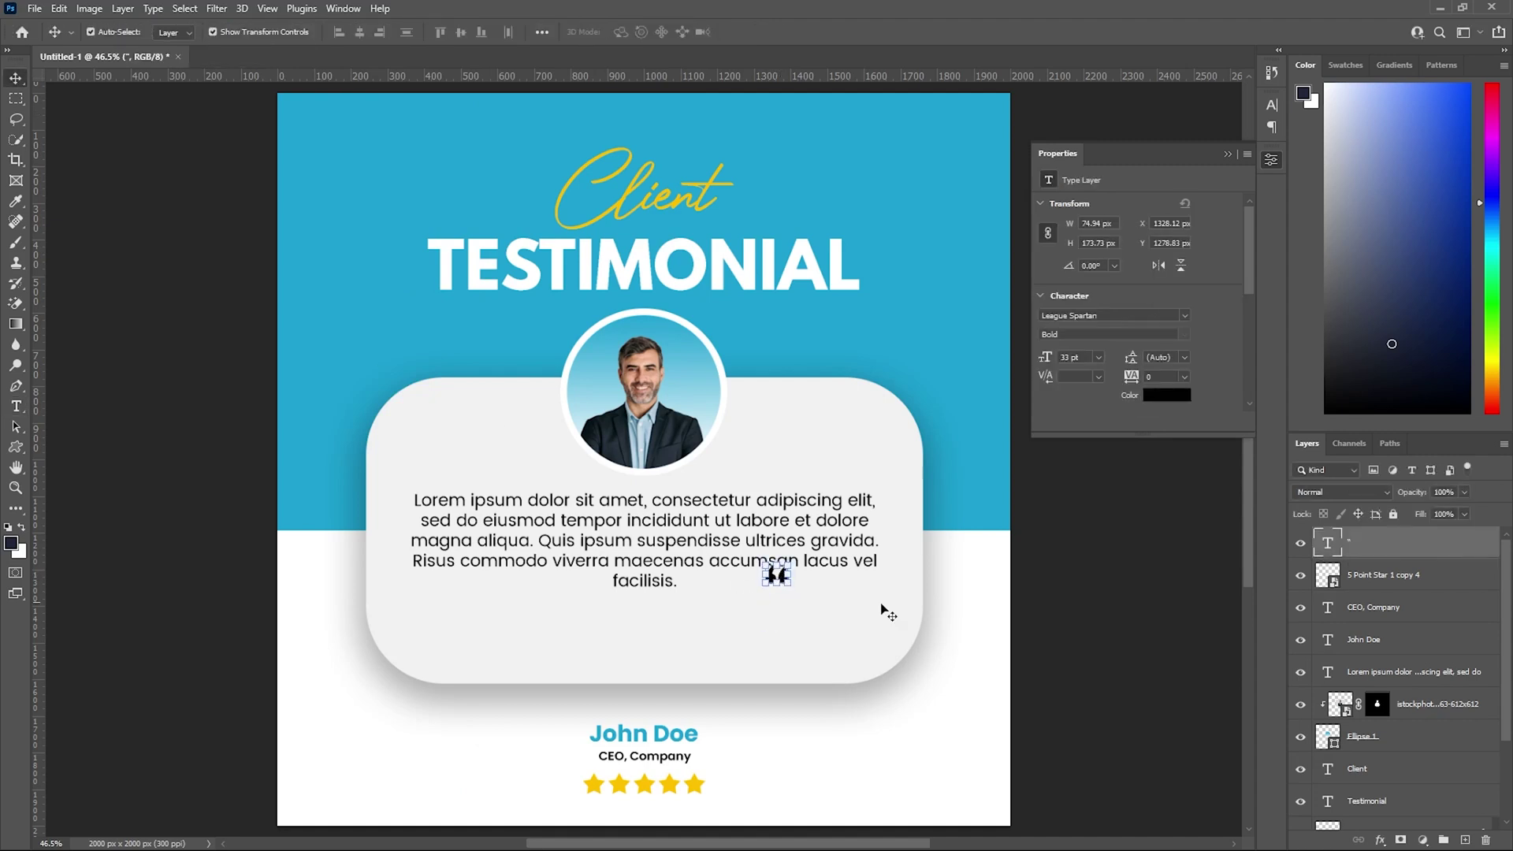
double_click(1333, 544)
left_click(630, 31)
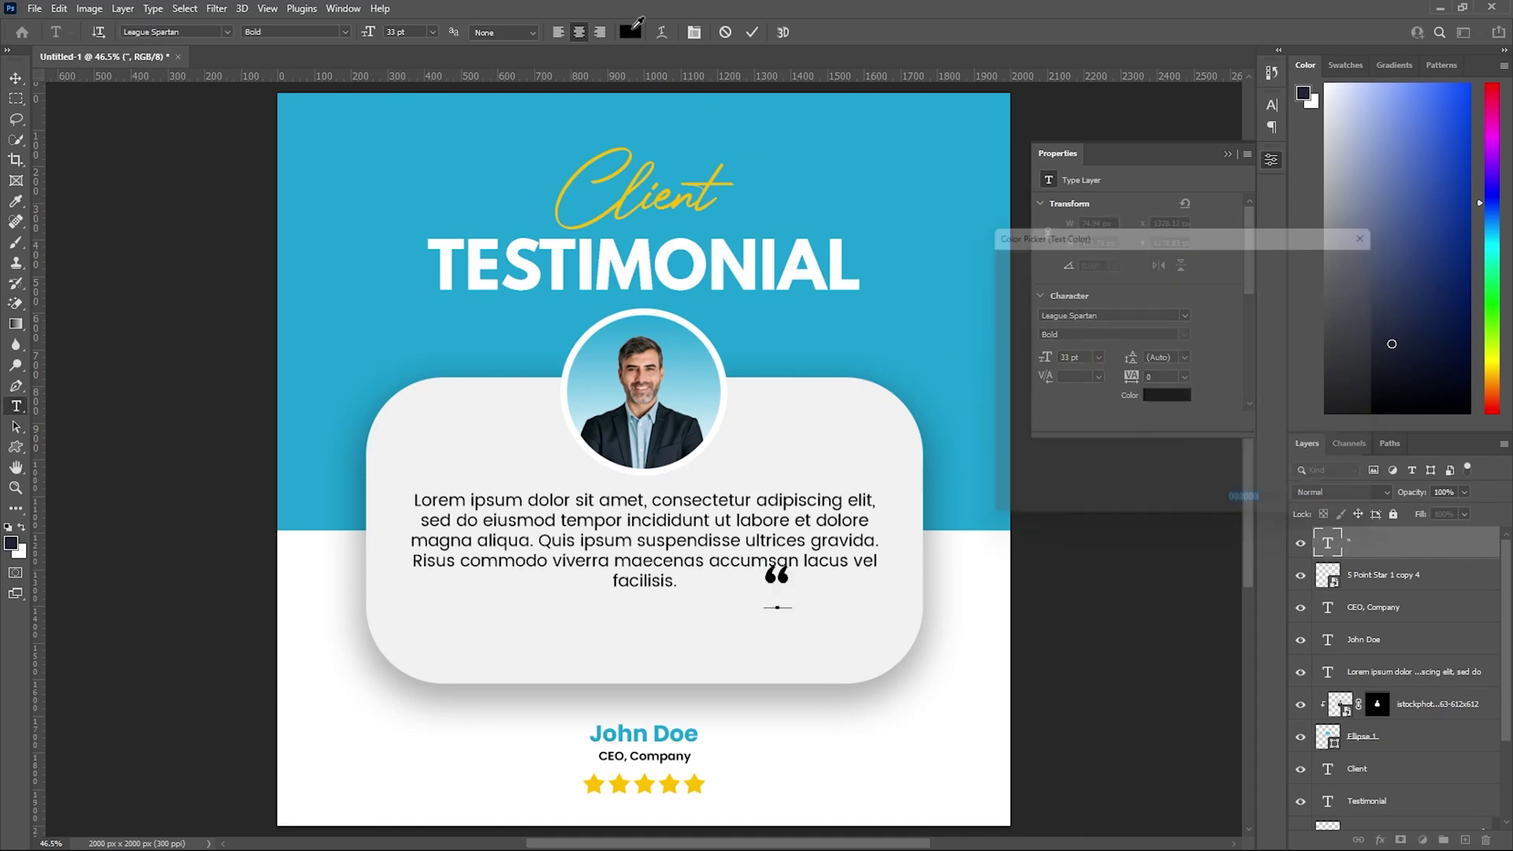
left_click(500, 118)
left_click(1343, 257)
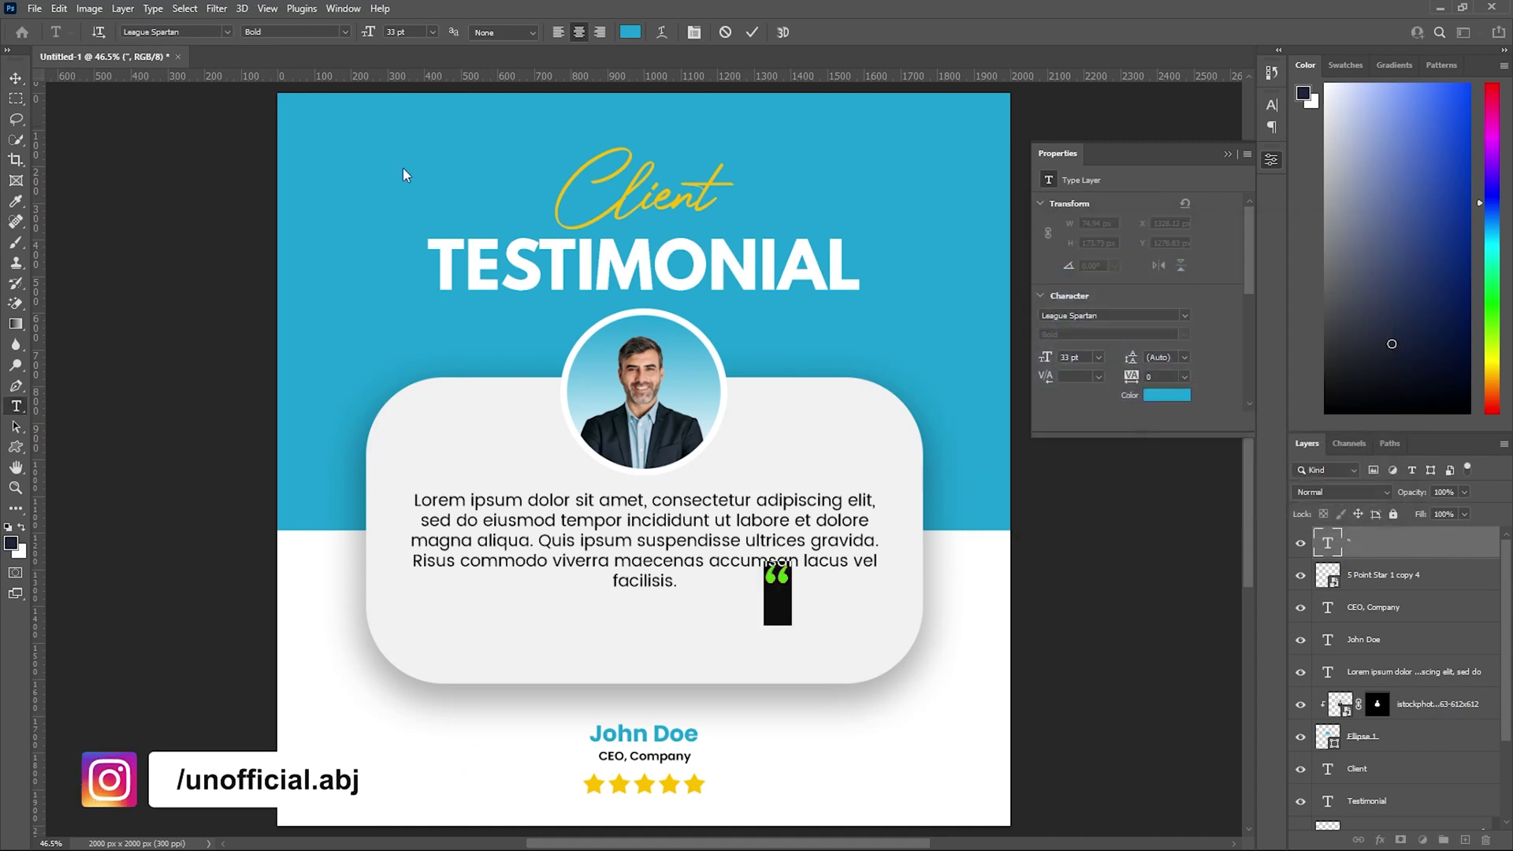
left_click(16, 78)
Place the quote mark before 'Lorem', and a 180°-rotated copy after 'facilisis.' as the closing quote.
left_click_drag(783, 585, 411, 473)
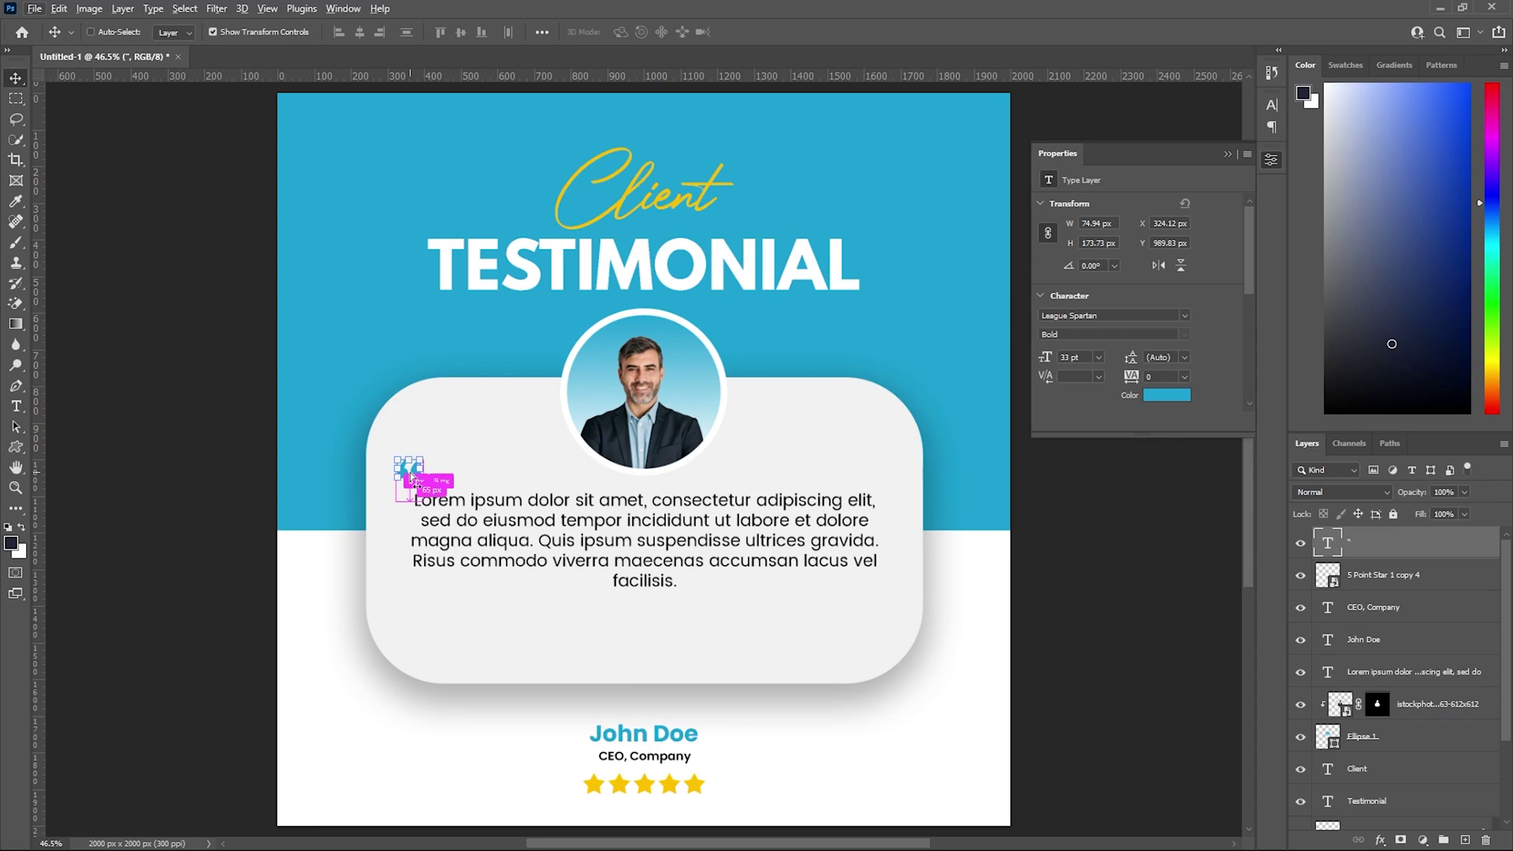
left_click(408, 470, "alt")
left_click_drag(409, 470, 869, 600)
key("ctrl+t")
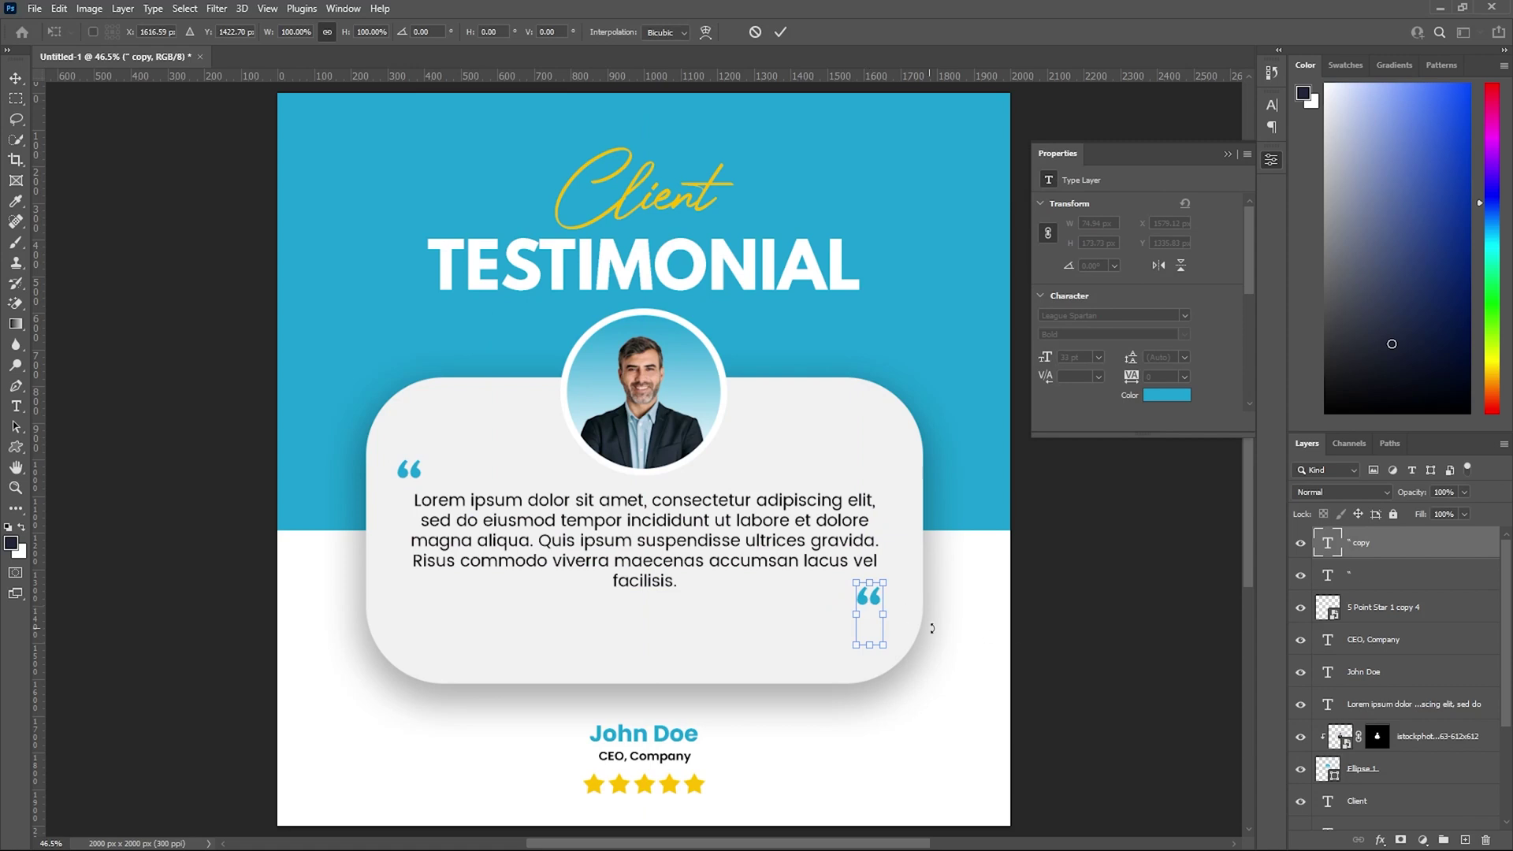
left_click_drag(847, 576, 914, 692)
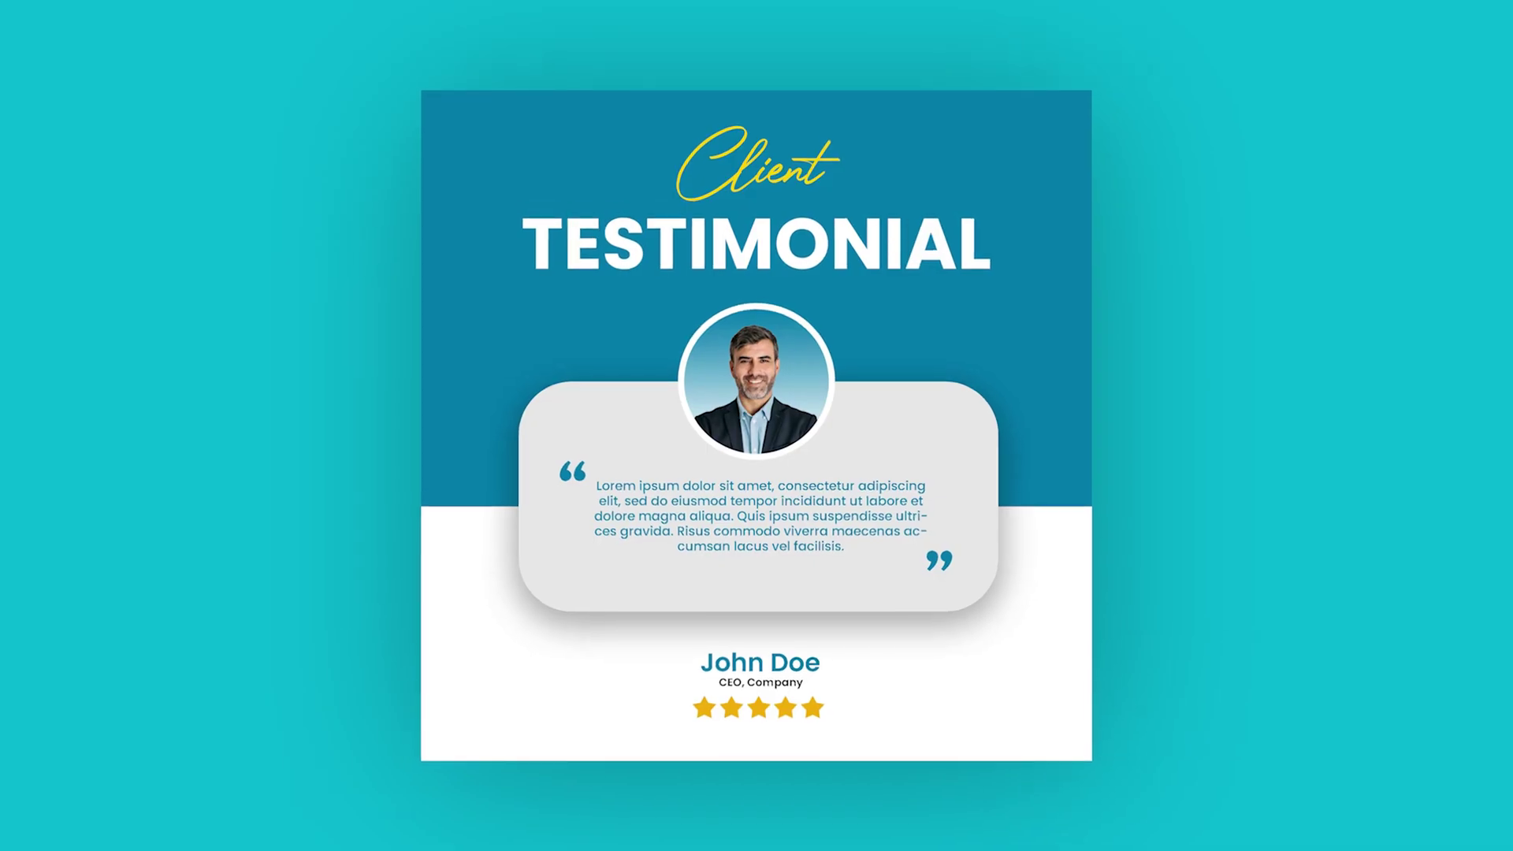